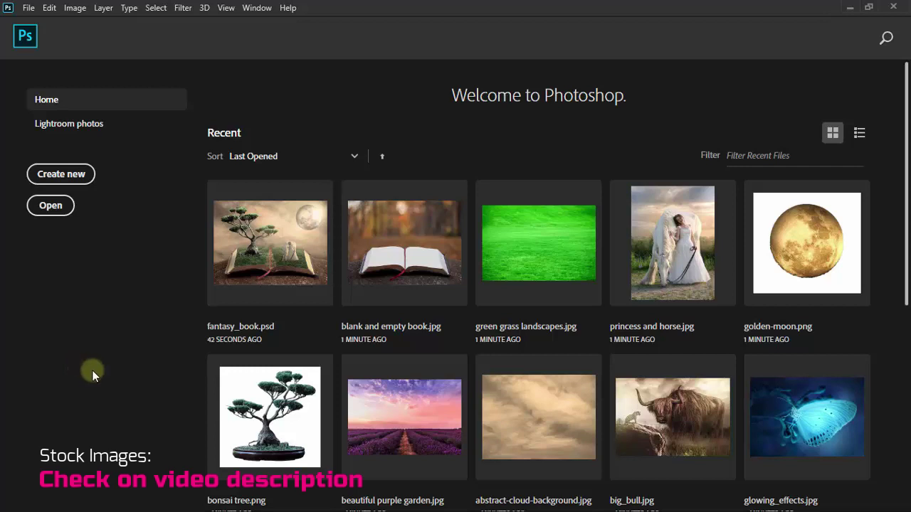
# - Open blank and empty book.jpg from the Home screen and fit it on screen
pyautogui.click(420, 262)
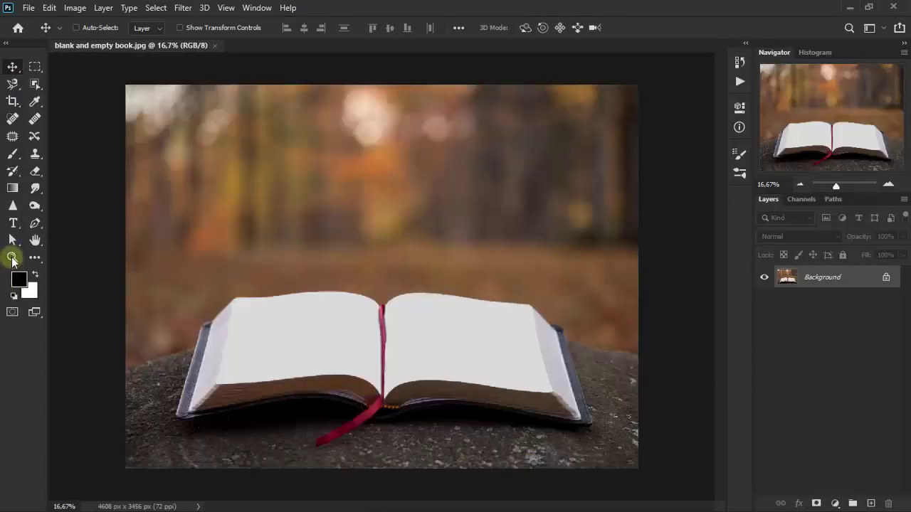
pyautogui.click(12, 257)
pyautogui.rightClick(246, 242)
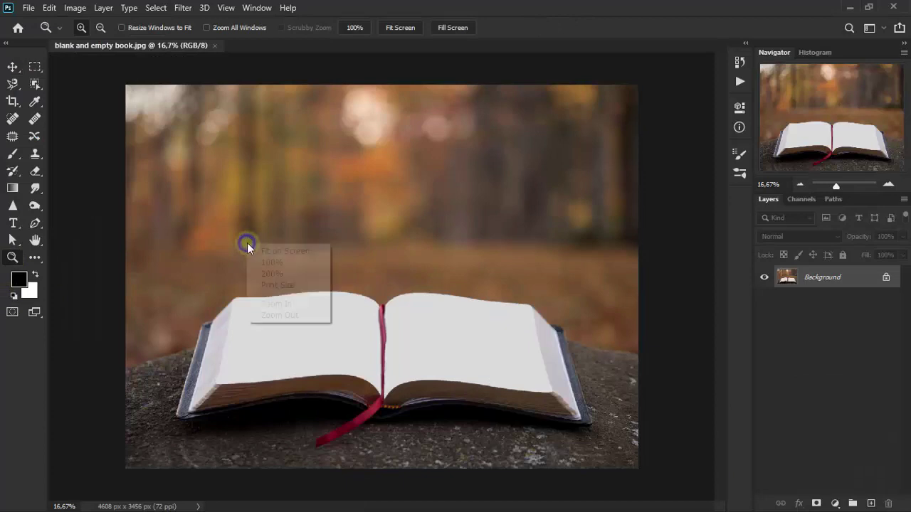
pyautogui.click(281, 253)
pyautogui.click(12, 66)
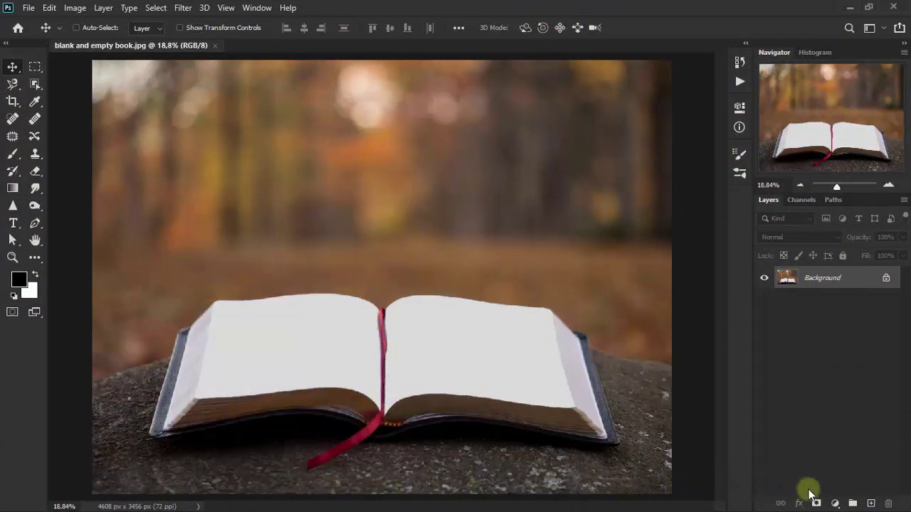
# - Apply a Warming Filter (85) photo filter at 100% density to the book photo
pyautogui.click(78, 10)
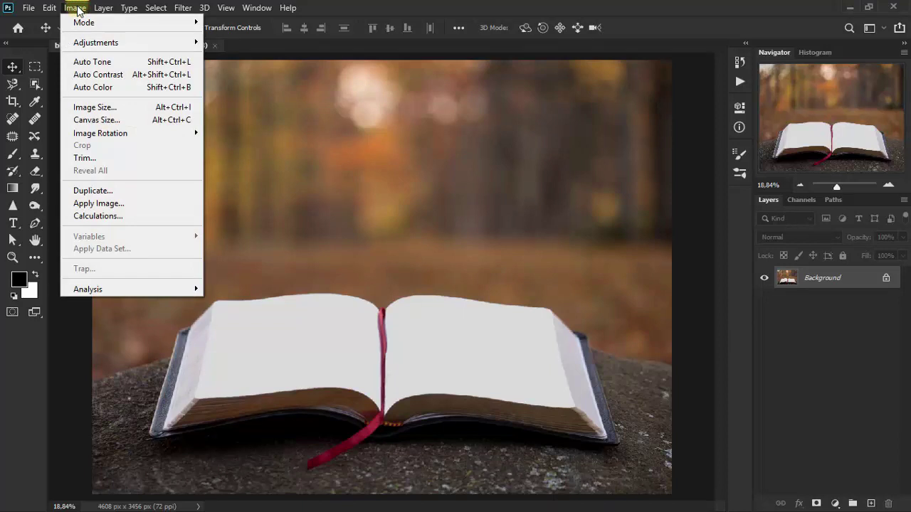
pyautogui.moveTo(96, 43)
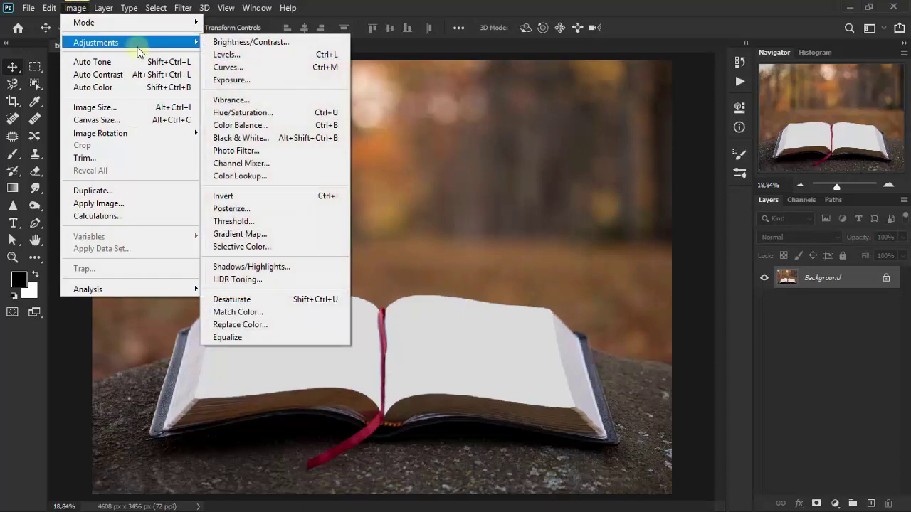
pyautogui.click(286, 152)
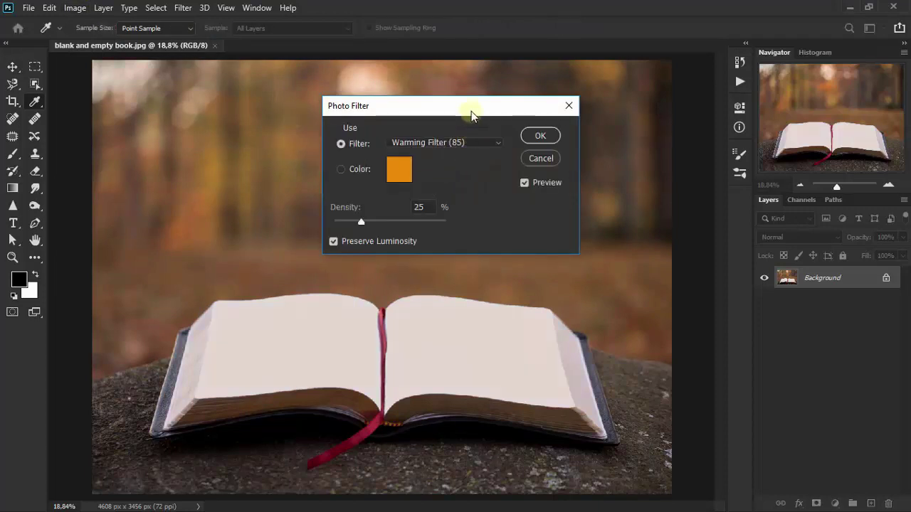
pyautogui.moveTo(471, 111); pyautogui.dragTo(560, 80)
pyautogui.click(557, 111)
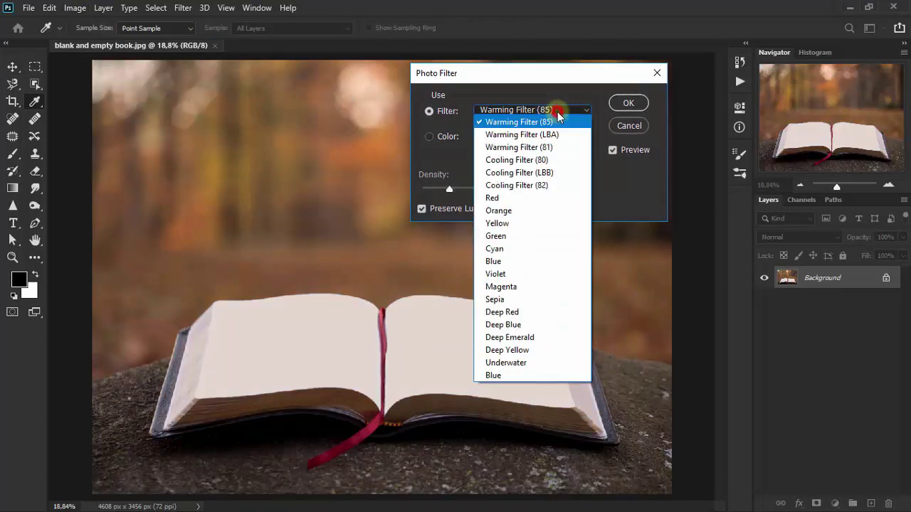
pyautogui.click(573, 124)
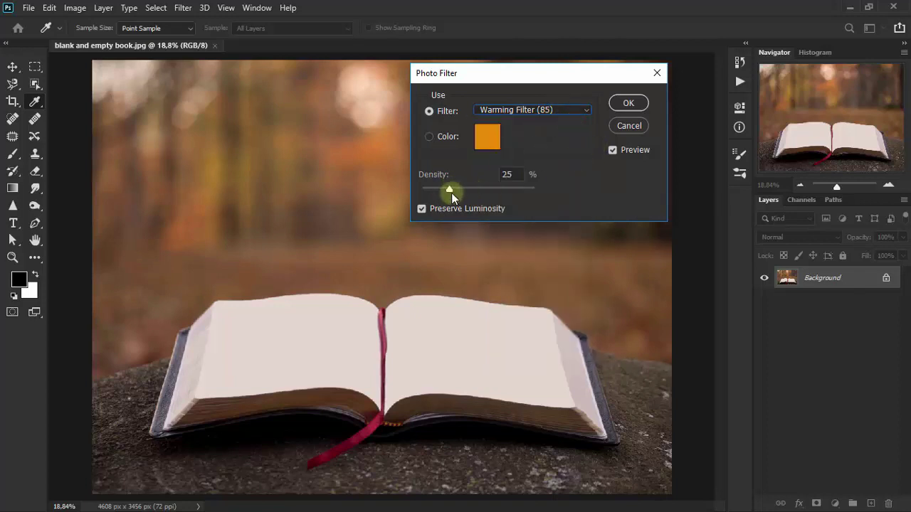
pyautogui.moveTo(451, 192); pyautogui.dragTo(551, 197)
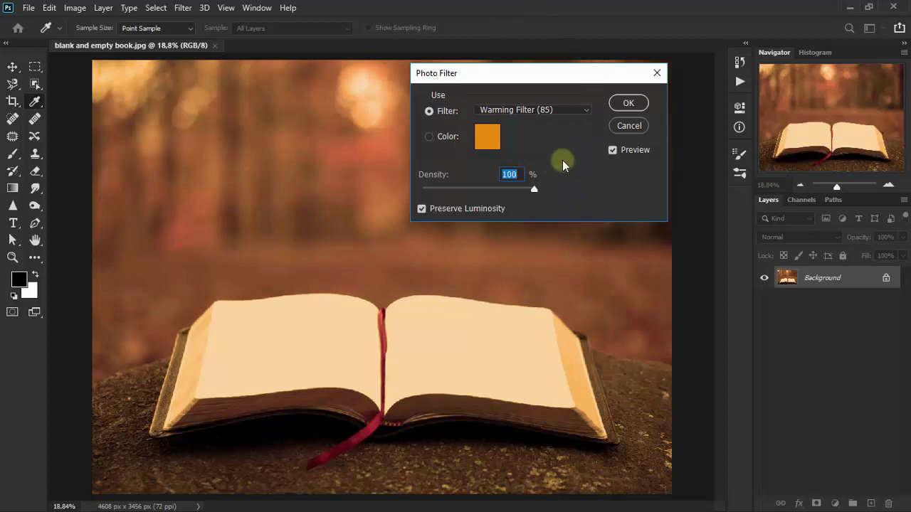
pyautogui.click(628, 103)
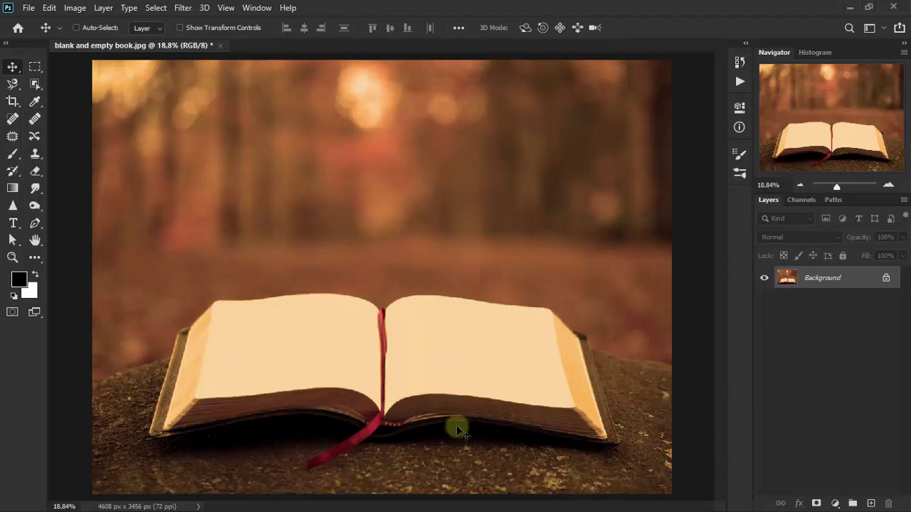
# - Set Brightness/Contrast to brightness 80 and contrast 8 on the book photo
pyautogui.click(75, 8)
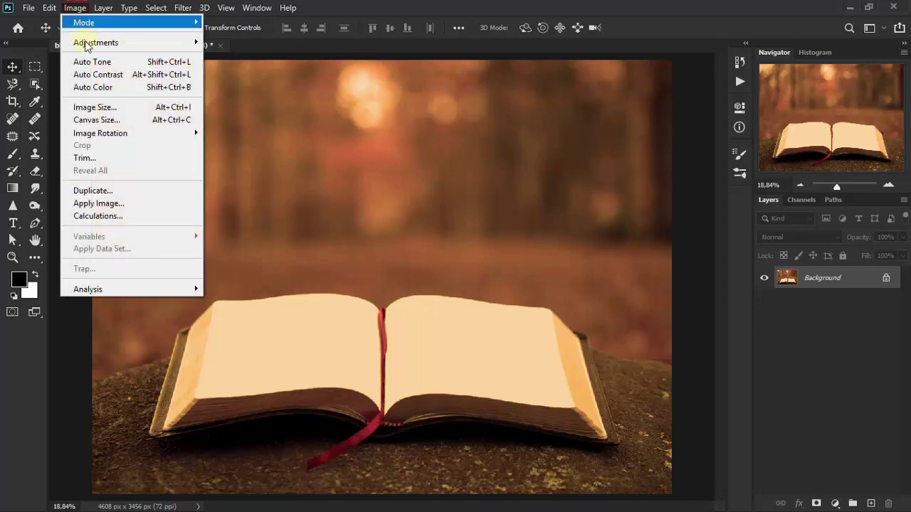
pyautogui.moveTo(96, 43)
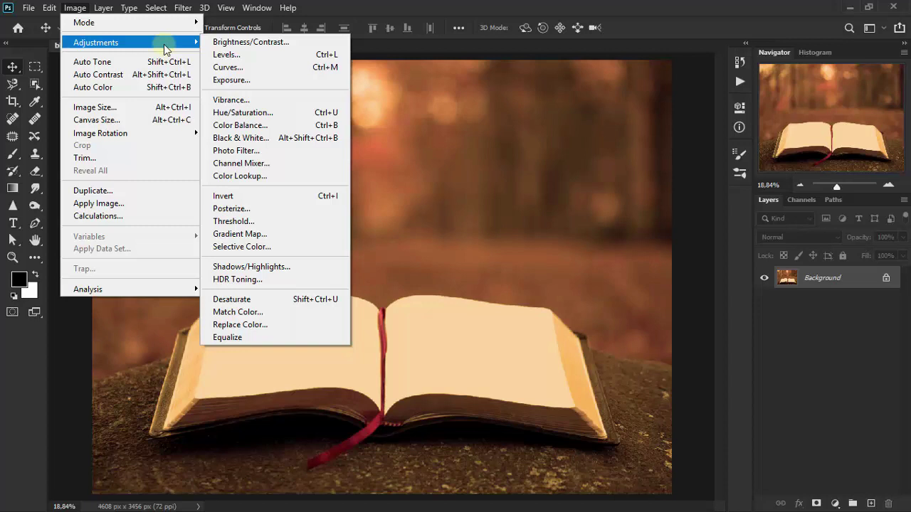
pyautogui.click(319, 46)
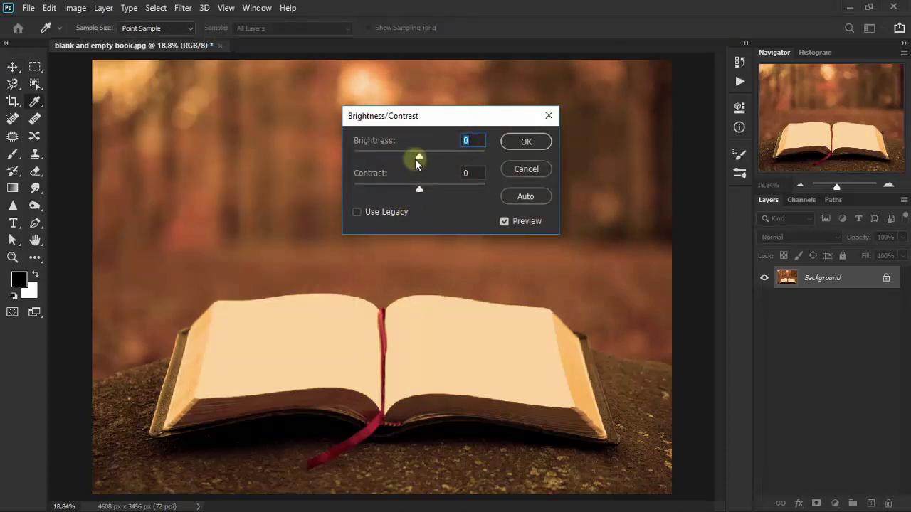
pyautogui.moveTo(419, 156); pyautogui.dragTo(437, 156)
pyautogui.write('8')
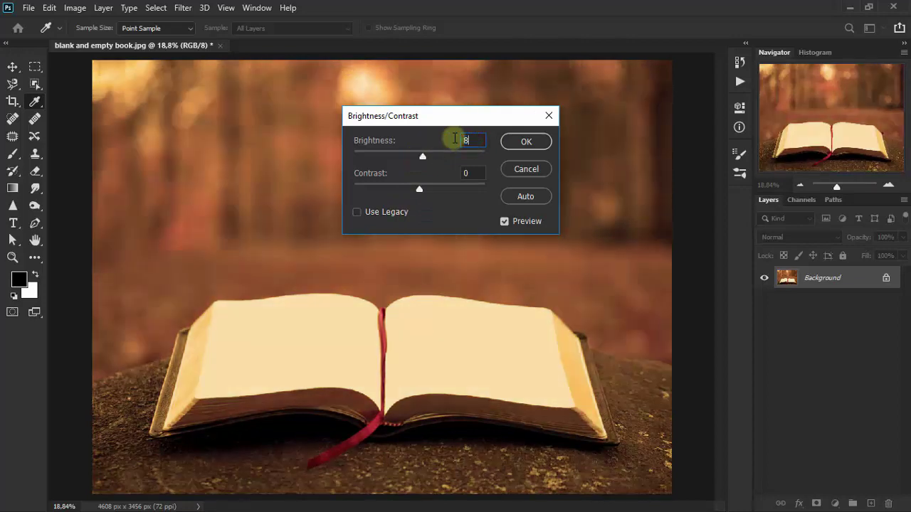
pyautogui.write('0')
pyautogui.moveTo(420, 188); pyautogui.dragTo(435, 188)
pyautogui.click(475, 172)
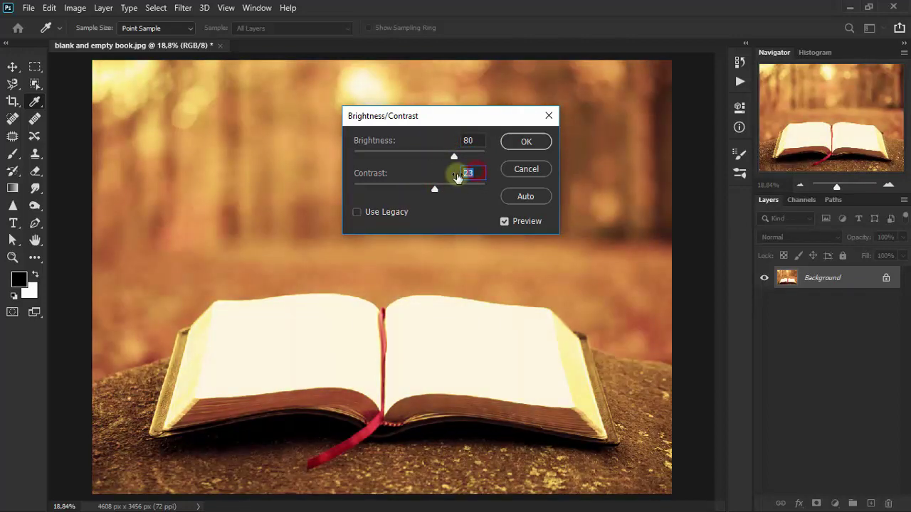
pyautogui.write('8')
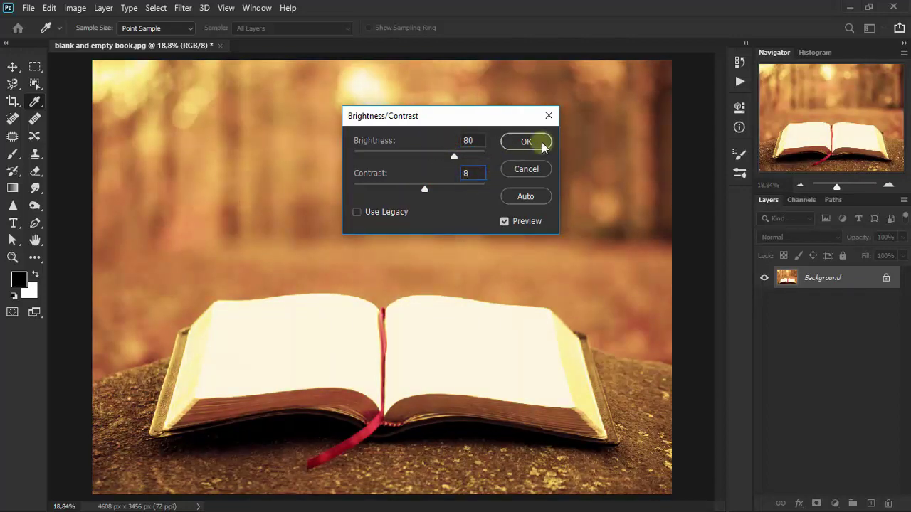
pyautogui.click(543, 145)
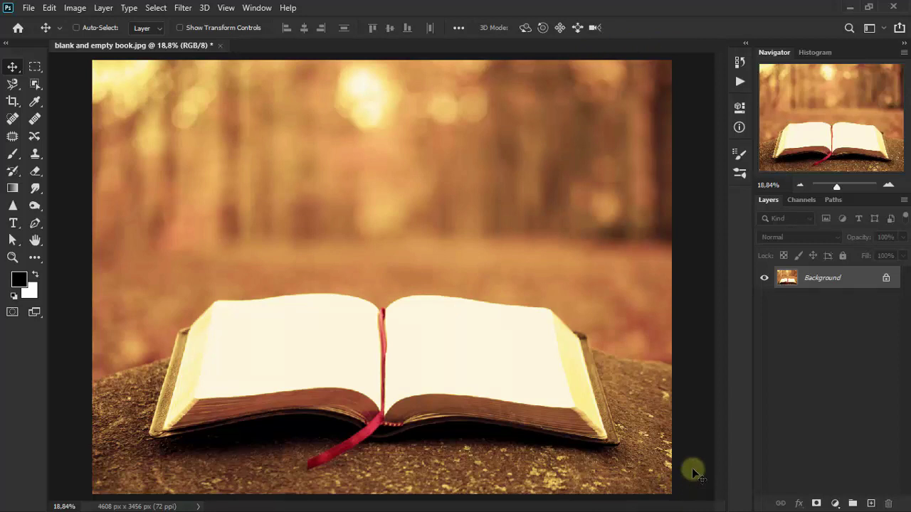
# - Open green grass landscapes.jpg from the Home screen, then return to the book document
pyautogui.click(17, 29)
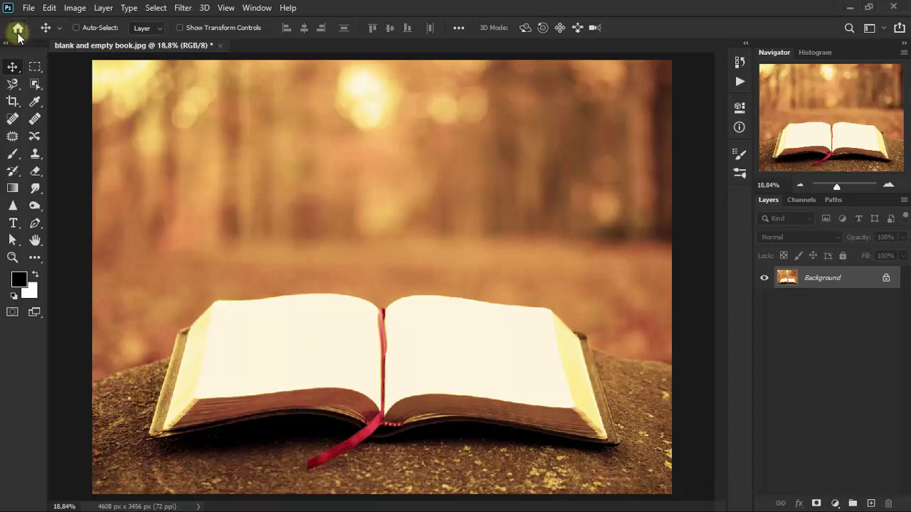
pyautogui.click(18, 29)
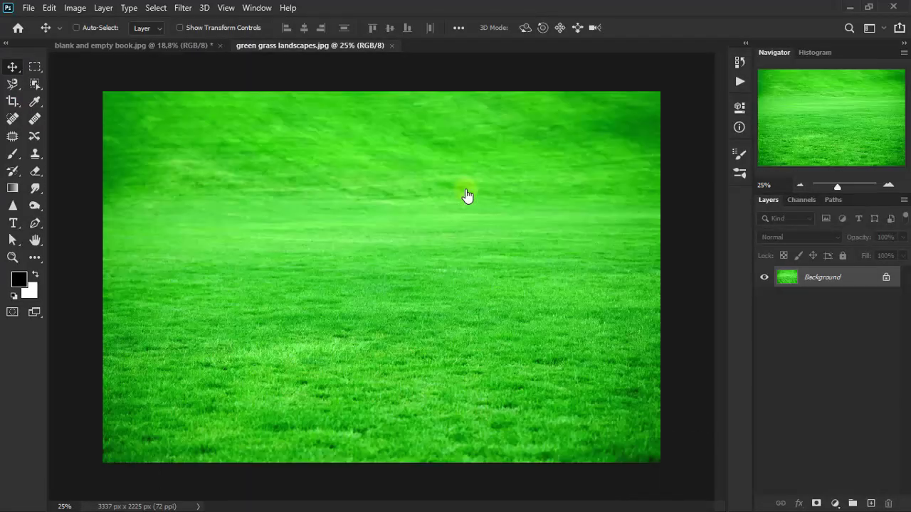
pyautogui.click(175, 46)
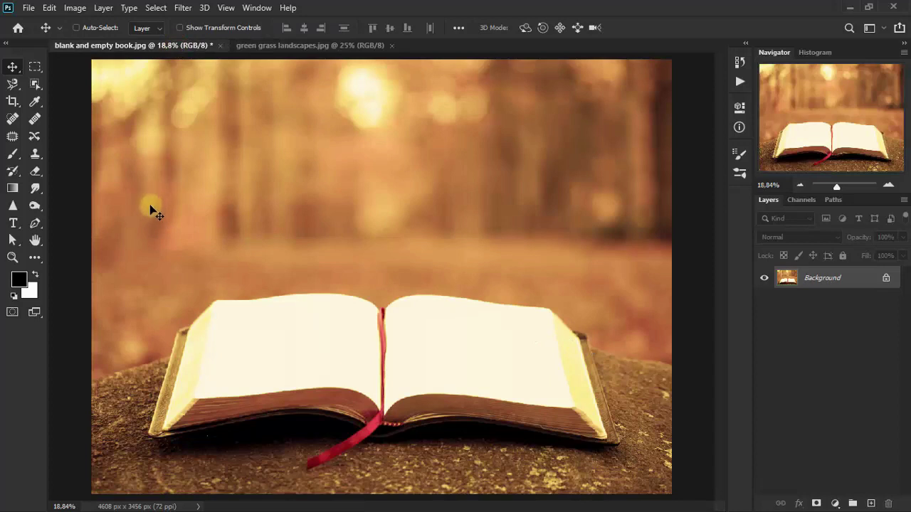
# - With the Pen Tool, place anchors along the bottom edges of both book pages
pyautogui.click(44, 223)
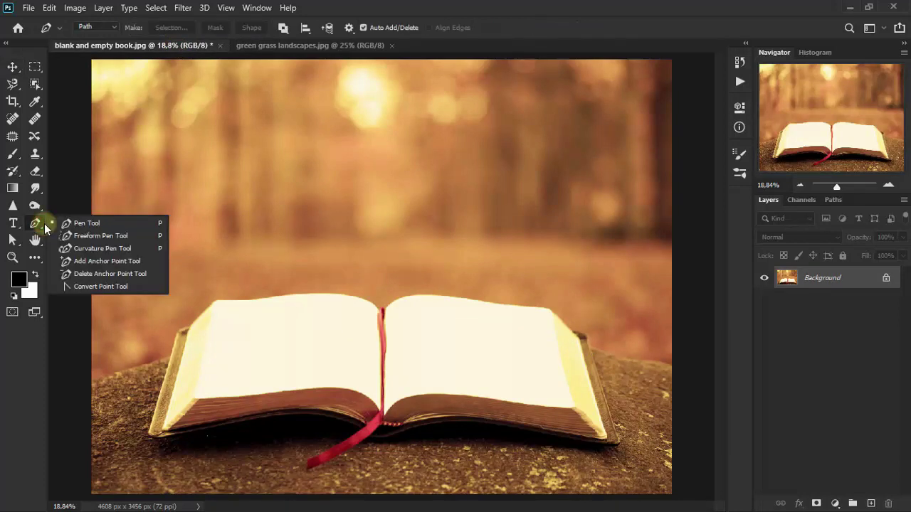
pyautogui.click(138, 223)
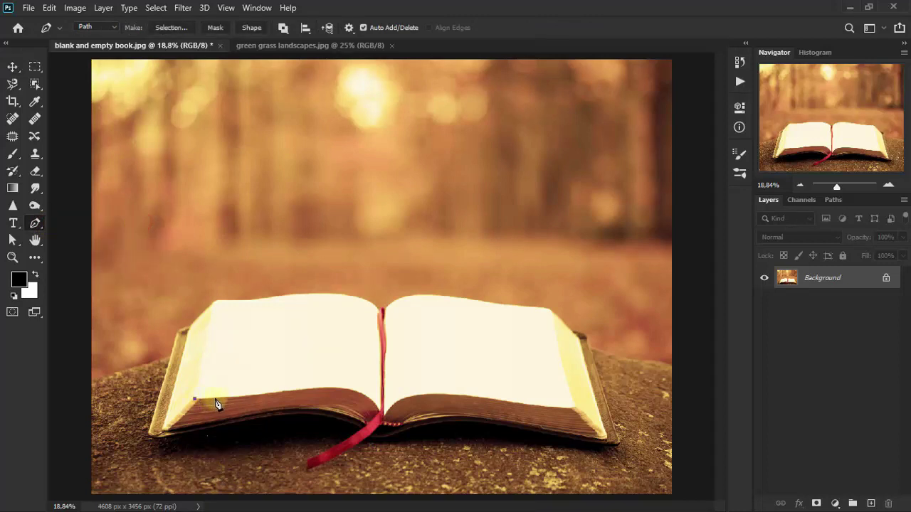
pyautogui.click(269, 393)
pyautogui.click(320, 390)
pyautogui.click(355, 391)
pyautogui.click(373, 403)
pyautogui.click(400, 402)
pyautogui.click(438, 396)
pyautogui.click(493, 399)
pyautogui.click(537, 407)
pyautogui.click(574, 406)
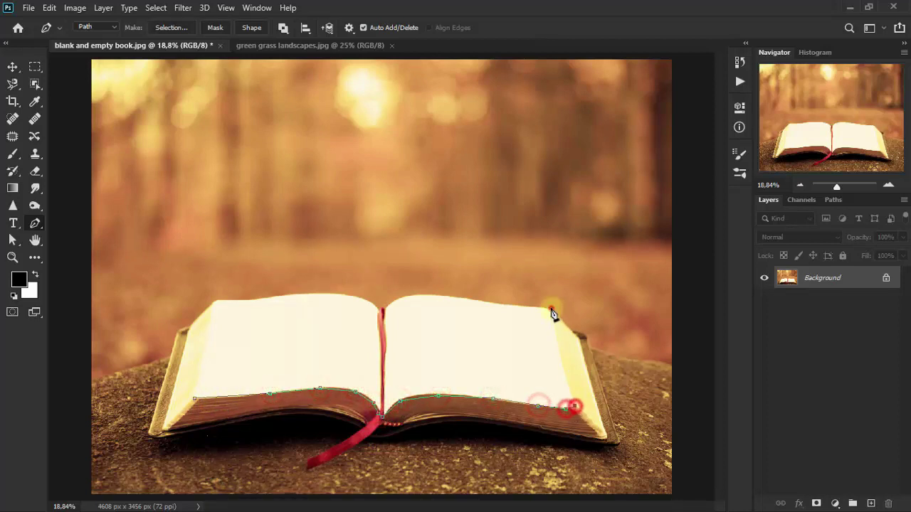
# - Trace the top edges of both pages and close the path at its start
pyautogui.click(550, 308)
pyautogui.click(494, 302)
pyautogui.click(453, 297)
pyautogui.click(422, 294)
pyautogui.click(397, 298)
pyautogui.click(382, 306)
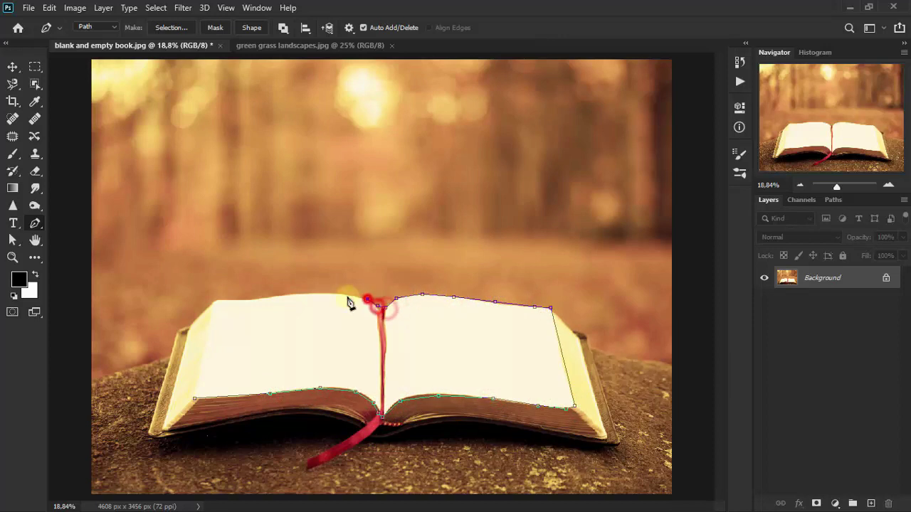
pyautogui.click(345, 295)
pyautogui.click(296, 294)
pyautogui.click(274, 296)
pyautogui.click(251, 298)
pyautogui.click(232, 298)
pyautogui.click(213, 300)
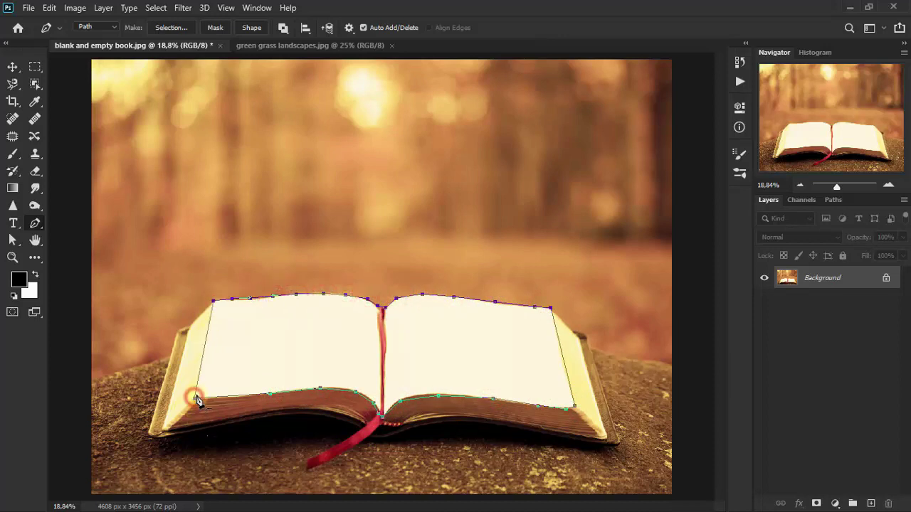
pyautogui.click(194, 397)
# - Refine the path's left edge with the Curvature Pen Tool
pyautogui.click(35, 223)
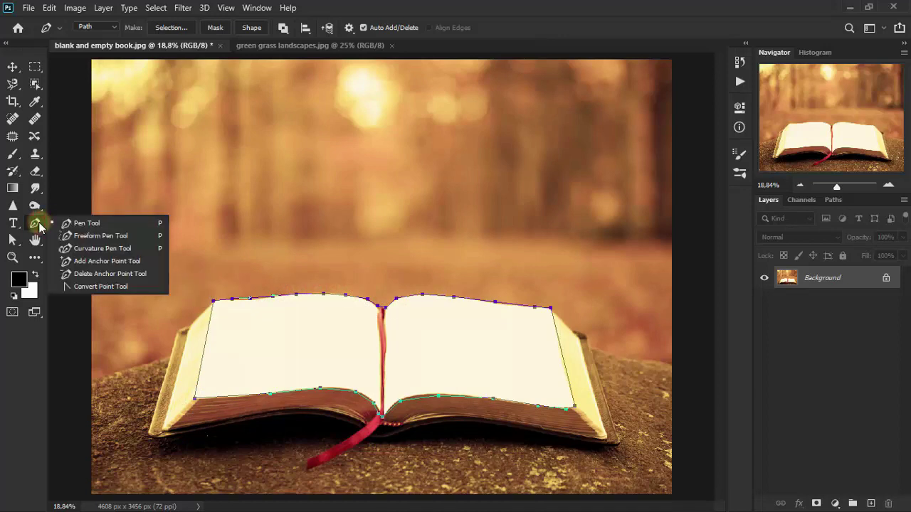
pyautogui.moveTo(39, 226); pyautogui.dragTo(134, 253)
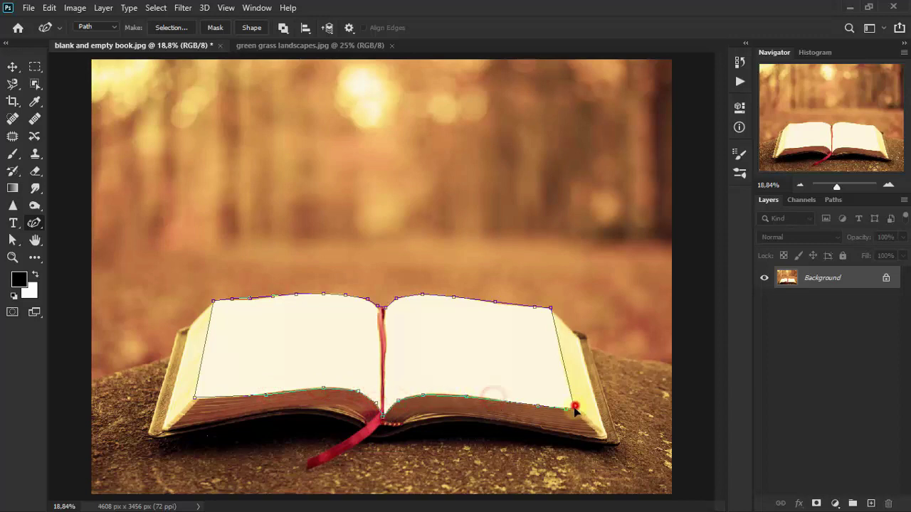
pyautogui.click(212, 301)
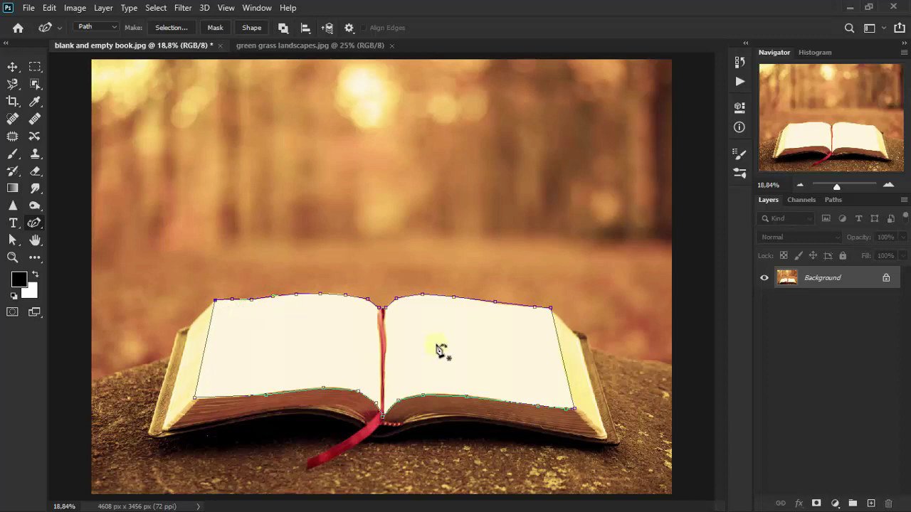
# - Convert the page path into a selection with 0 px feather
pyautogui.rightClick(438, 347)
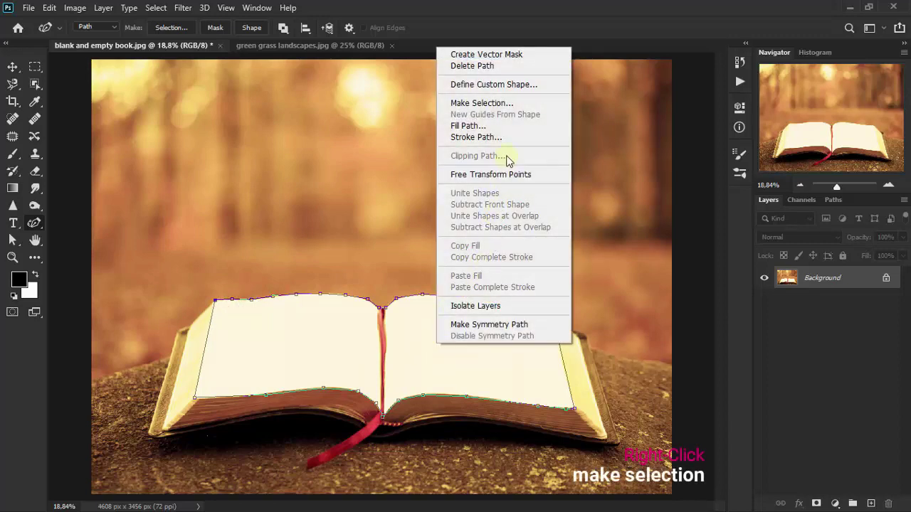
pyautogui.click(532, 105)
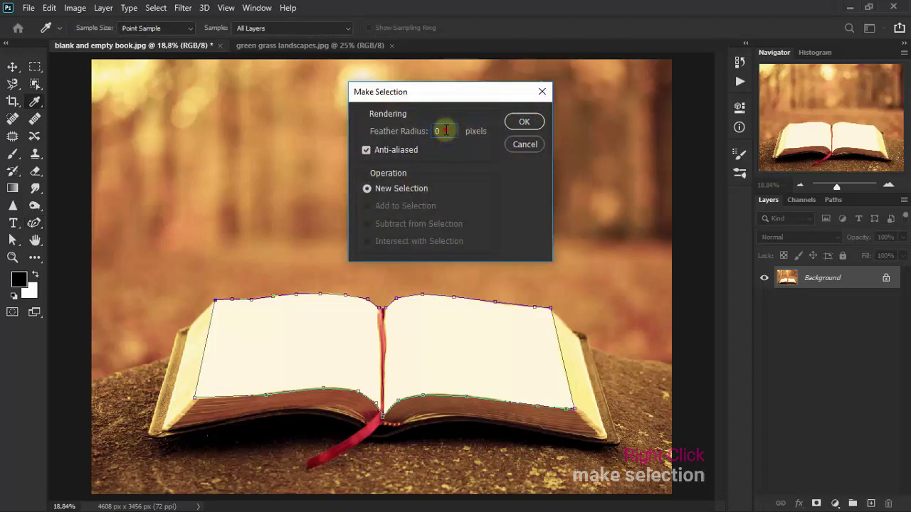
pyautogui.click(524, 128)
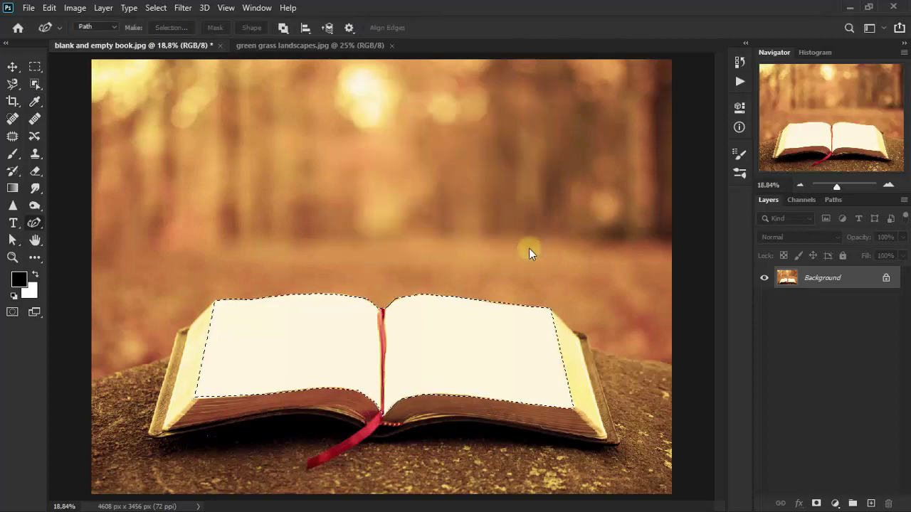
pyautogui.click(11, 66)
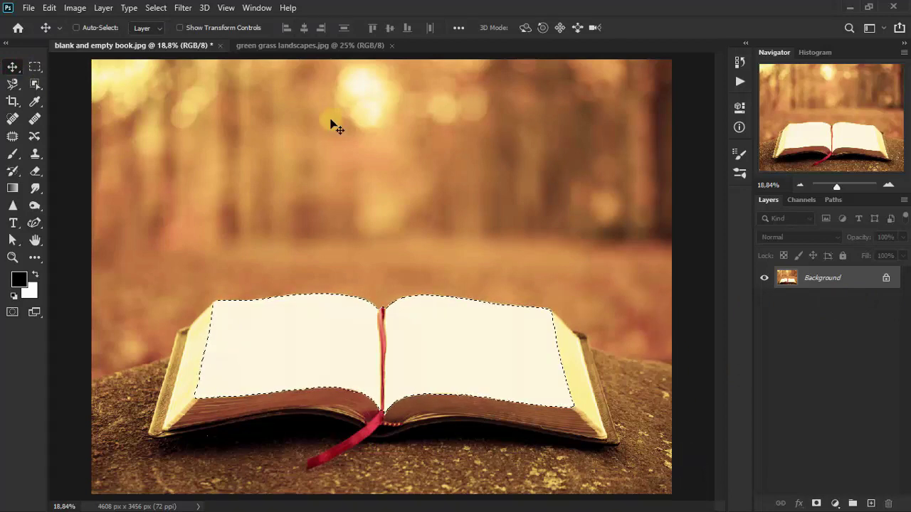
# - Select the entire grass image and copy it
pyautogui.click(319, 45)
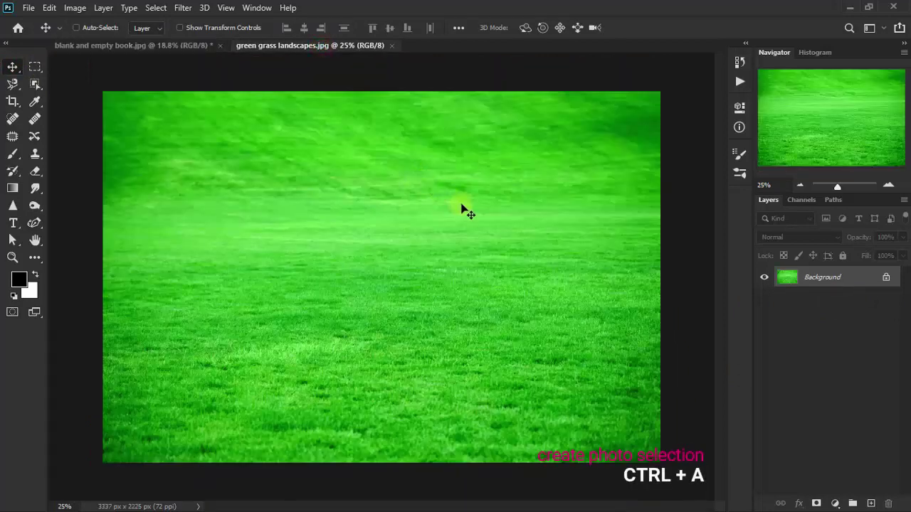
pyautogui.hotkey('ctrl', 'a')
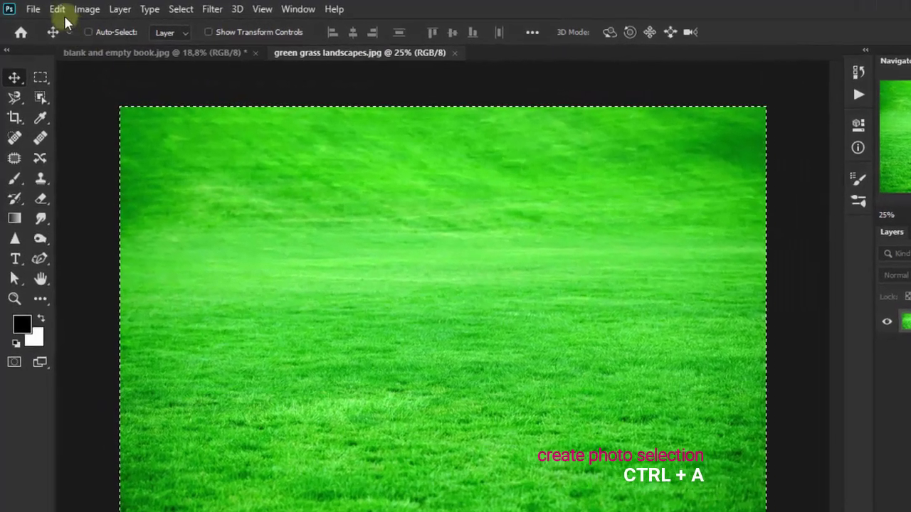
pyautogui.click(59, 9)
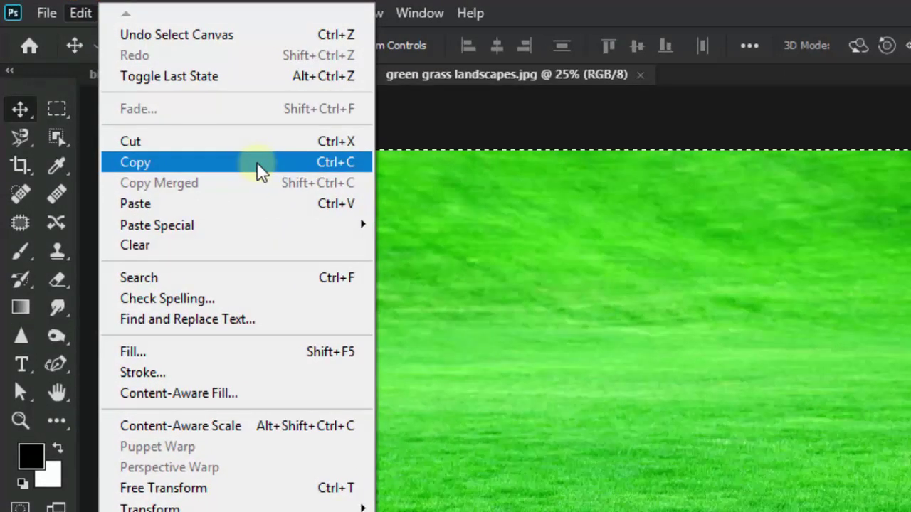
pyautogui.click(260, 166)
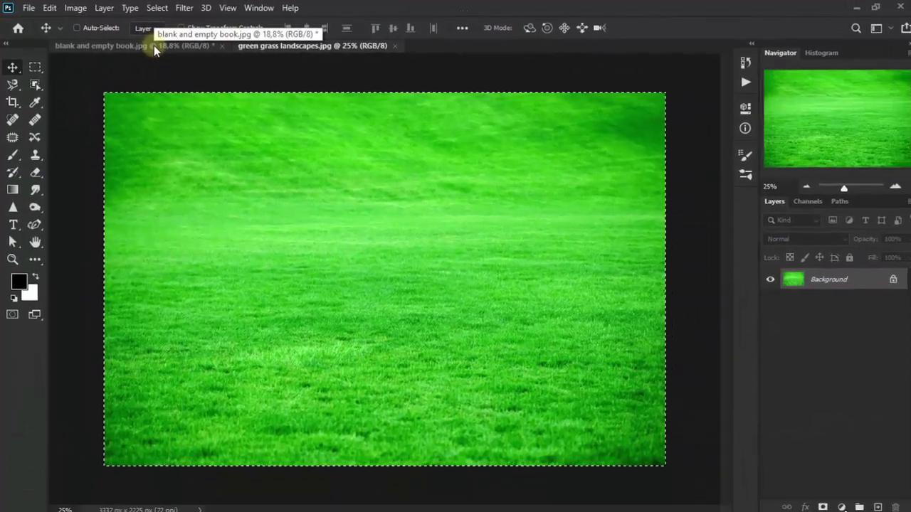
# - Paste the grass into the book-page selection and close the grass document
pyautogui.click(152, 45)
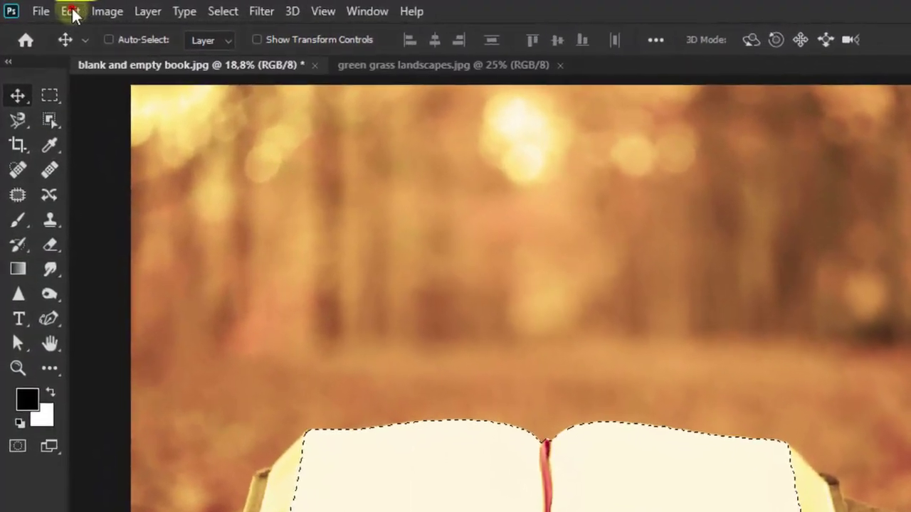
pyautogui.click(55, 9)
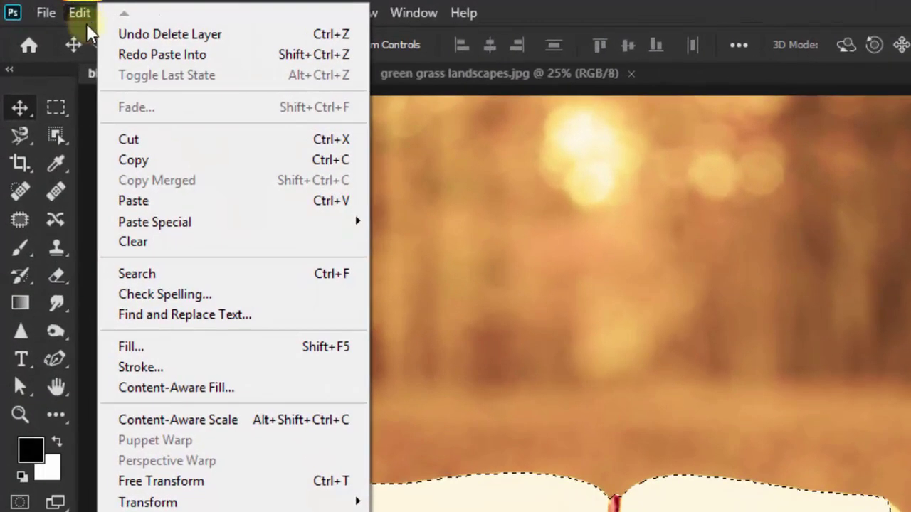
pyautogui.moveTo(155, 222)
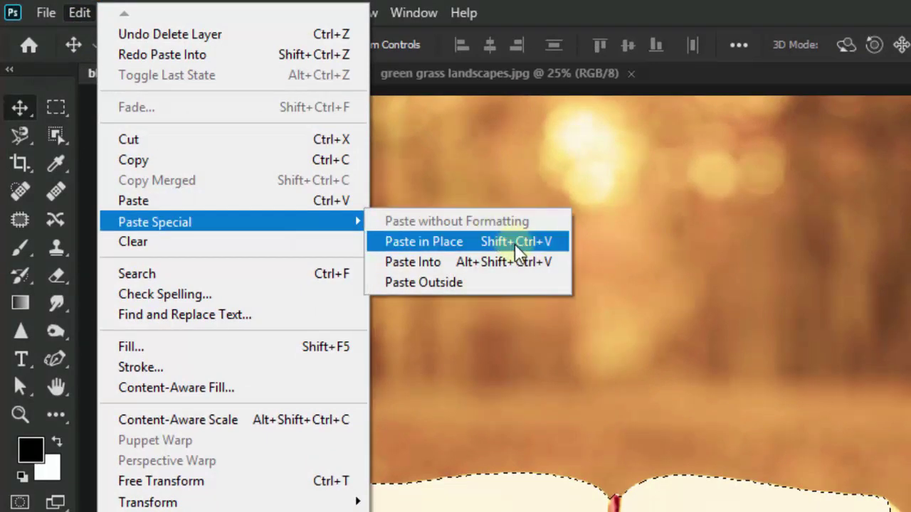
pyautogui.click(561, 261)
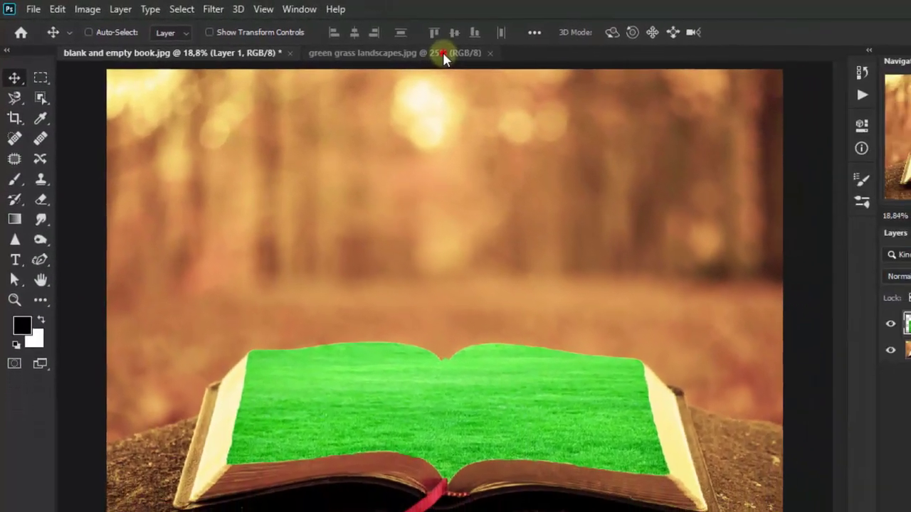
pyautogui.click(498, 61)
pyautogui.click(421, 46)
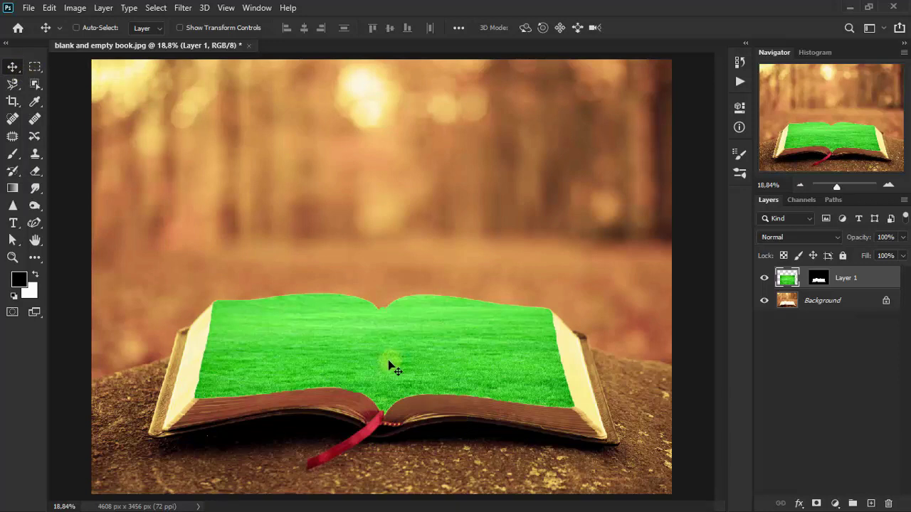
# - Shift the grass upward within the pages and commit a free transform
pyautogui.moveTo(390, 364)
pyautogui.mouseDown()
pyautogui.moveTo(391, 300)
pyautogui.moveTo(406, 320)
pyautogui.mouseUp()
pyautogui.hotkey('ctrl', 't')
pyautogui.press('Return')
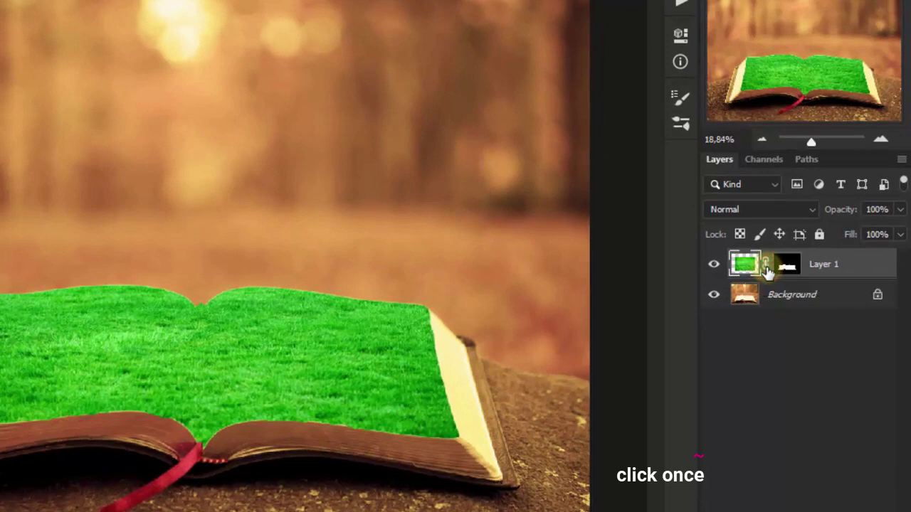
# - Set Layer 1's opacity to 78%
pyautogui.click(788, 271)
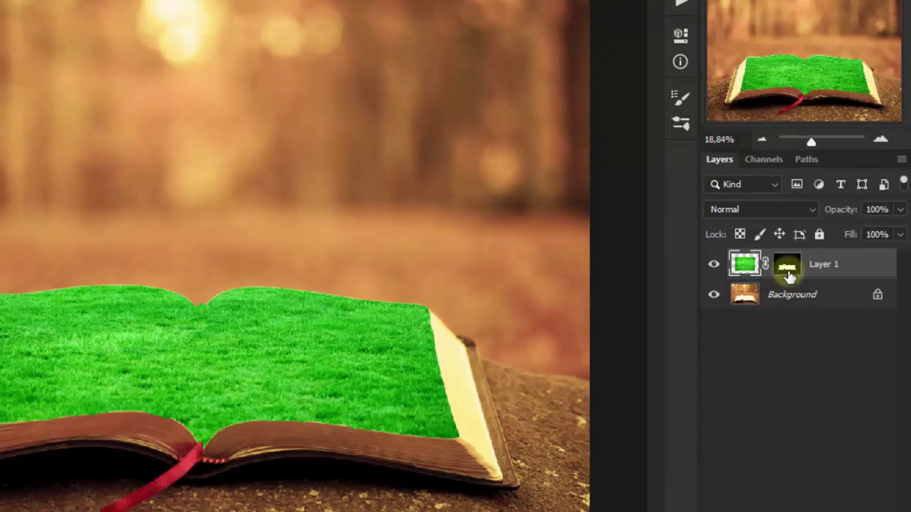
pyautogui.rightClick(789, 276)
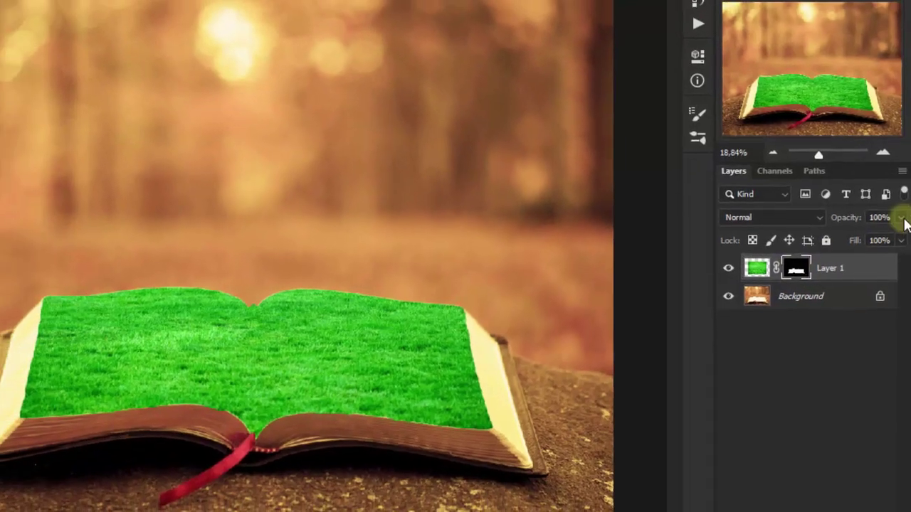
pyautogui.click(899, 209)
pyautogui.moveTo(902, 236); pyautogui.dragTo(888, 260)
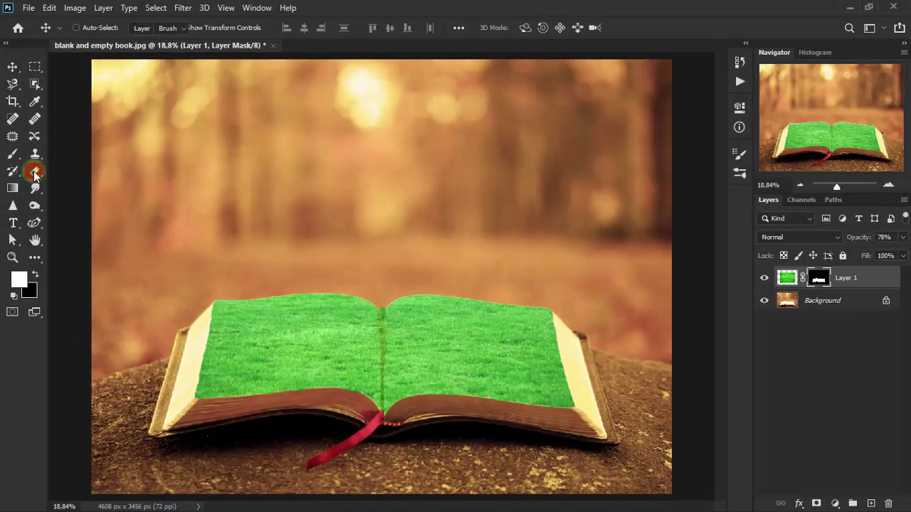
# - Erase the Layer 1 mask along the book's centre seam with a 52% opacity eraser
pyautogui.moveTo(35, 171); pyautogui.dragTo(129, 173)
pyautogui.click(129, 171)
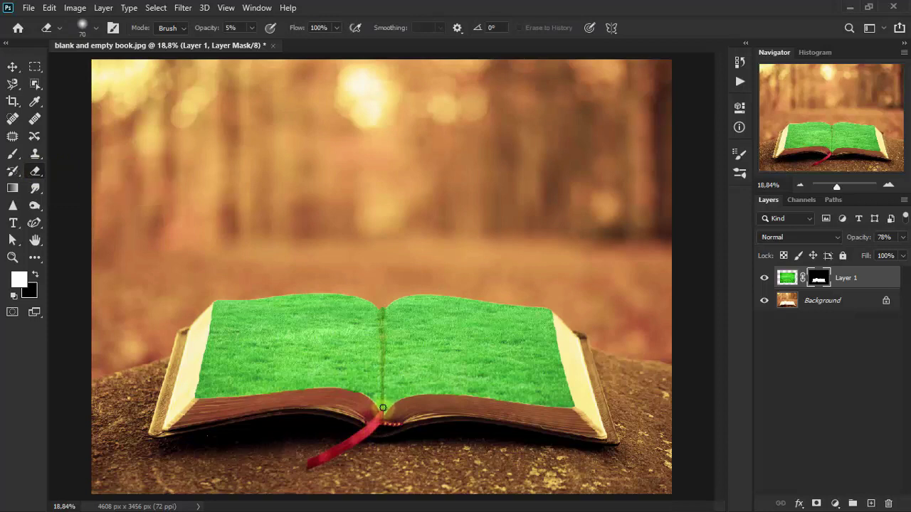
pyautogui.moveTo(383, 394); pyautogui.dragTo(383, 367)
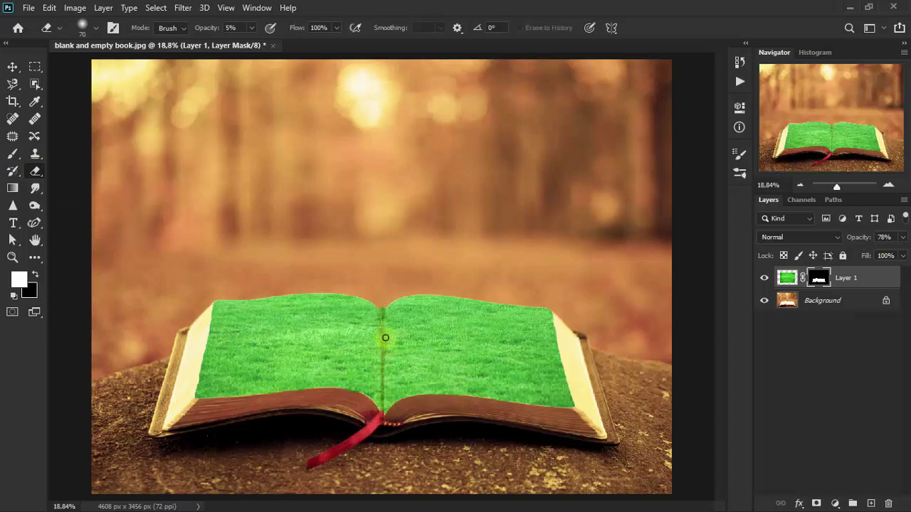
pyautogui.moveTo(384, 311); pyautogui.dragTo(380, 387)
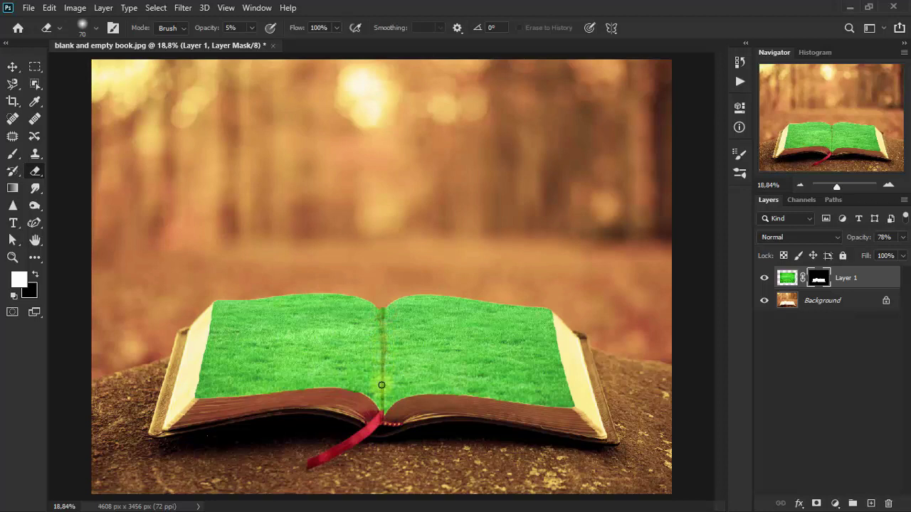
pyautogui.moveTo(383, 303); pyautogui.dragTo(382, 414)
pyautogui.doubleClick(231, 28)
pyautogui.write('52')
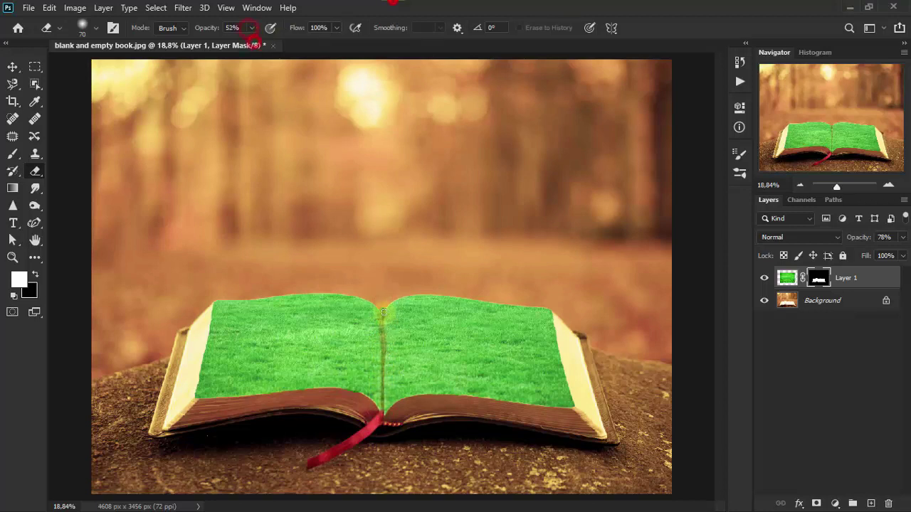
pyautogui.write('x')
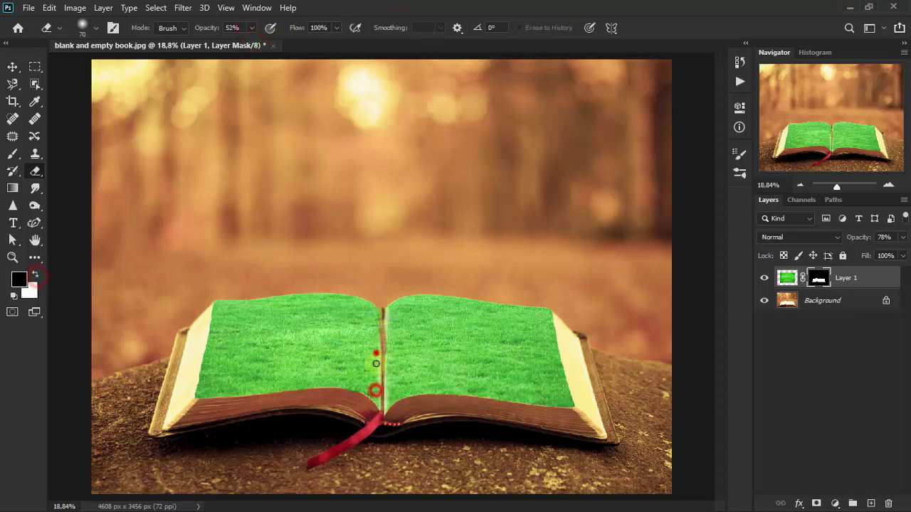
pyautogui.moveTo(382, 399)
pyautogui.mouseDown()
pyautogui.moveTo(390, 334)
pyautogui.moveTo(384, 413)
pyautogui.mouseUp()
pyautogui.click(35, 274)
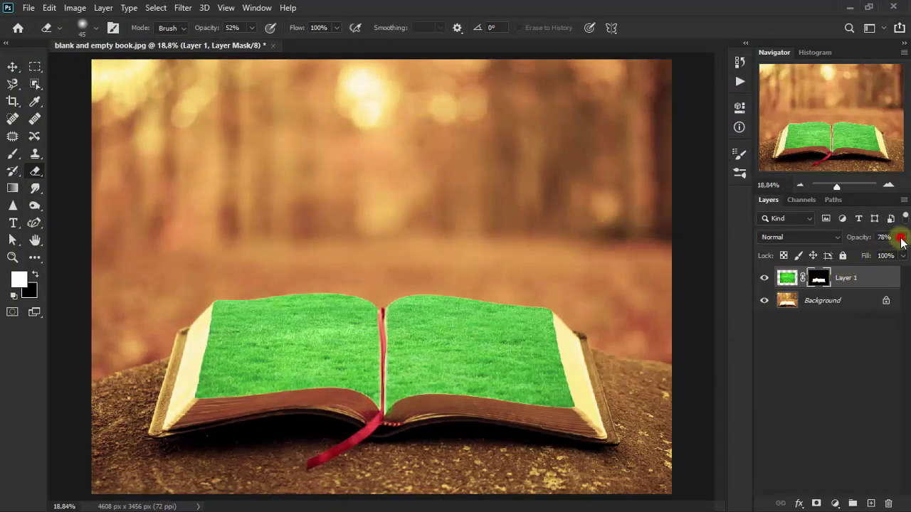
# - Return Layer 1 to 100% opacity and toggle its visibility to compare
pyautogui.click(901, 240)
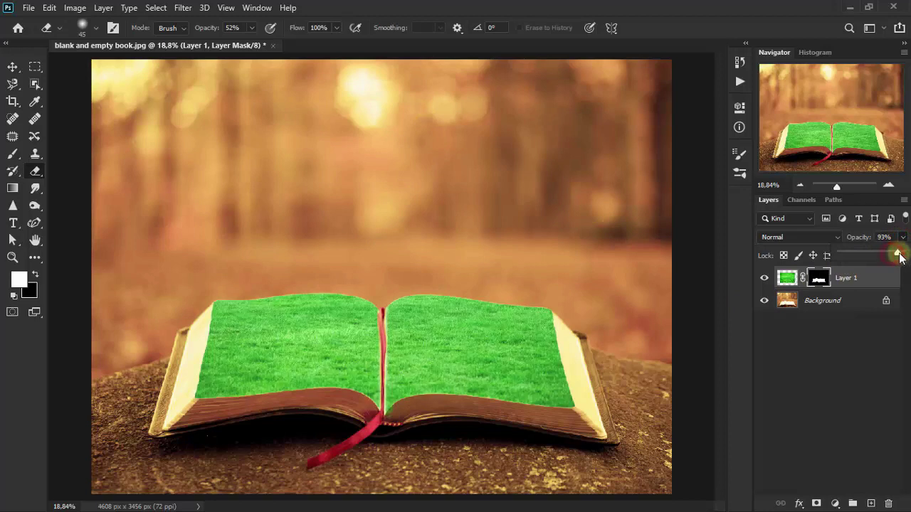
pyautogui.moveTo(898, 256); pyautogui.dragTo(905, 254)
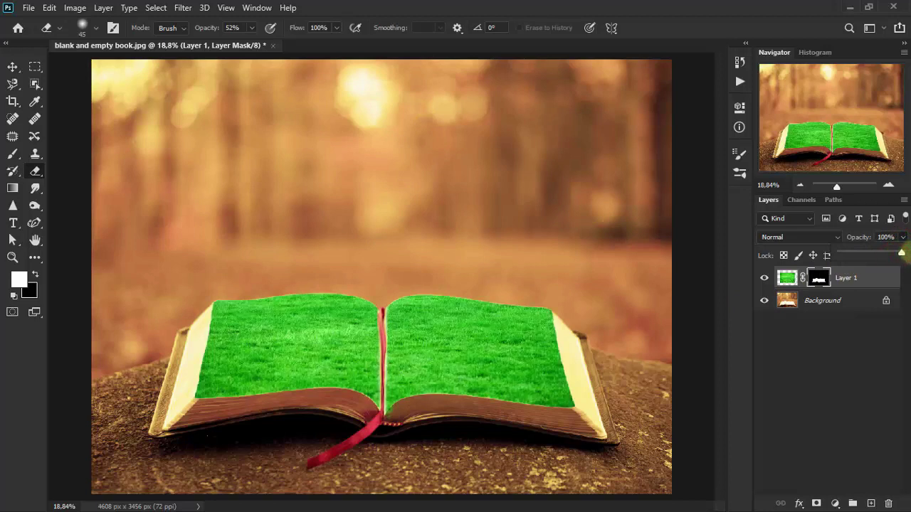
pyautogui.click(763, 281)
pyautogui.click(763, 281)
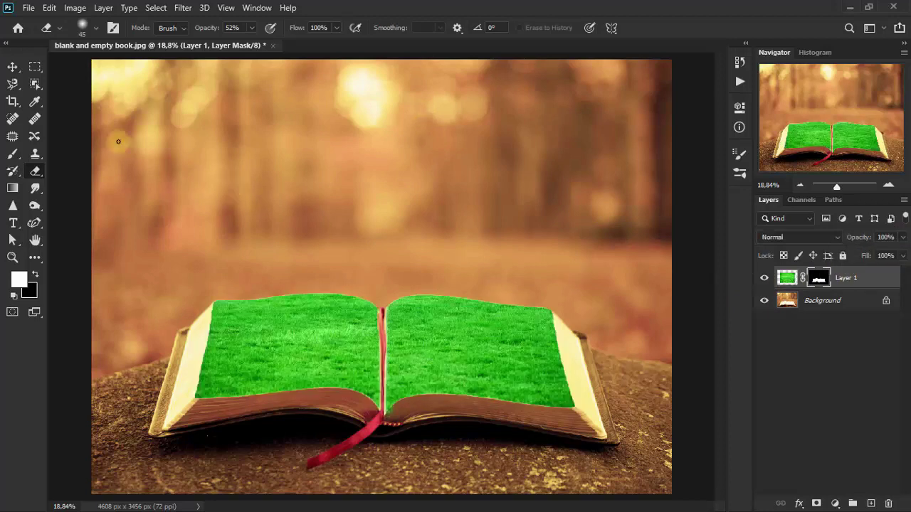
pyautogui.click(12, 66)
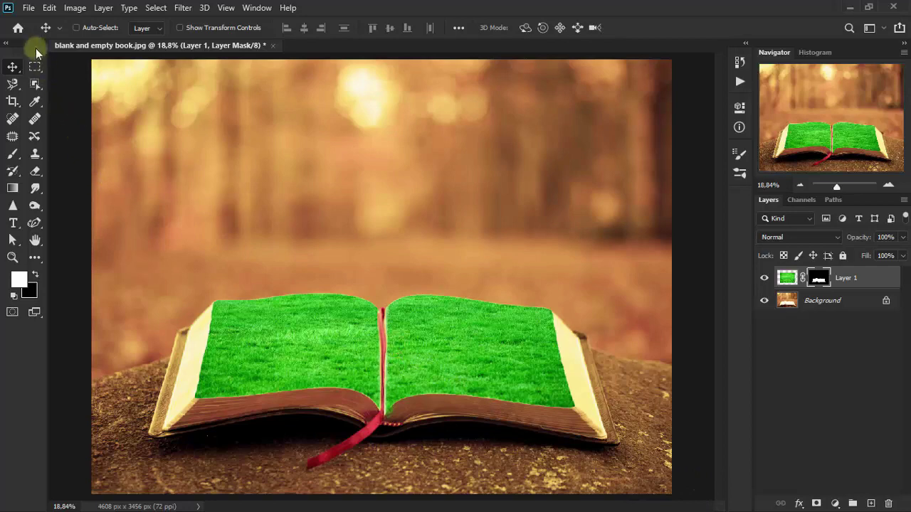
# - Bring the beautiful purple garden image into the book document and position it over the pages
pyautogui.click(20, 29)
pyautogui.click(427, 413)
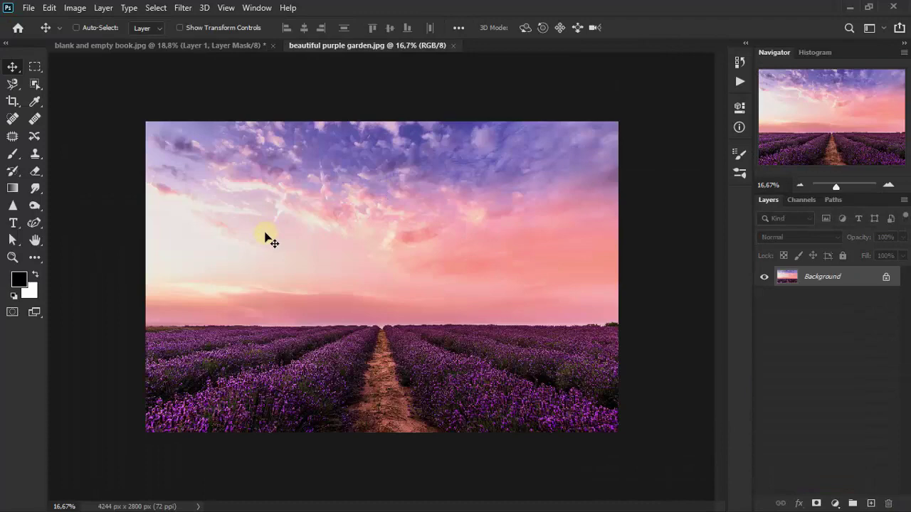
pyautogui.moveTo(265, 236)
pyautogui.mouseDown()
pyautogui.moveTo(373, 301)
pyautogui.moveTo(382, 330)
pyautogui.mouseUp()
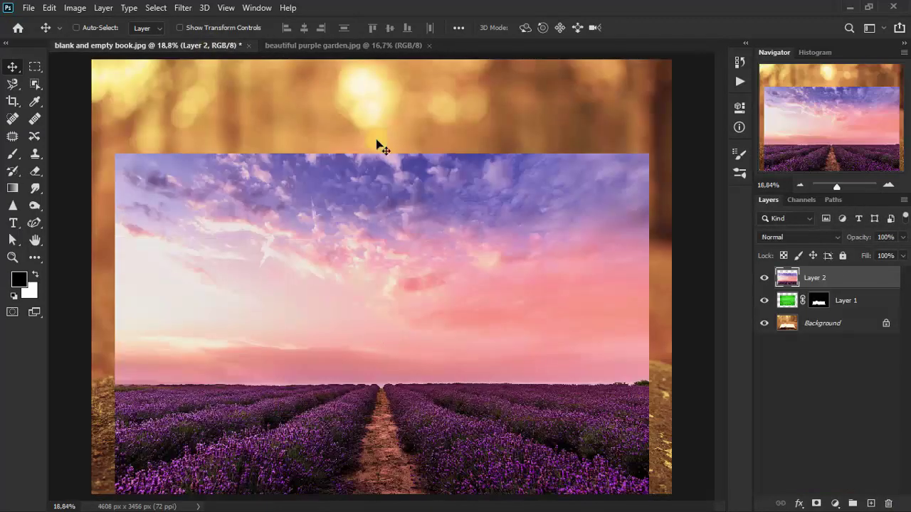
pyautogui.click(378, 45)
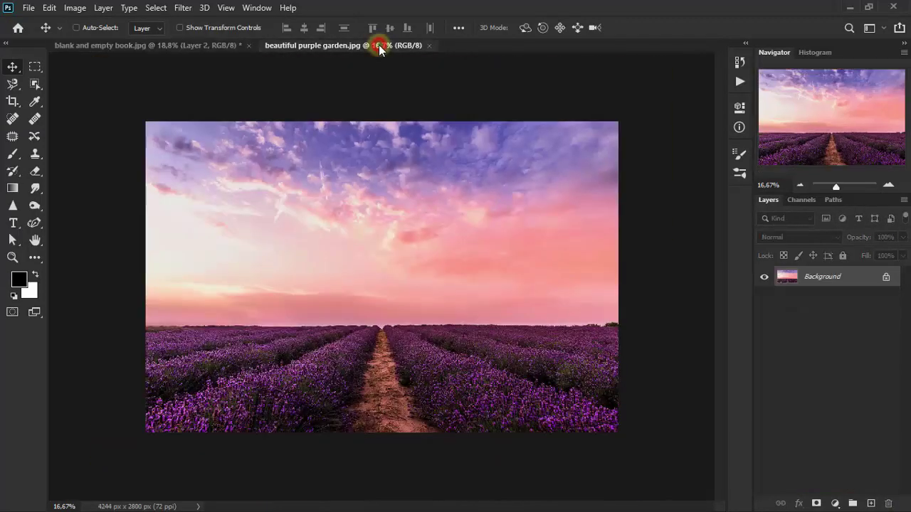
pyautogui.click(431, 45)
pyautogui.moveTo(369, 311)
pyautogui.mouseDown()
pyautogui.moveTo(381, 210)
pyautogui.moveTo(380, 223)
pyautogui.mouseUp()
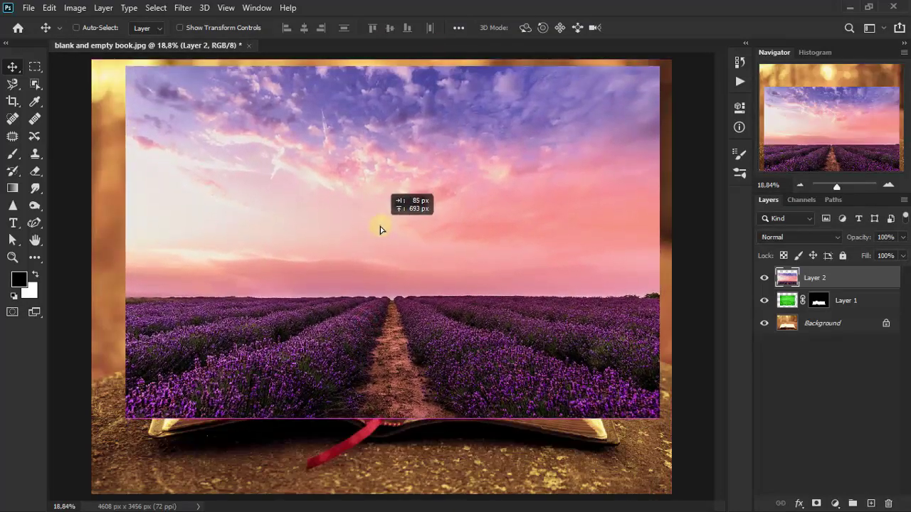
pyautogui.hotkey('shift', 'Left')
pyautogui.hotkey('shift', 'Left')
pyautogui.hotkey('shift', 'Left')
pyautogui.hotkey('shift', 'Up')
pyautogui.hotkey('shift', 'Up')
pyautogui.hotkey('shift', 'Up')
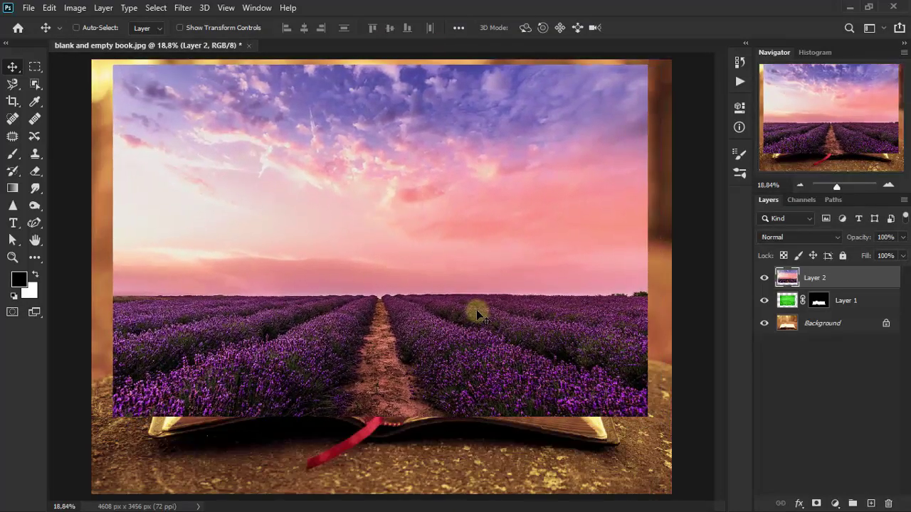
pyautogui.hotkey('shift', 'Right')
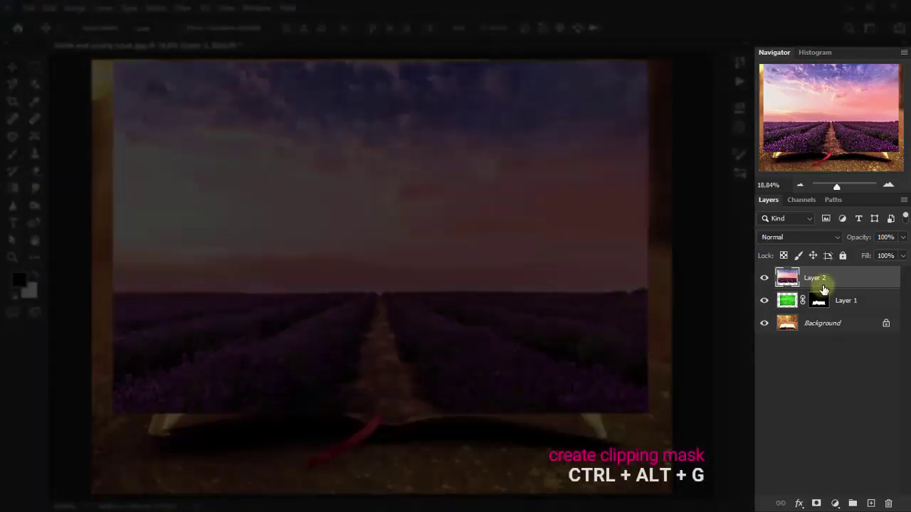
# - Clip Layer 2 to the grass layer with Ctrl+Alt+G and set its blend mode to Screen
pyautogui.hotkey('ctrl', 'alt', 'g')
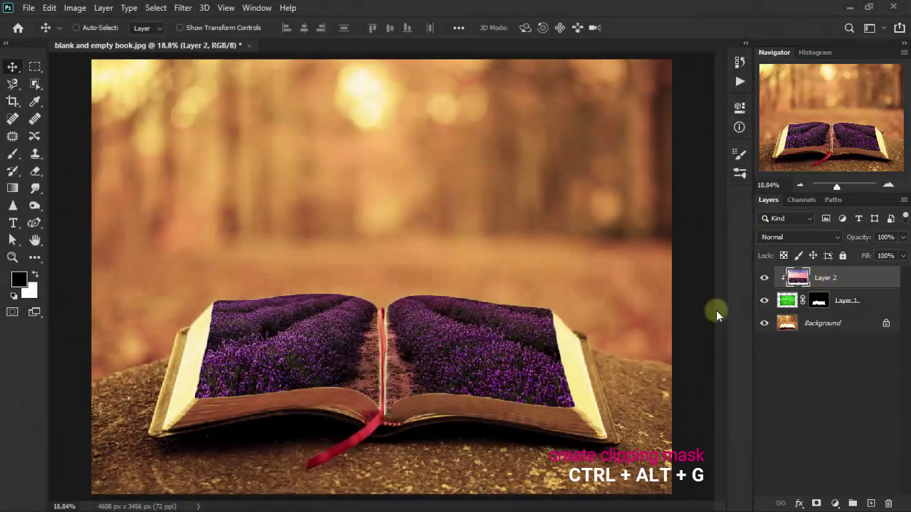
pyautogui.click(801, 238)
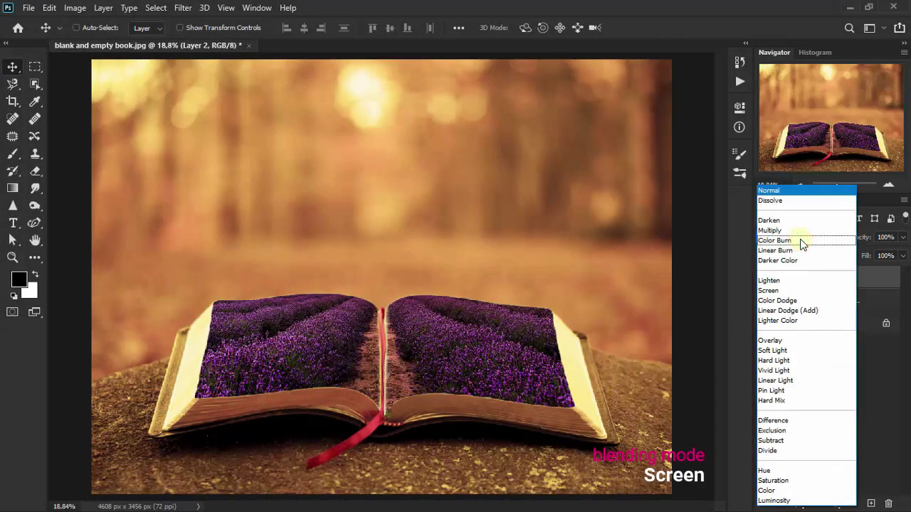
pyautogui.click(797, 292)
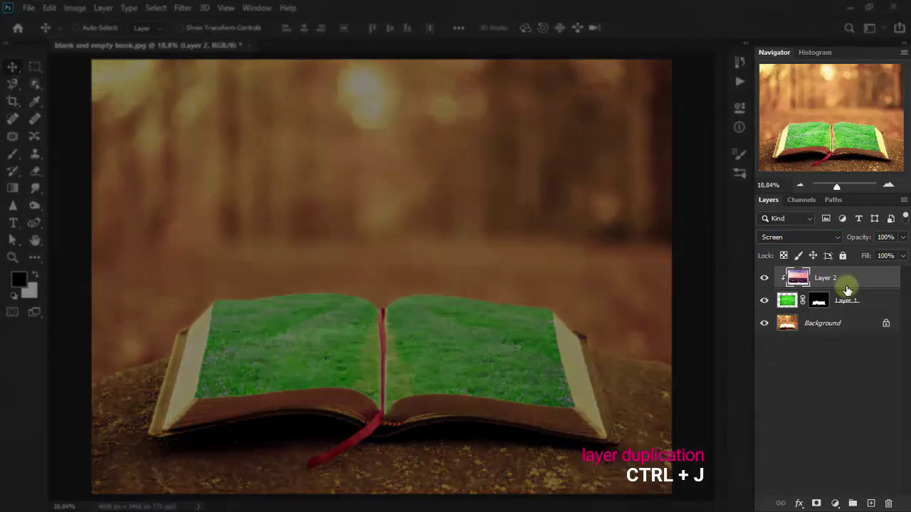
# - Duplicate the lavender Layer 2, clip the copy, and blend it as Soft Light at 45% opacity
pyautogui.hotkey('ctrl', 'j')
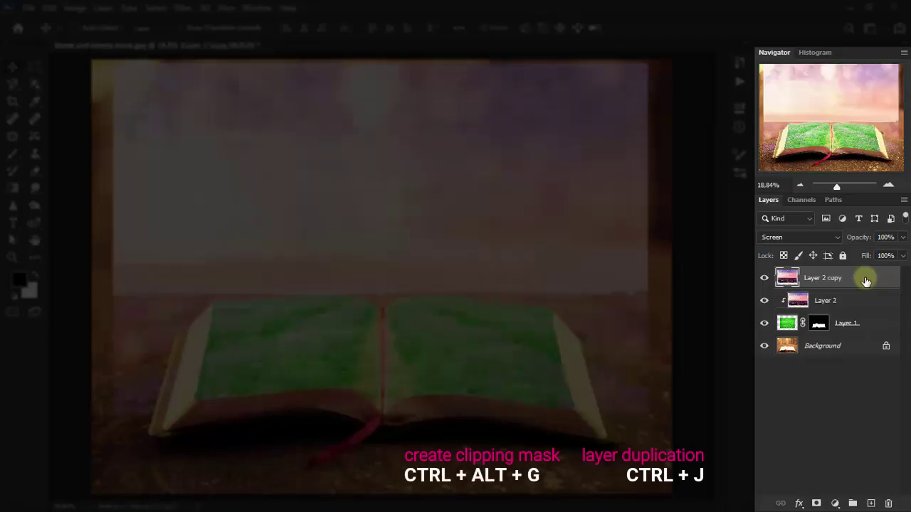
pyautogui.hotkey('ctrl', 'alt', 'g')
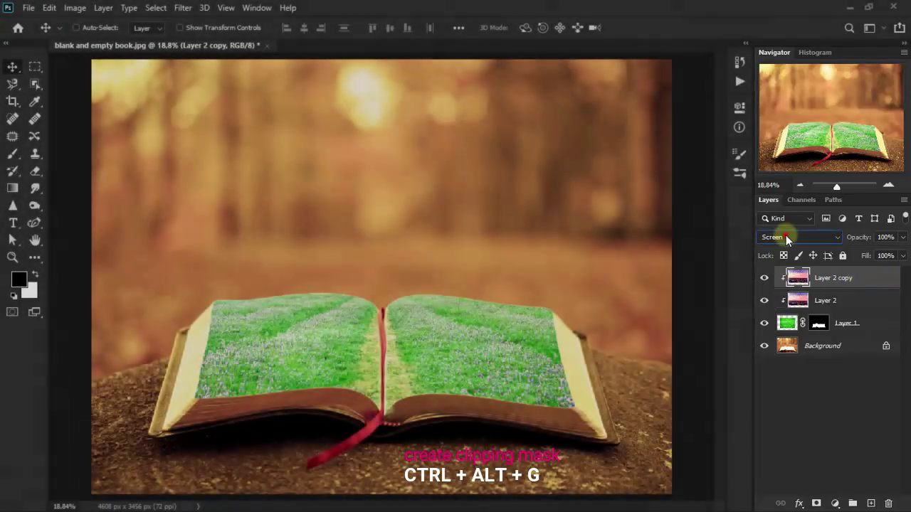
pyautogui.click(786, 237)
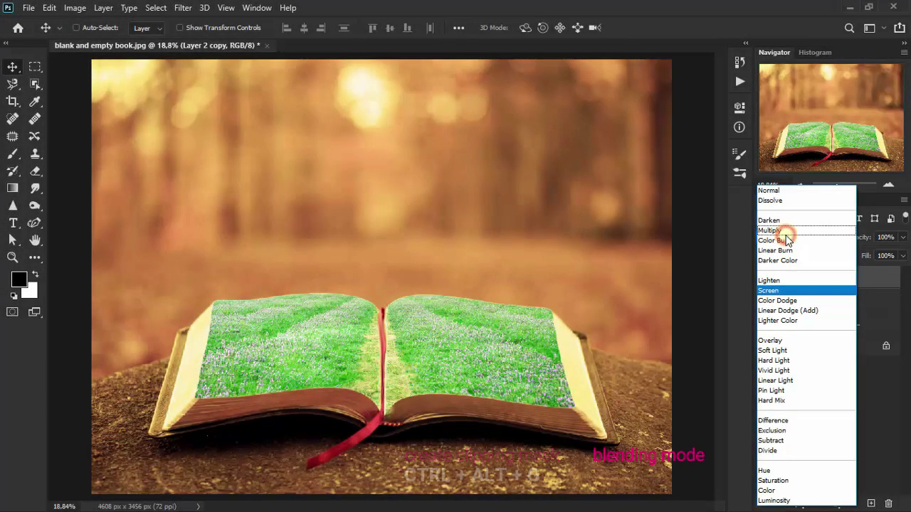
pyautogui.click(829, 352)
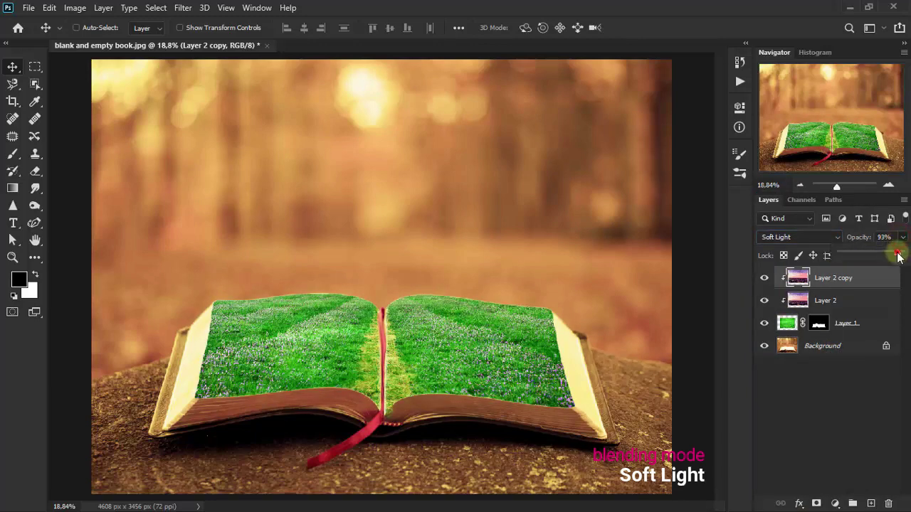
pyautogui.moveTo(900, 242); pyautogui.dragTo(876, 253)
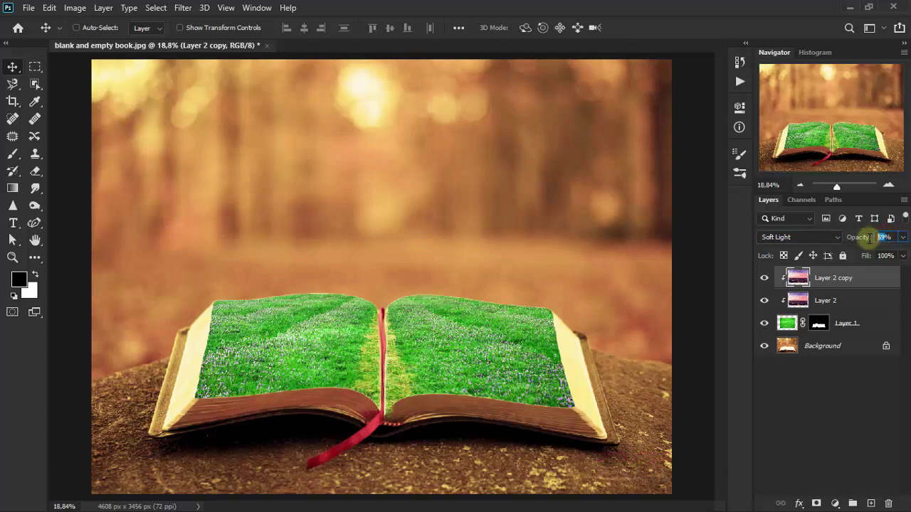
pyautogui.write('45')
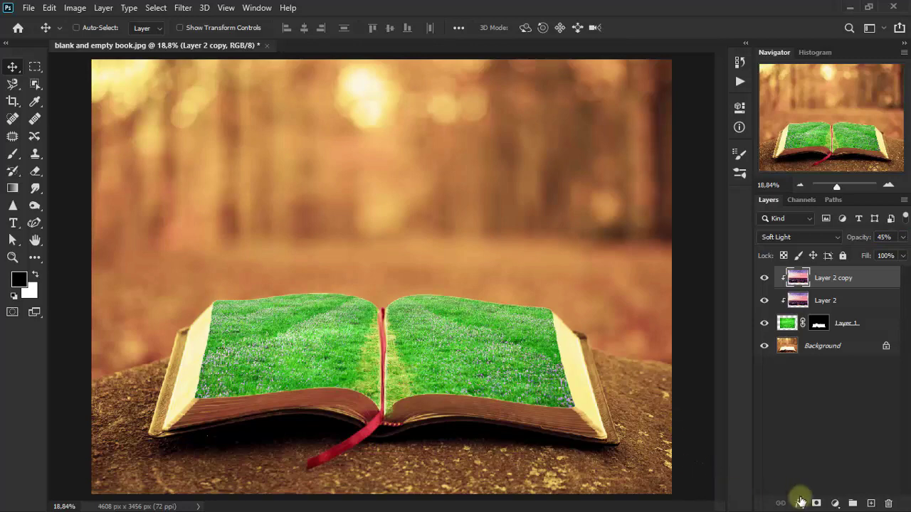
# - Add a clipped Color Lookup layer using TealOrangePlusContrast.3DL, blended in Color mode
pyautogui.click(837, 503)
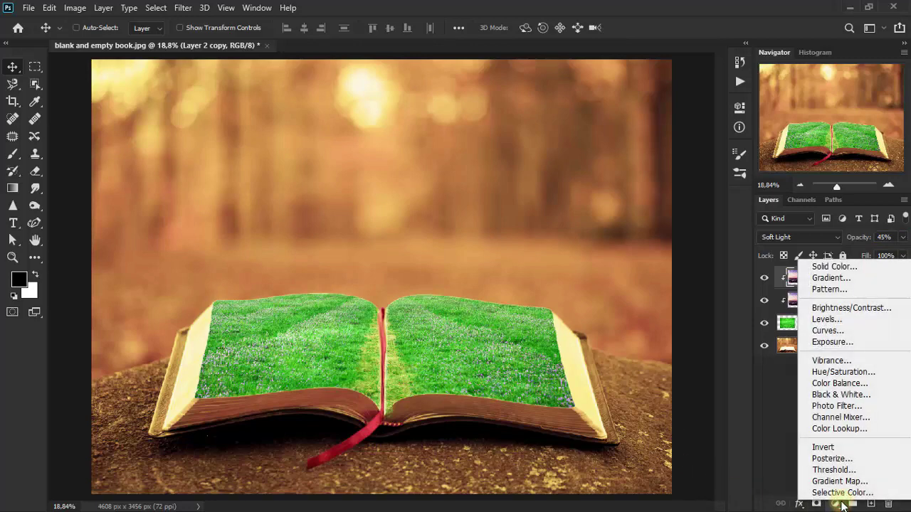
pyautogui.click(874, 429)
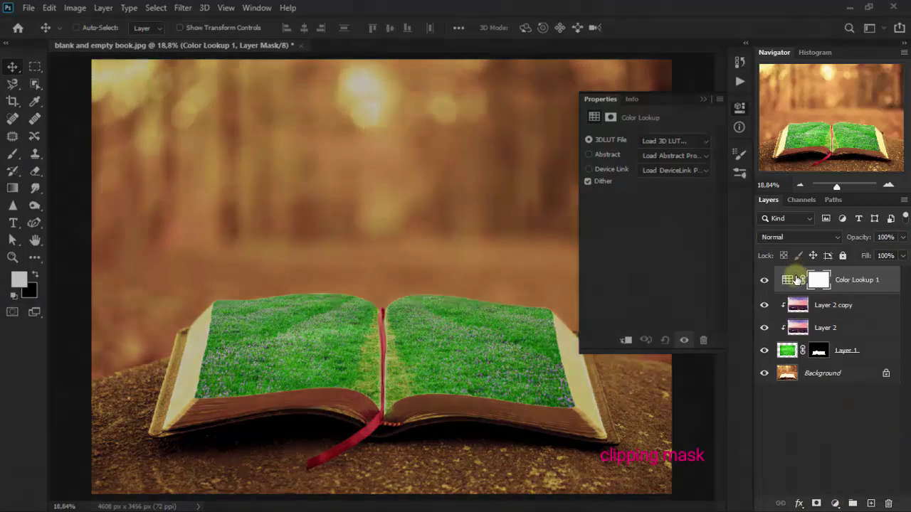
pyautogui.hotkey('ctrl', 'alt', 'g')
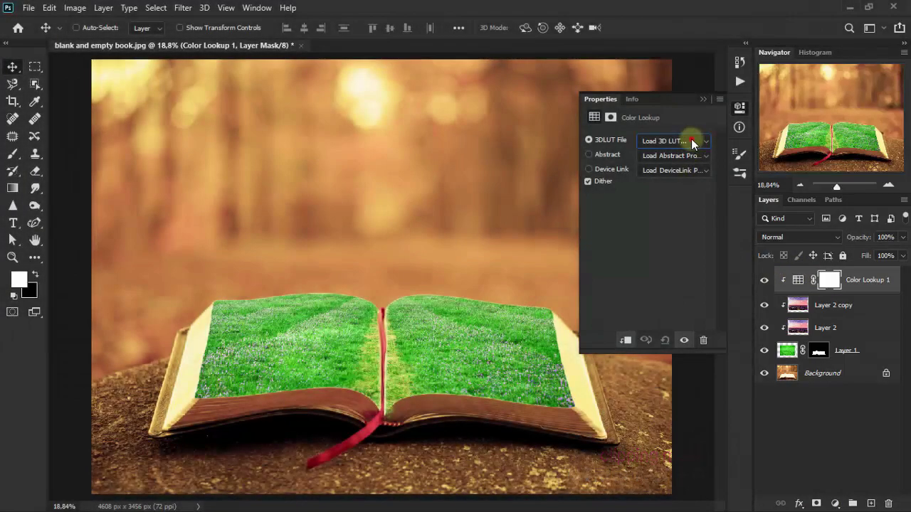
pyautogui.click(691, 139)
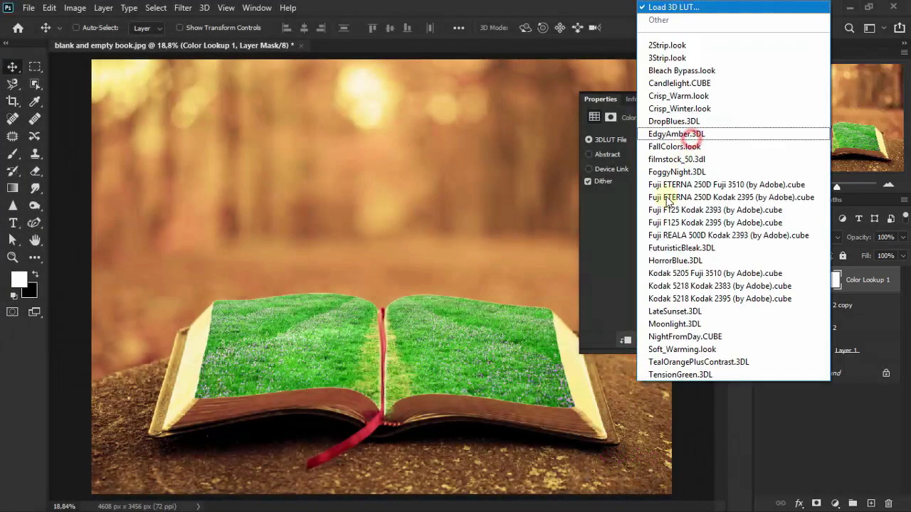
pyautogui.click(770, 363)
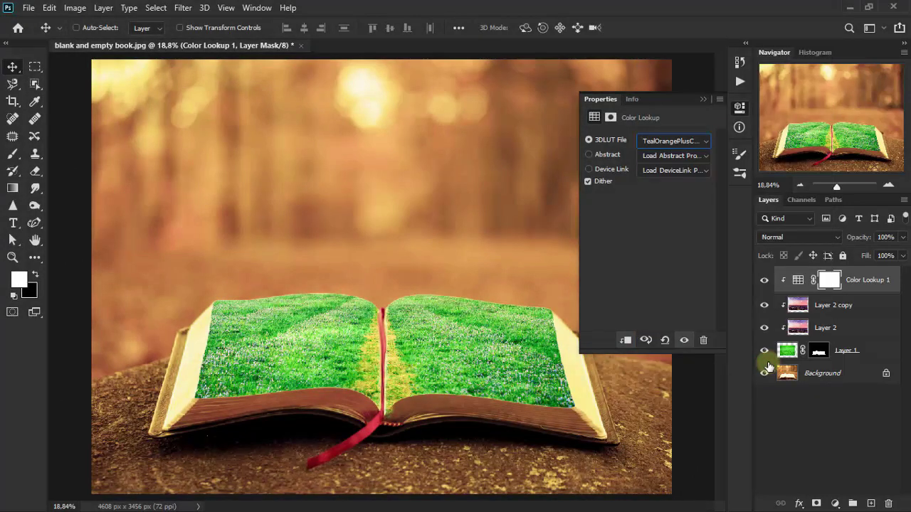
pyautogui.click(702, 101)
pyautogui.click(787, 238)
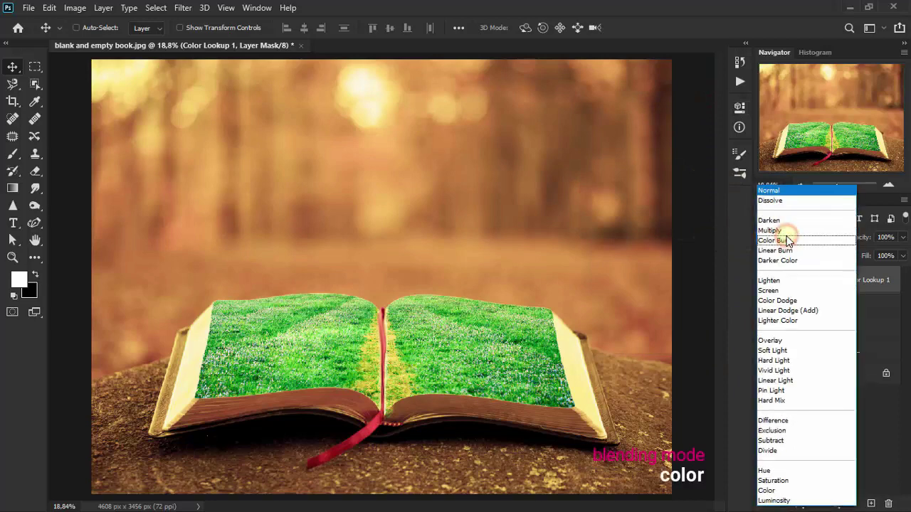
pyautogui.click(781, 491)
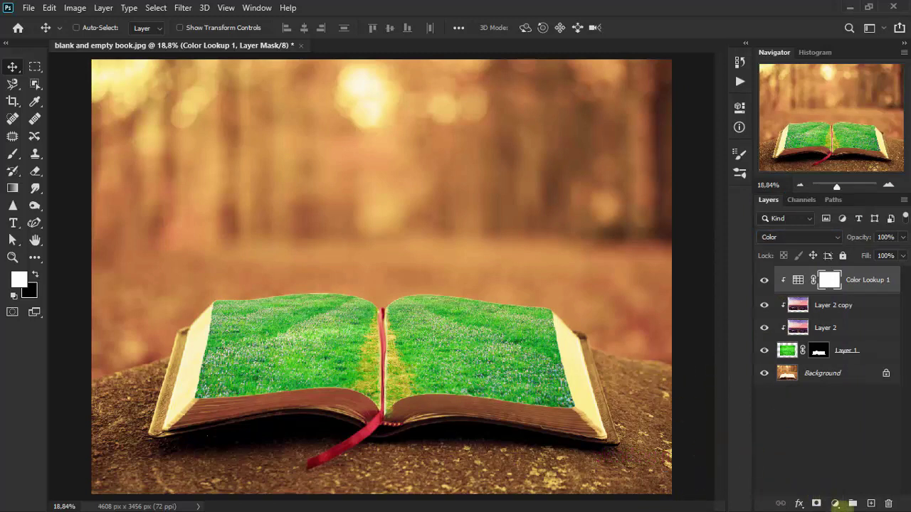
# - Add a clipped Color Balance layer with midtones at Cyan-Red +100 and Magenta-Green -100, adjusting Yellow-Blue
pyautogui.click(837, 503)
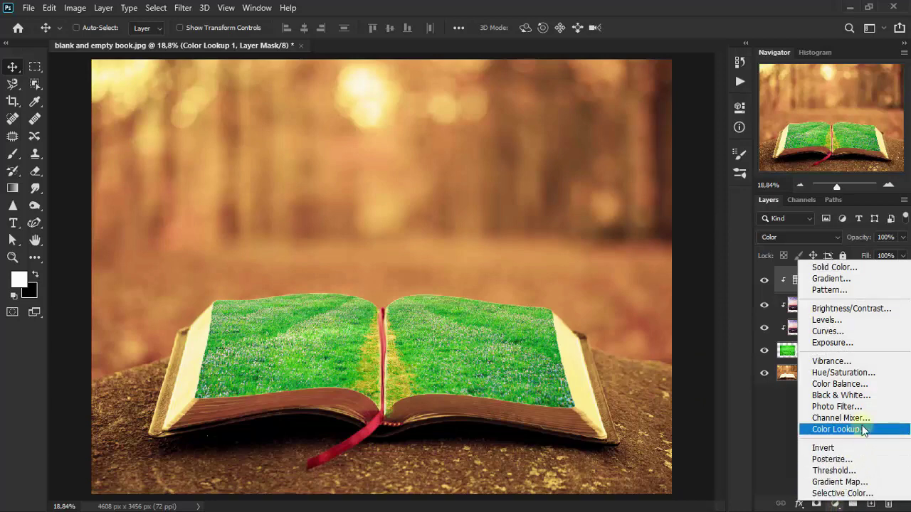
pyautogui.click(867, 385)
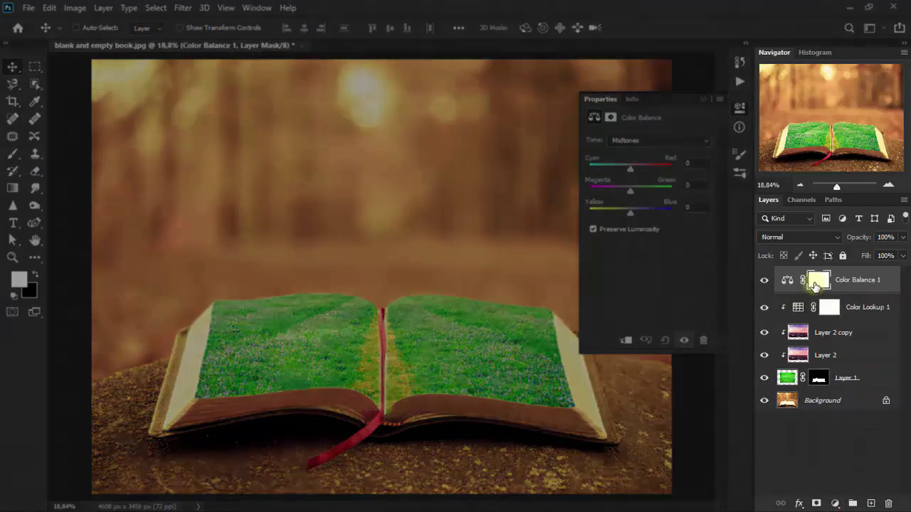
pyautogui.hotkey('ctrl', 'alt', 'g')
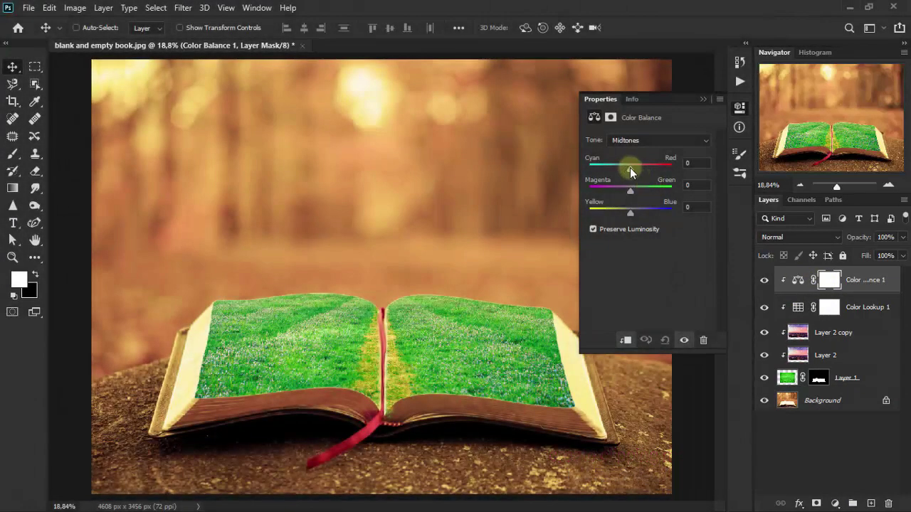
pyautogui.moveTo(630, 168); pyautogui.dragTo(671, 169)
pyautogui.moveTo(630, 190); pyautogui.dragTo(589, 190)
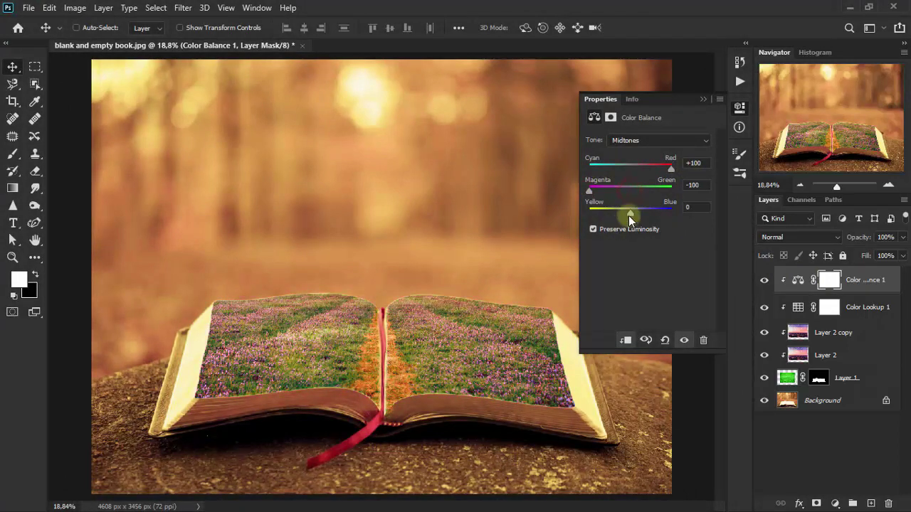
pyautogui.click(690, 205)
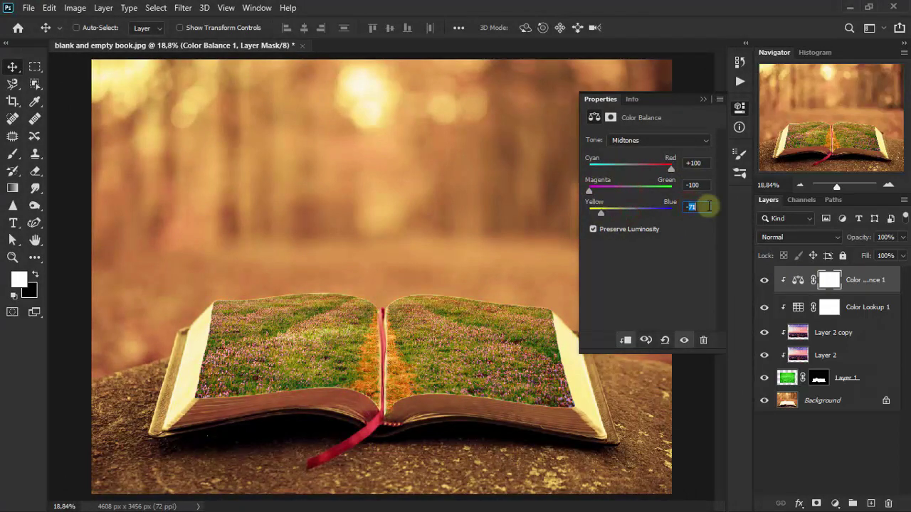
pyautogui.click(704, 100)
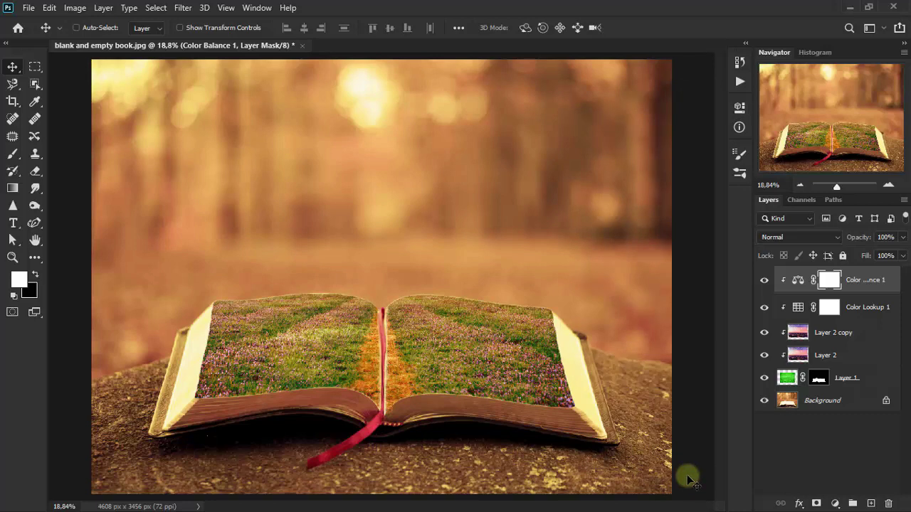
# - Blend the Color Balance 1 layer as Color Burn at 36% opacity
pyautogui.click(777, 239)
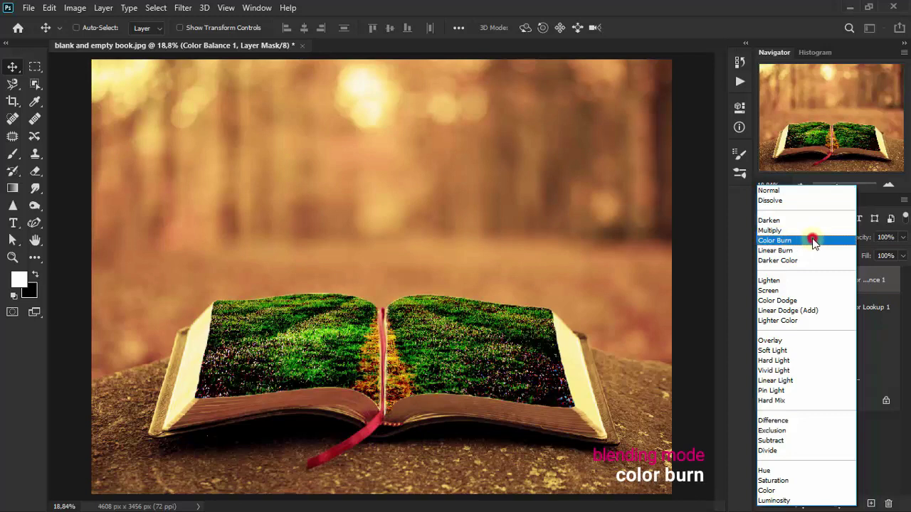
pyautogui.click(813, 241)
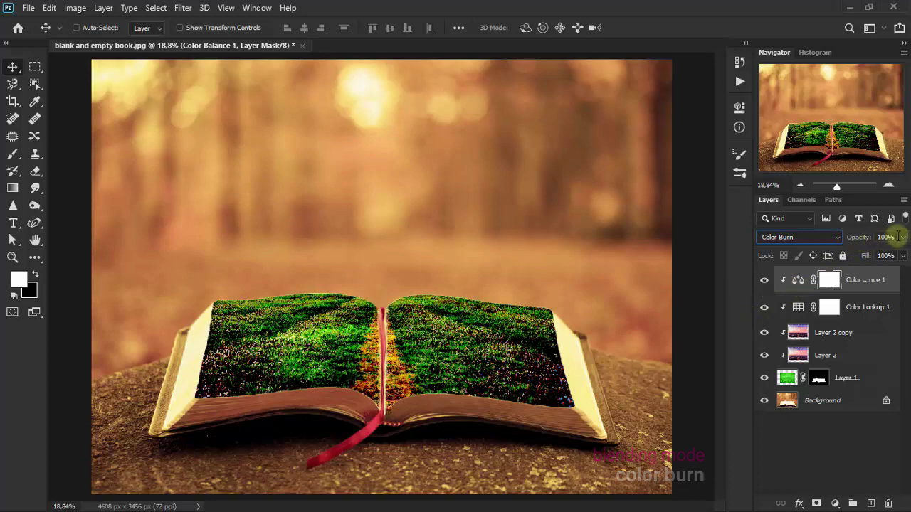
pyautogui.click(902, 237)
pyautogui.moveTo(898, 254); pyautogui.dragTo(882, 249)
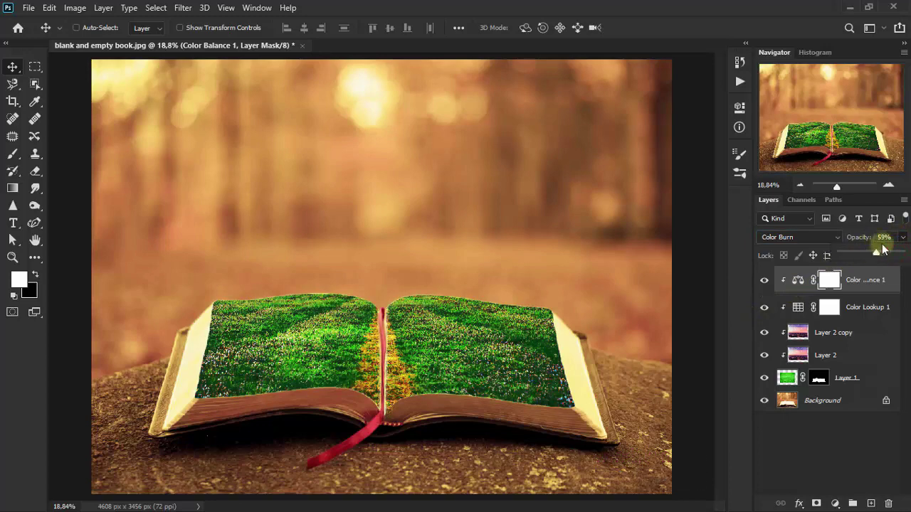
pyautogui.click(884, 237)
pyautogui.write('36')
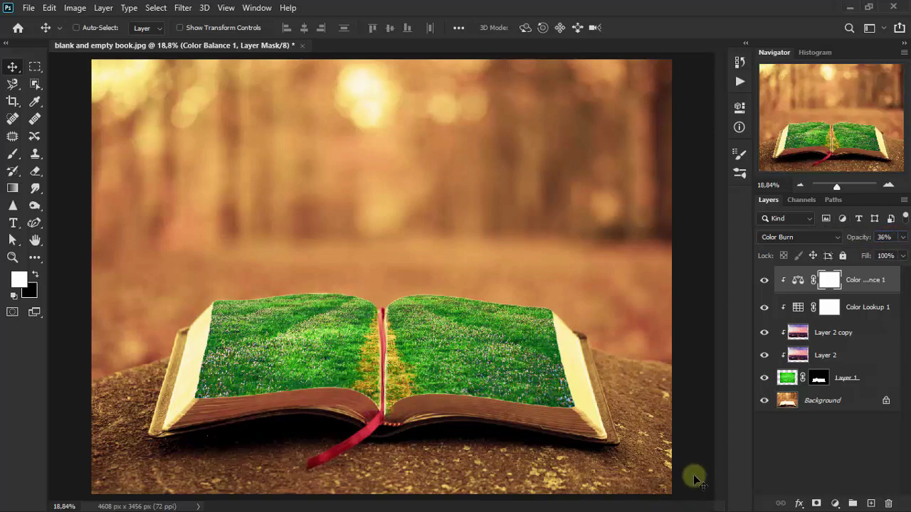
# - Bring the abstract cloud background into the book document as Layer 3 and close the cloud file
pyautogui.click(18, 27)
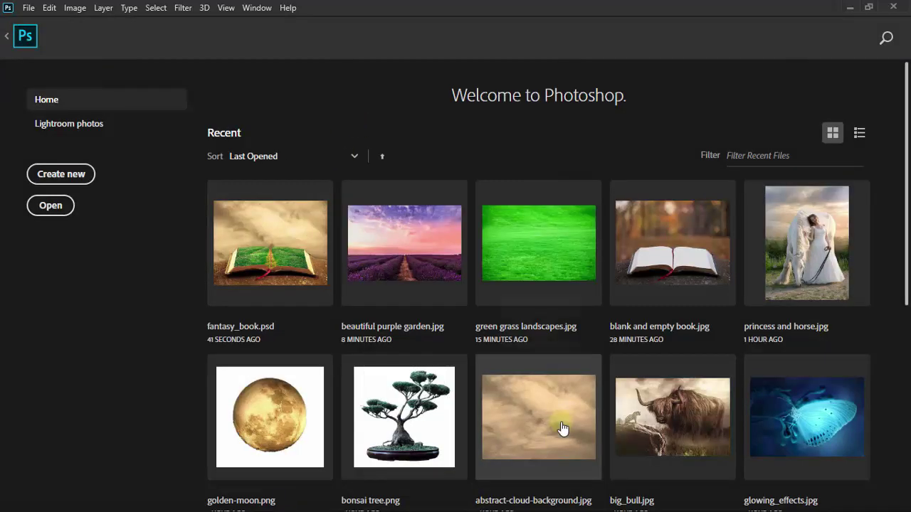
pyautogui.click(562, 426)
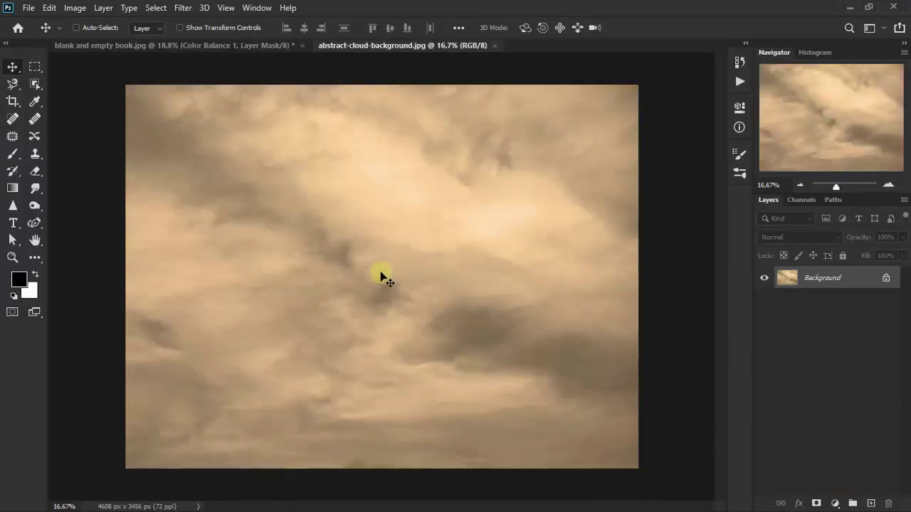
pyautogui.moveTo(382, 276)
pyautogui.mouseDown()
pyautogui.moveTo(264, 67)
pyautogui.moveTo(349, 265)
pyautogui.moveTo(349, 258)
pyautogui.mouseUp()
pyautogui.click(409, 45)
pyautogui.click(441, 46)
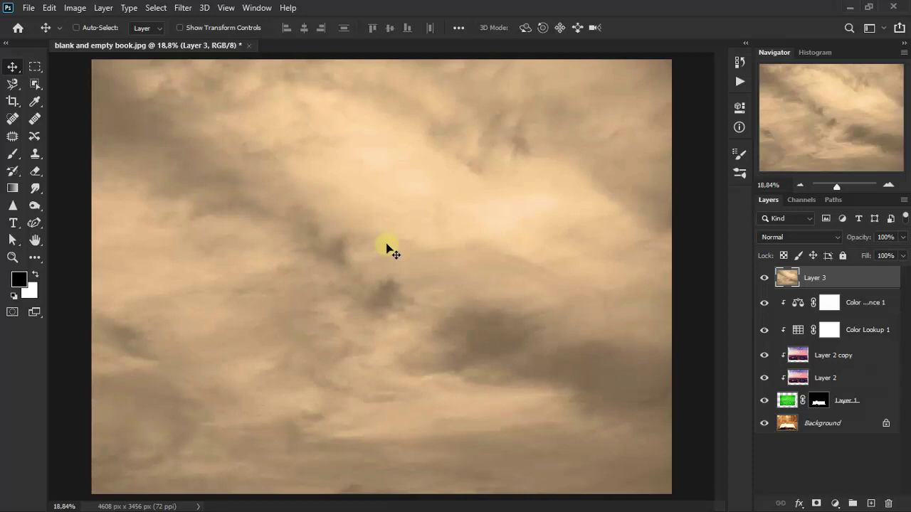
# - Lower the cloud layer's opacity to 53% to reveal the book beneath
pyautogui.click(901, 238)
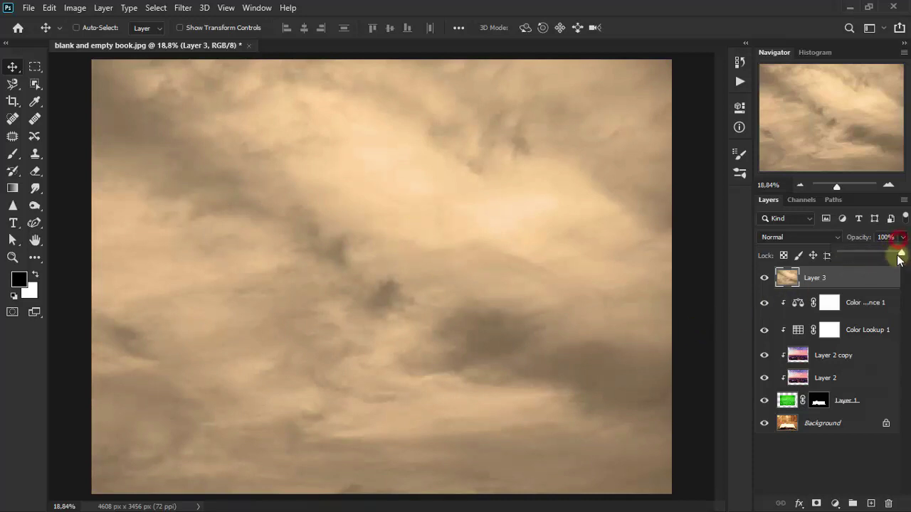
pyautogui.moveTo(900, 254); pyautogui.dragTo(874, 254)
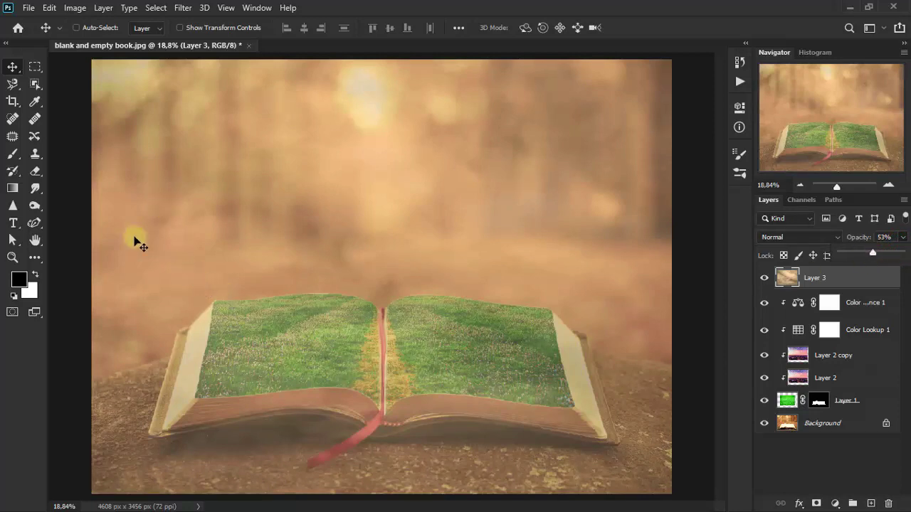
pyautogui.click(37, 225)
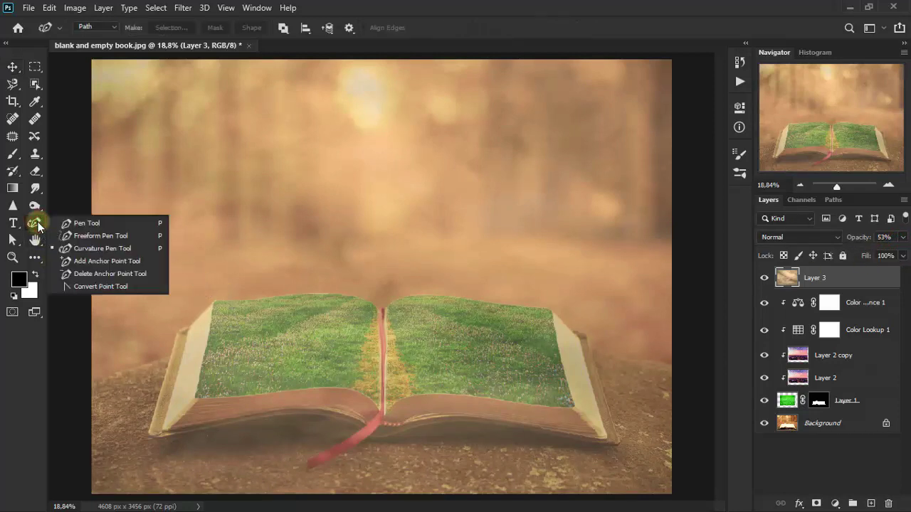
pyautogui.click(131, 222)
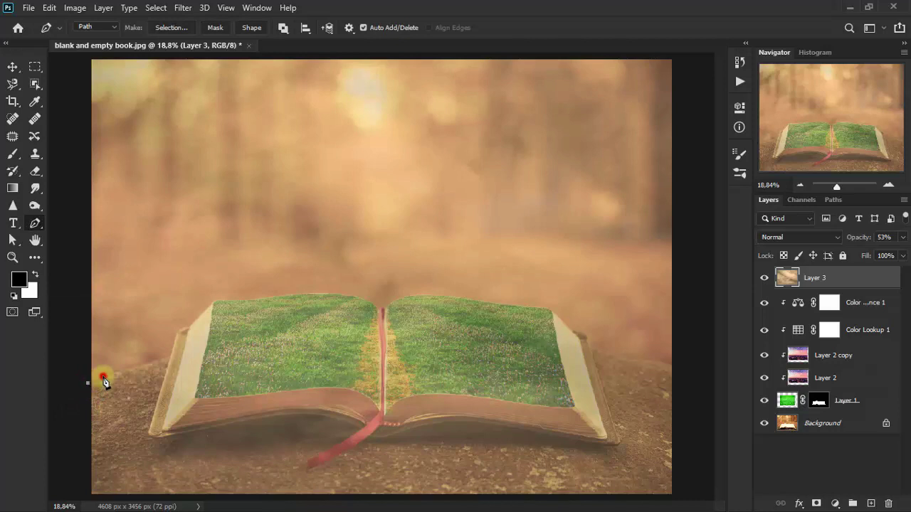
# - Trace a closed pen path along both pages' top edges down to the canvas's bottom corners
pyautogui.moveTo(131, 368)
pyautogui.mouseDown()
pyautogui.moveTo(160, 361)
pyautogui.moveTo(184, 333)
pyautogui.mouseUp()
pyautogui.click(213, 303)
pyautogui.click(250, 299)
pyautogui.click(323, 292)
pyautogui.click(361, 298)
pyautogui.click(377, 305)
pyautogui.click(402, 296)
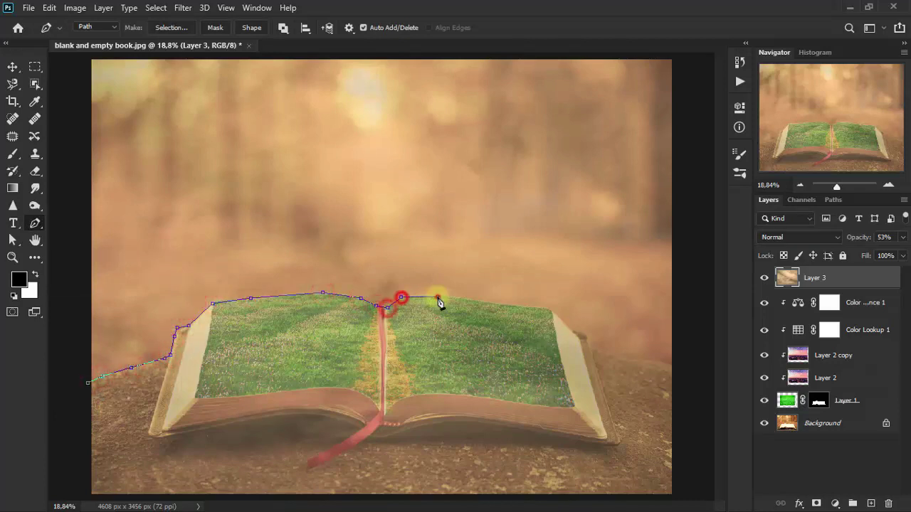
pyautogui.click(437, 297)
pyautogui.click(506, 305)
pyautogui.click(557, 314)
pyautogui.click(585, 335)
pyautogui.click(613, 353)
pyautogui.click(645, 361)
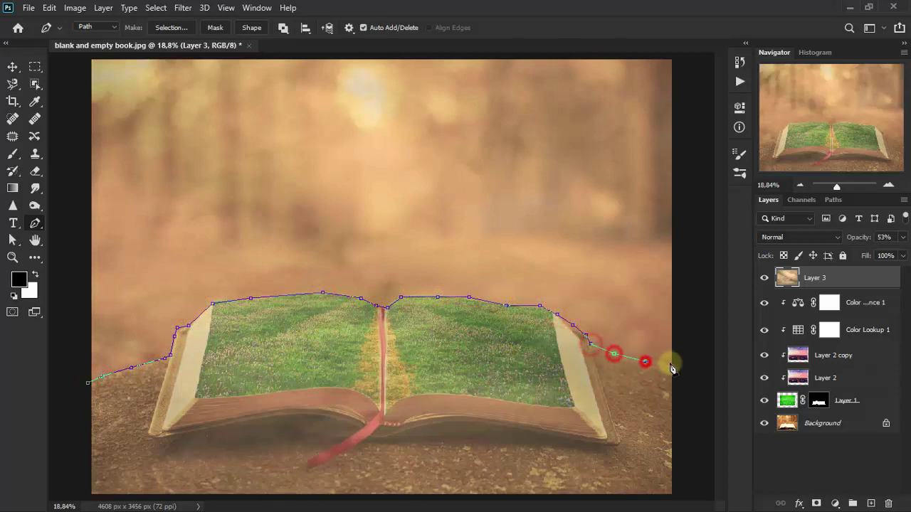
pyautogui.click(670, 363)
pyautogui.click(684, 496)
pyautogui.click(76, 496)
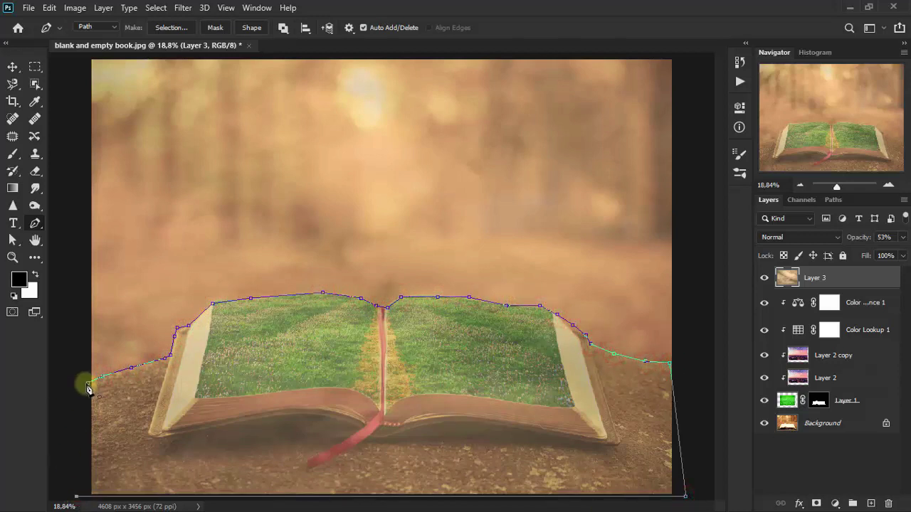
pyautogui.click(89, 383)
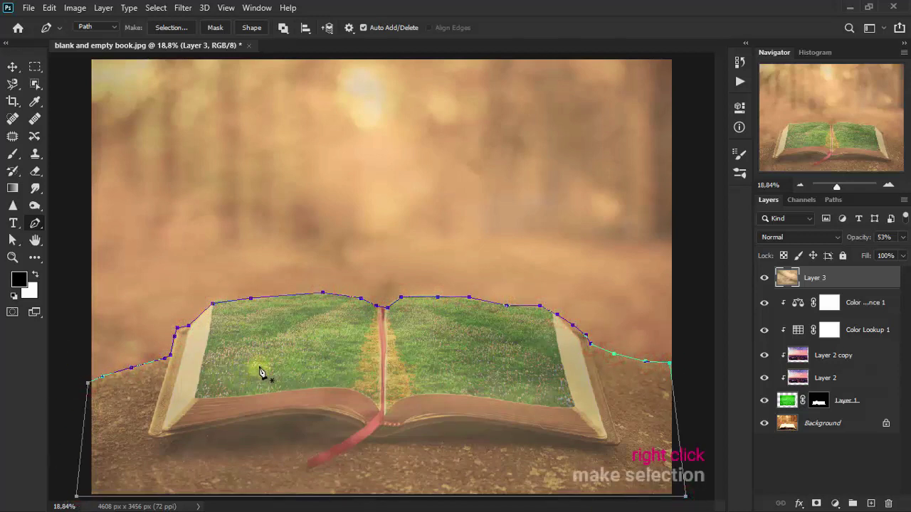
# - Convert the closed path into an active selection
pyautogui.rightClick(262, 367)
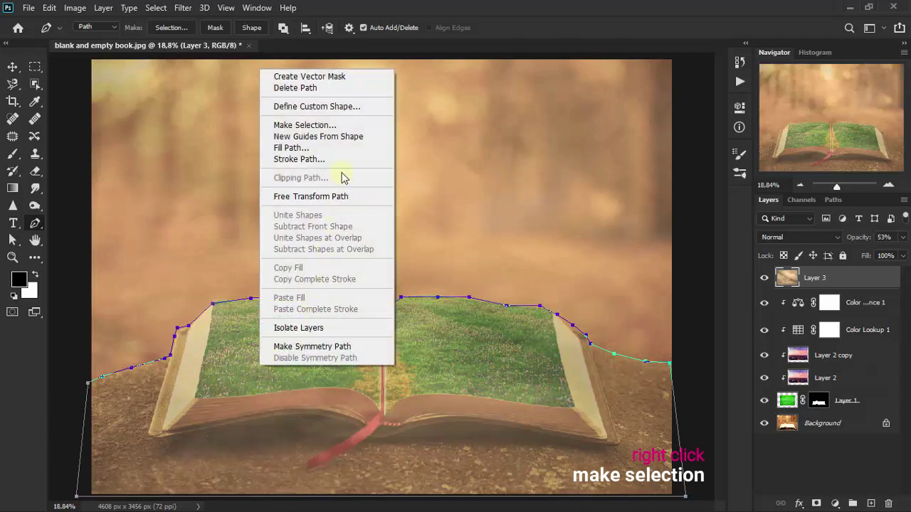
pyautogui.click(359, 124)
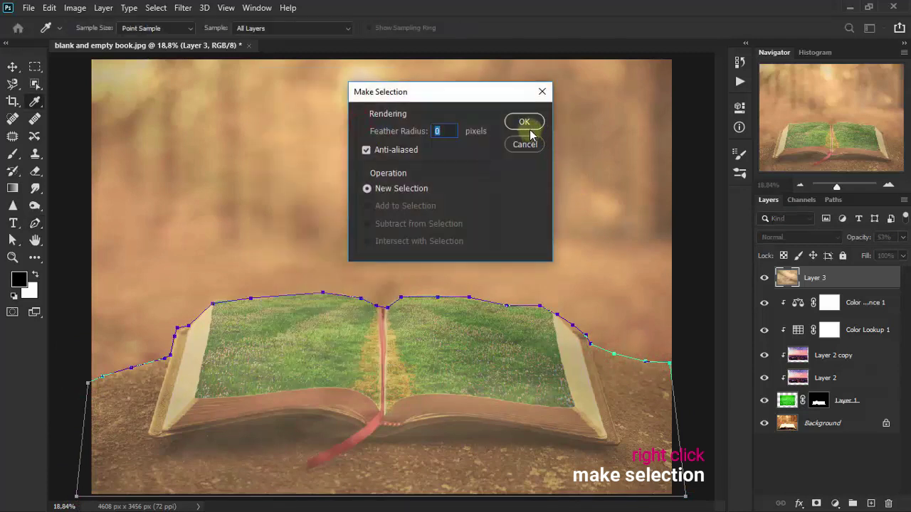
pyautogui.click(525, 123)
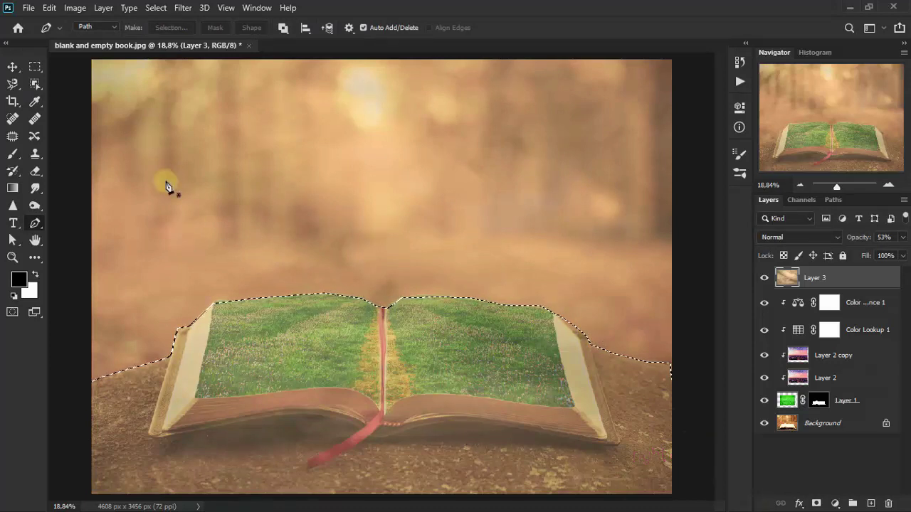
# - Invert the selection, mask Layer 3 to the sky, and restore its opacity to 100%
pyautogui.click(156, 8)
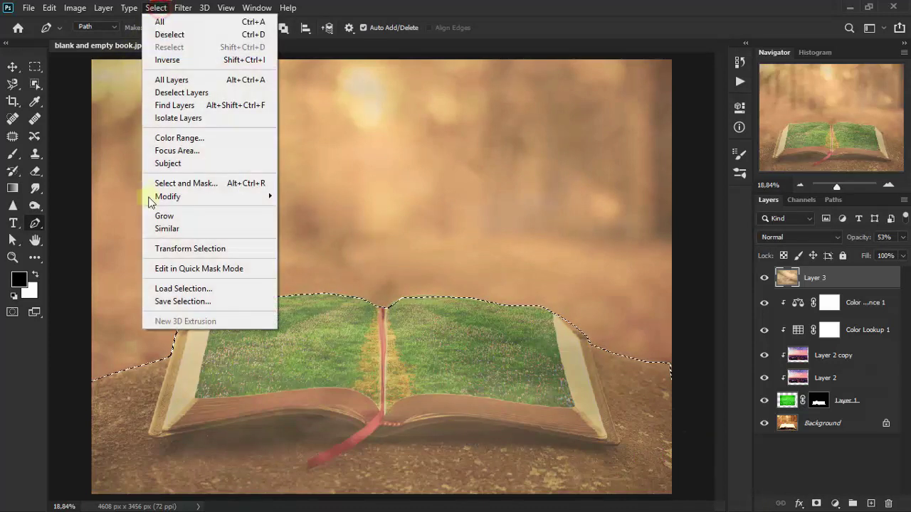
pyautogui.click(234, 63)
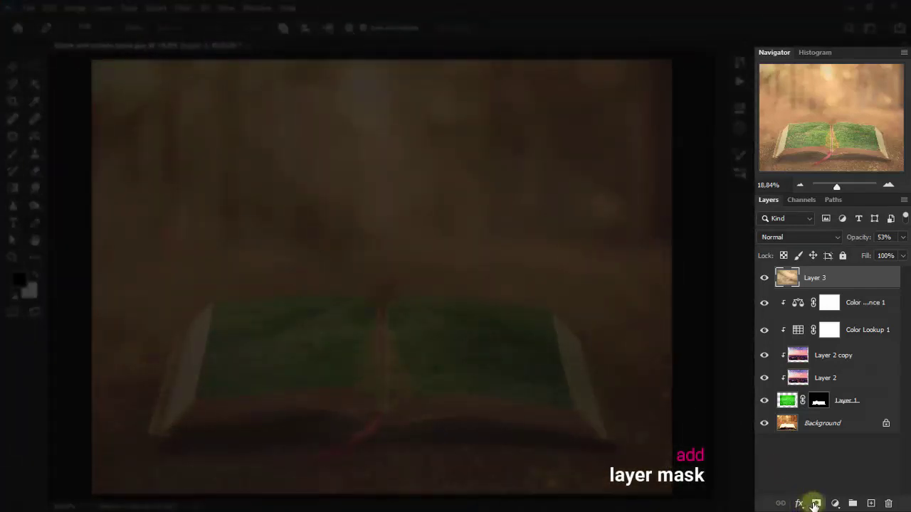
pyautogui.click(816, 504)
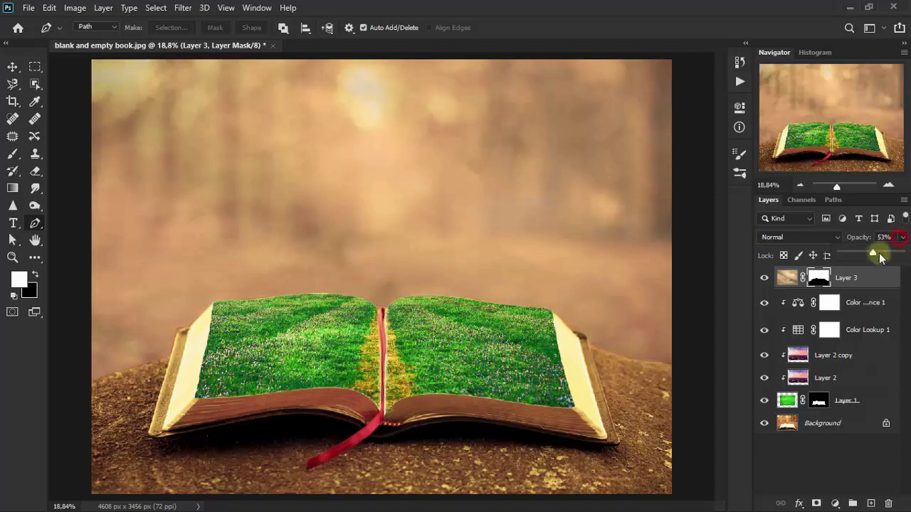
pyautogui.moveTo(872, 255); pyautogui.dragTo(901, 254)
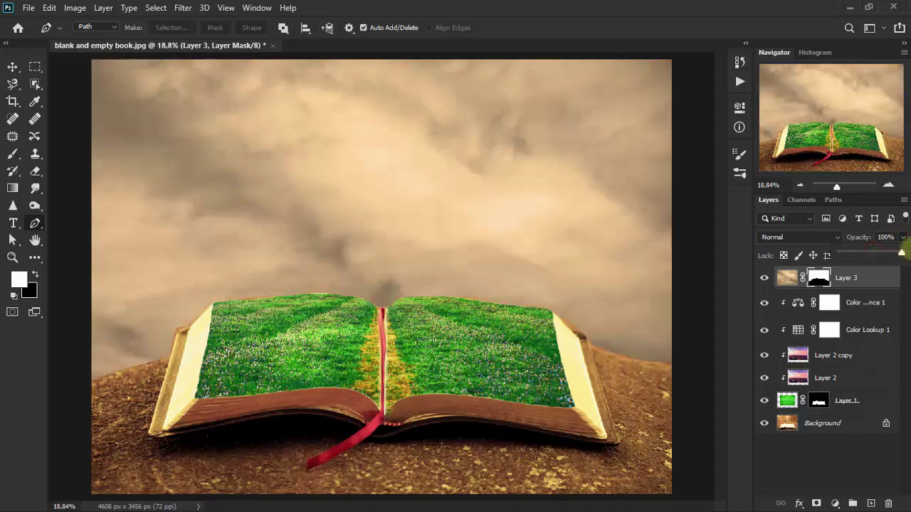
pyautogui.click(13, 67)
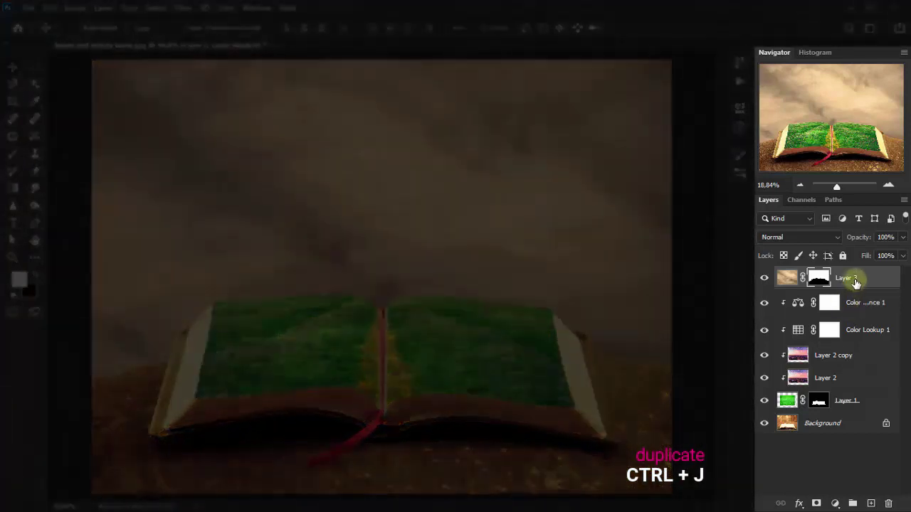
# - Duplicate the masked cloud layer and blend the copy as Overlay at 50%, comparing it on and off
pyautogui.hotkey('ctrl', 'j')
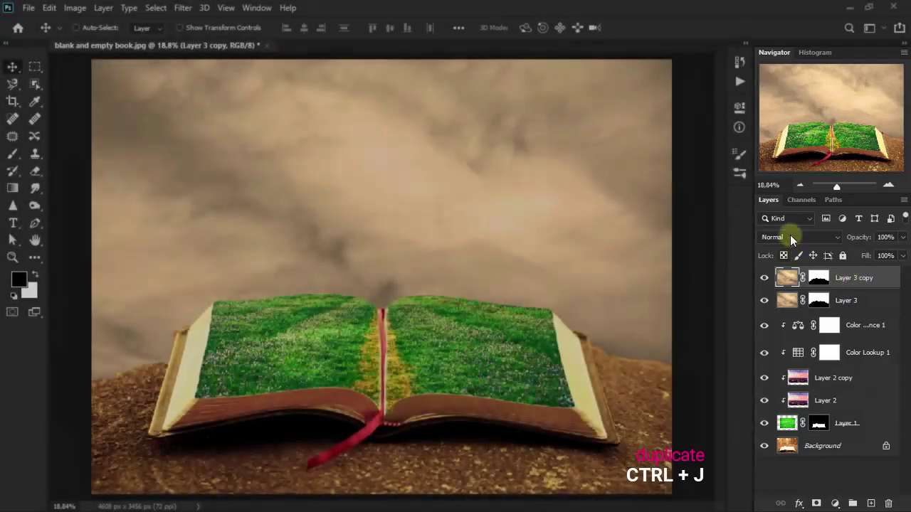
pyautogui.click(790, 237)
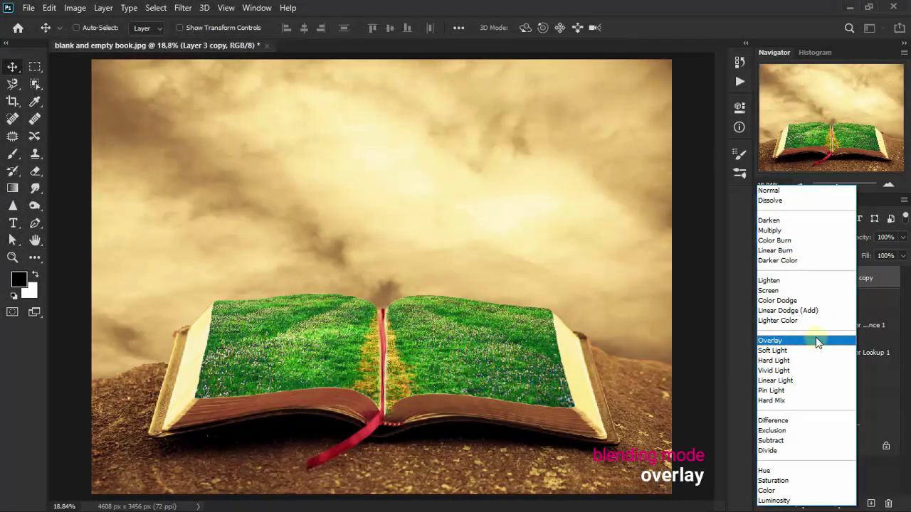
pyautogui.click(817, 343)
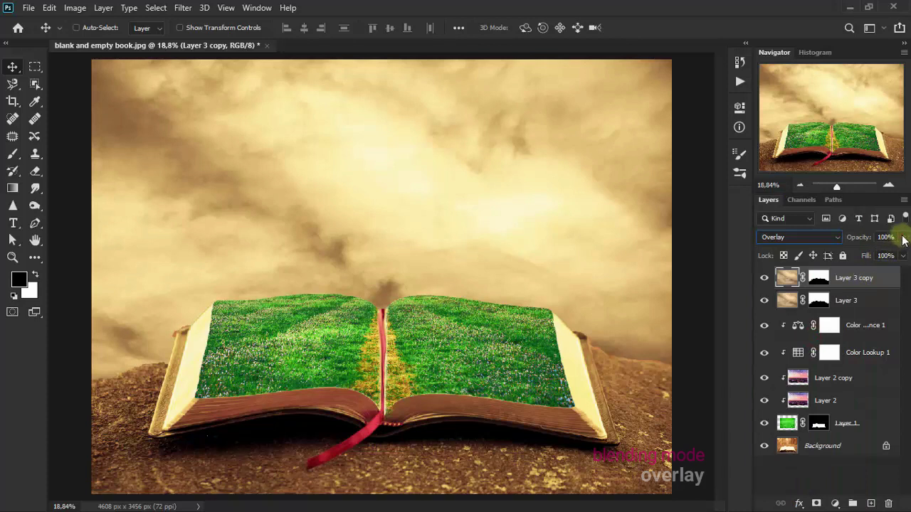
pyautogui.click(901, 238)
pyautogui.moveTo(898, 255); pyautogui.dragTo(883, 255)
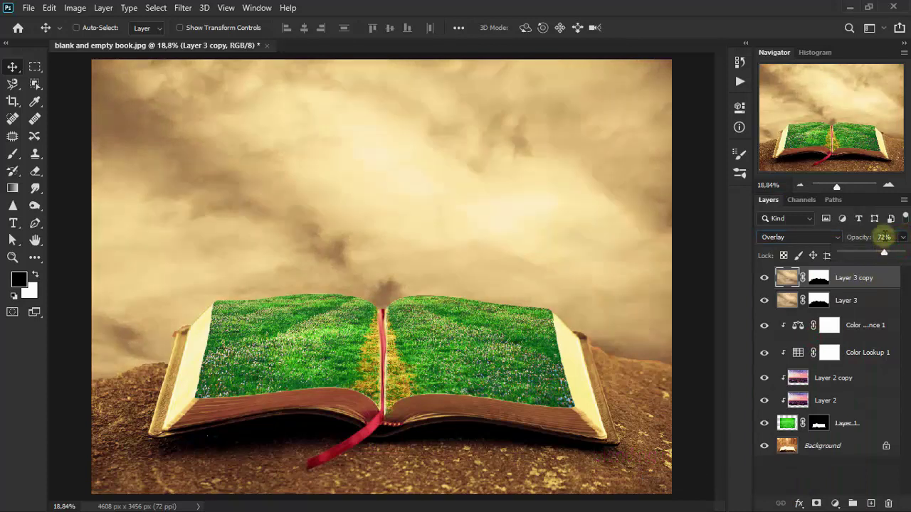
pyautogui.write('50')
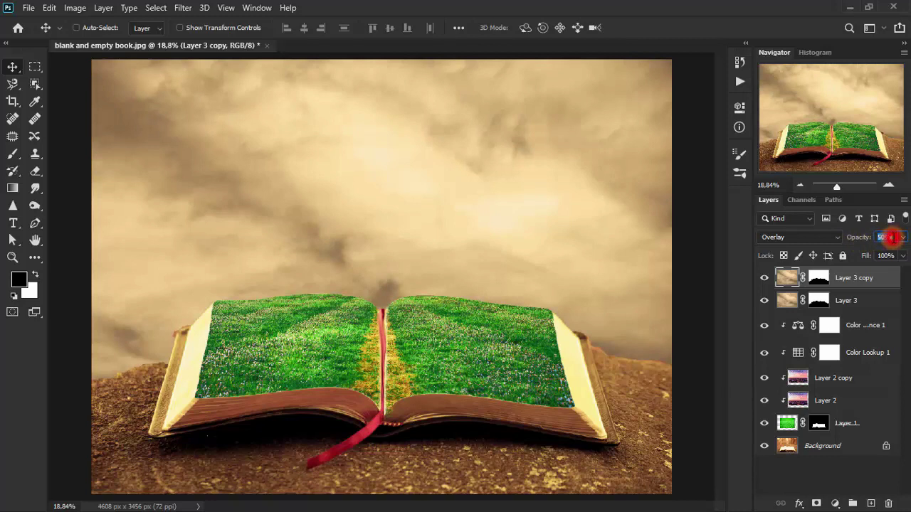
pyautogui.click(764, 278)
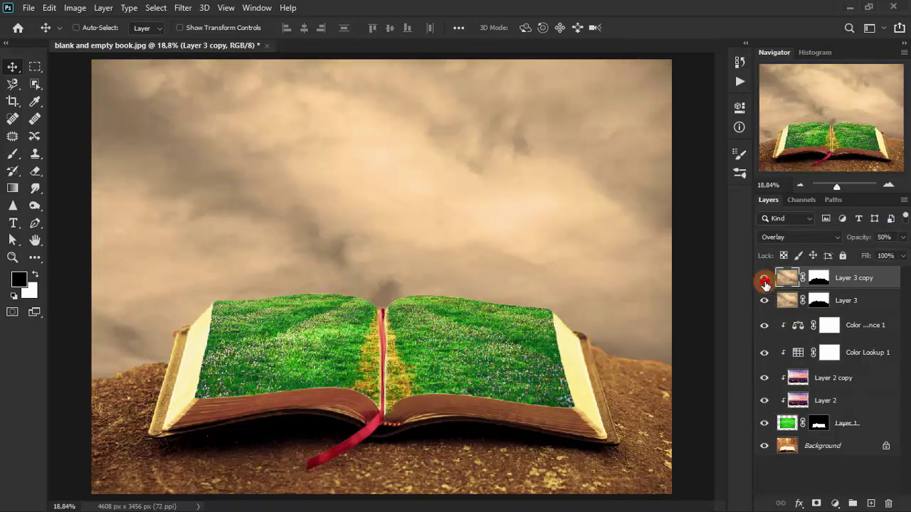
pyautogui.click(764, 278)
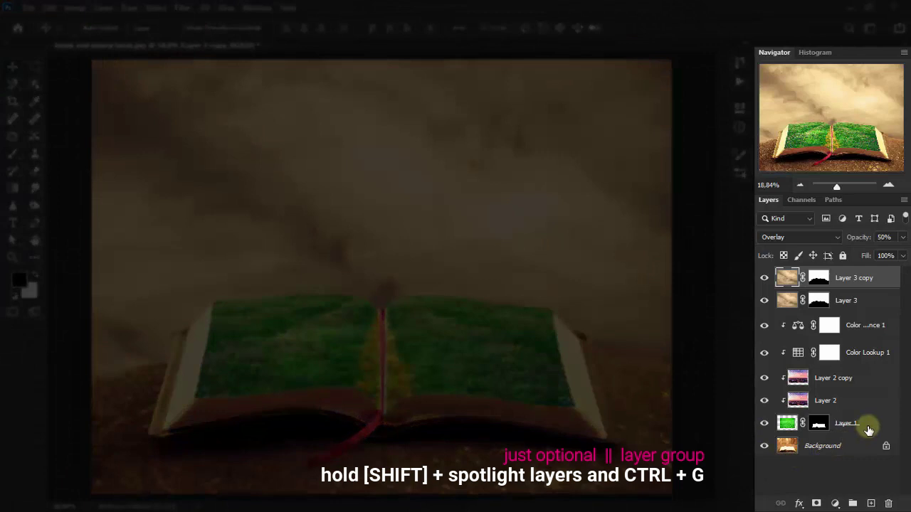
# - Group Layer 1 through Layer 3 copy as 'book effects' and toggle the group to compare
pyautogui.keyDown('shift'); pyautogui.click(868, 429); pyautogui.keyUp('shift')
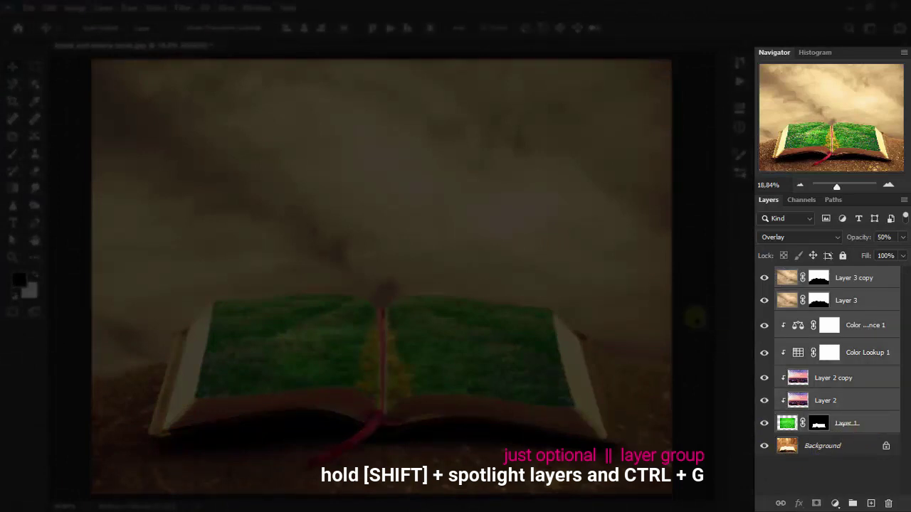
pyautogui.hotkey('ctrl', 'g')
pyautogui.write('book effects')
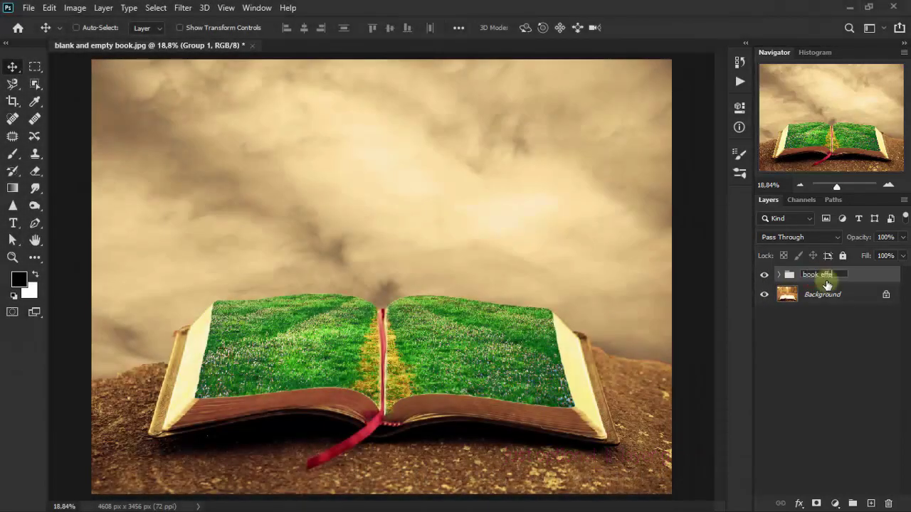
pyautogui.press('Return')
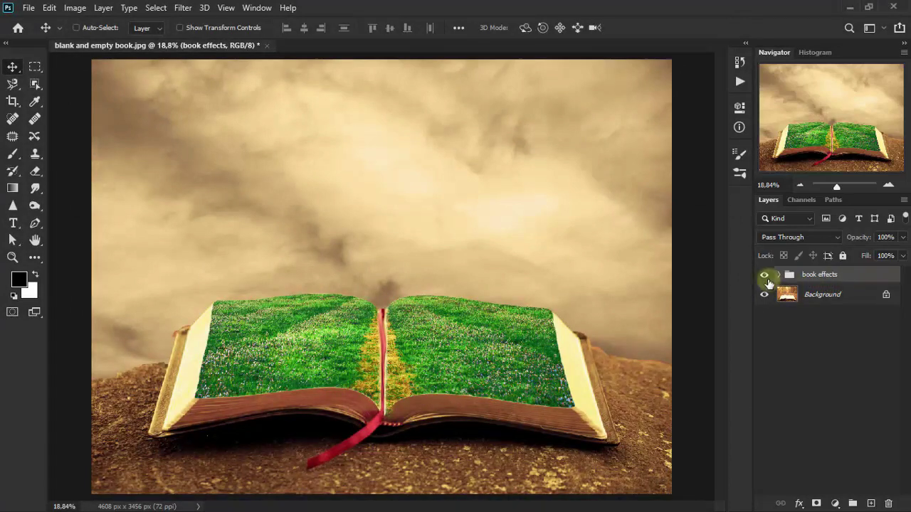
pyautogui.click(767, 274)
pyautogui.click(766, 275)
pyautogui.click(766, 275)
pyautogui.click(766, 275)
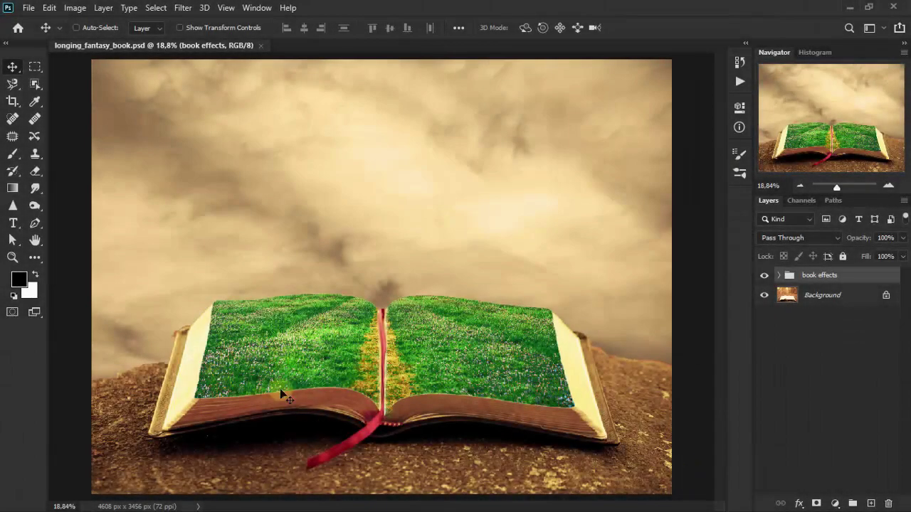
# - Bring the bonsai tree image into the book document as Layer 4, close its file, and flip it horizontally
pyautogui.click(19, 28)
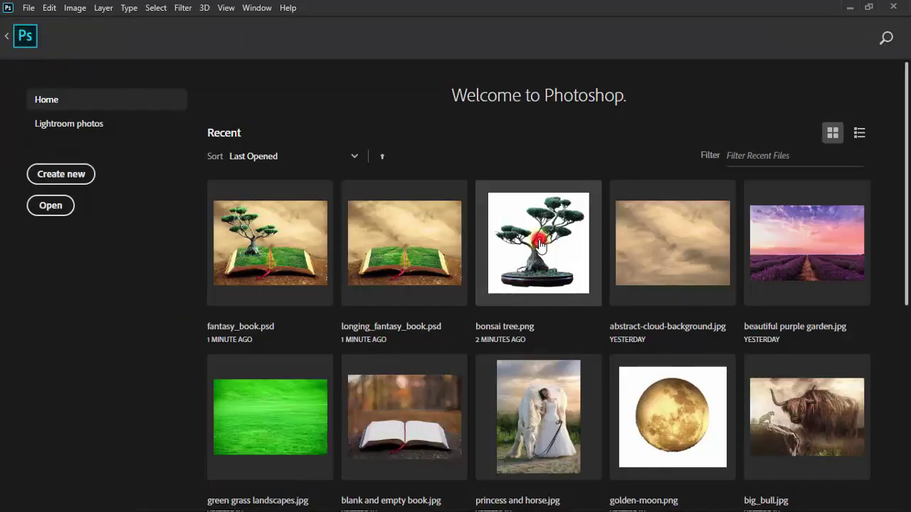
pyautogui.click(541, 244)
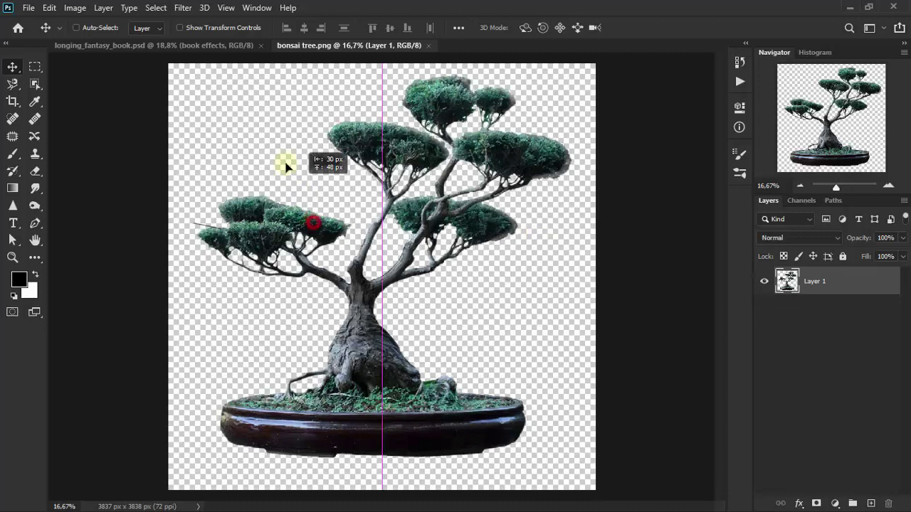
pyautogui.moveTo(315, 226)
pyautogui.mouseDown()
pyautogui.moveTo(231, 48)
pyautogui.moveTo(304, 256)
pyautogui.mouseUp()
pyautogui.click(339, 46)
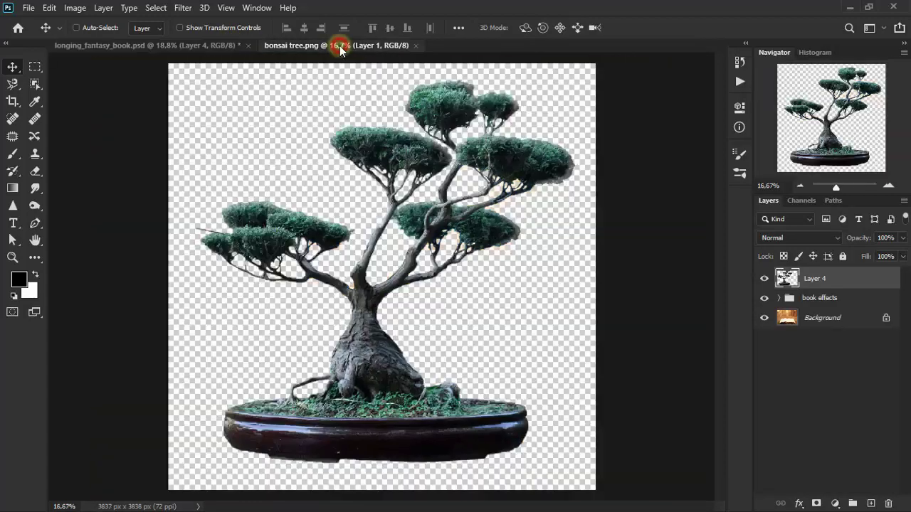
pyautogui.click(414, 46)
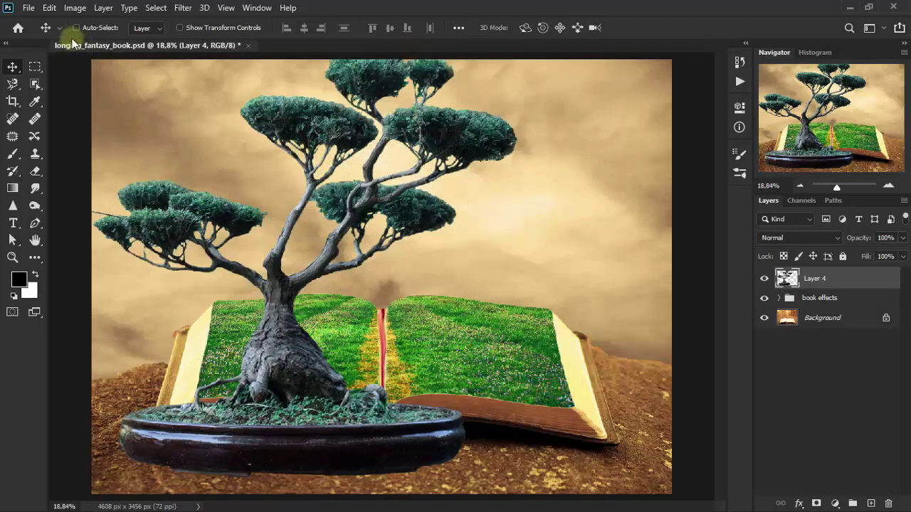
pyautogui.click(51, 8)
pyautogui.moveTo(91, 312)
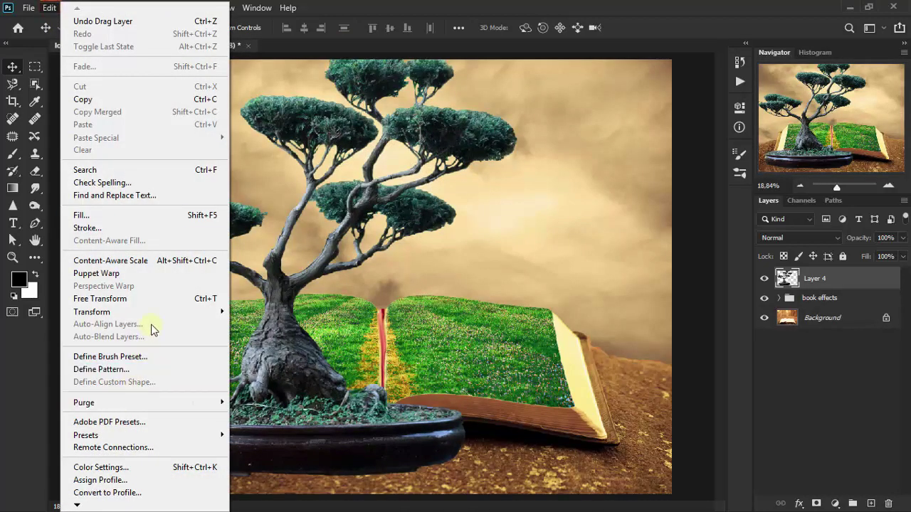
pyautogui.click(270, 299)
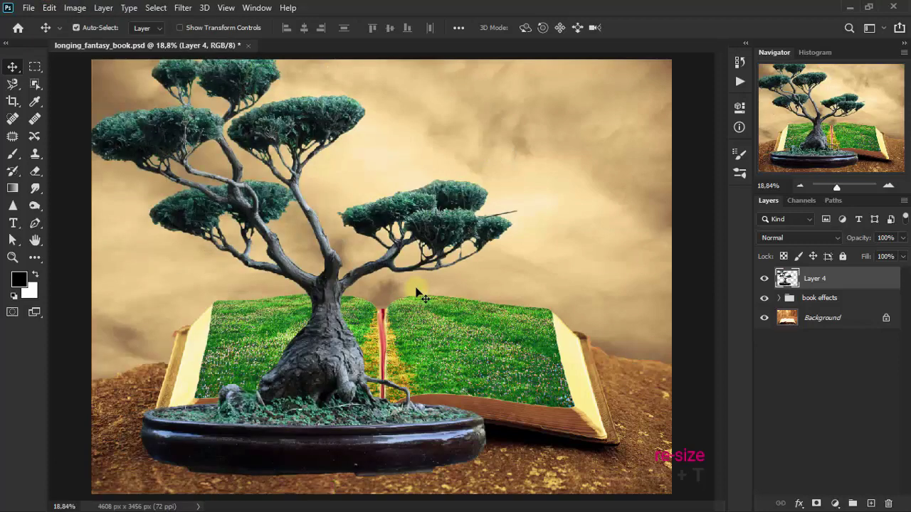
# - Scale the bonsai to about 68% and set its pot on the book's left grass page
pyautogui.hotkey('ctrl', 't')
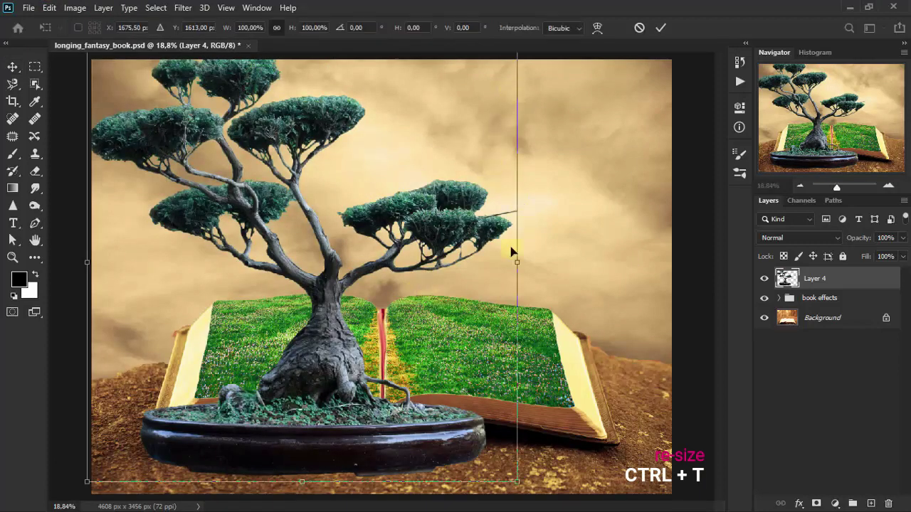
pyautogui.moveTo(515, 261); pyautogui.dragTo(372, 278)
pyautogui.moveTo(250, 287); pyautogui.dragTo(292, 255)
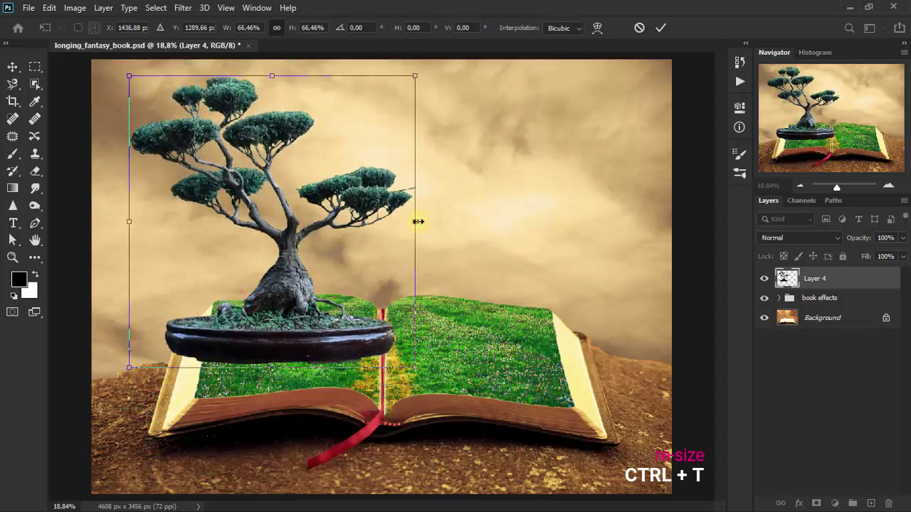
pyautogui.moveTo(417, 219); pyautogui.dragTo(410, 225)
pyautogui.moveTo(285, 242); pyautogui.dragTo(258, 258)
pyautogui.moveTo(378, 207); pyautogui.dragTo(407, 199)
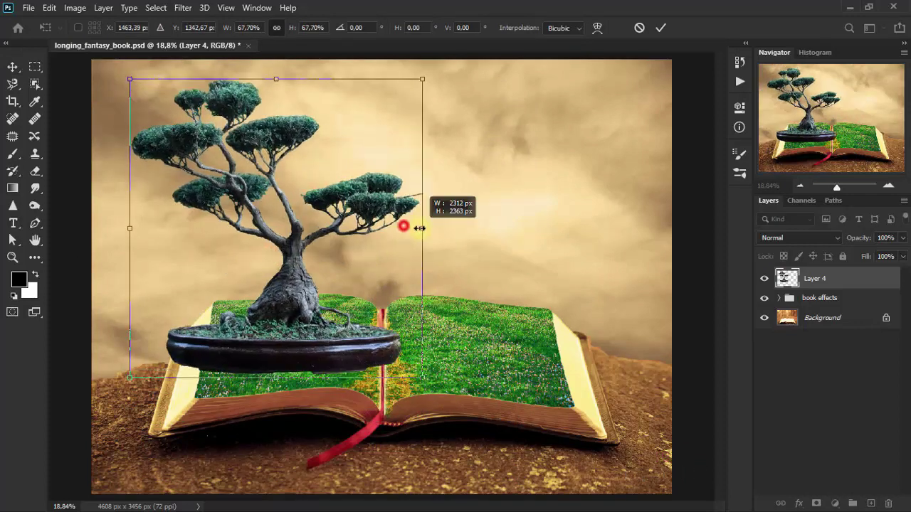
pyautogui.moveTo(316, 226); pyautogui.dragTo(325, 244)
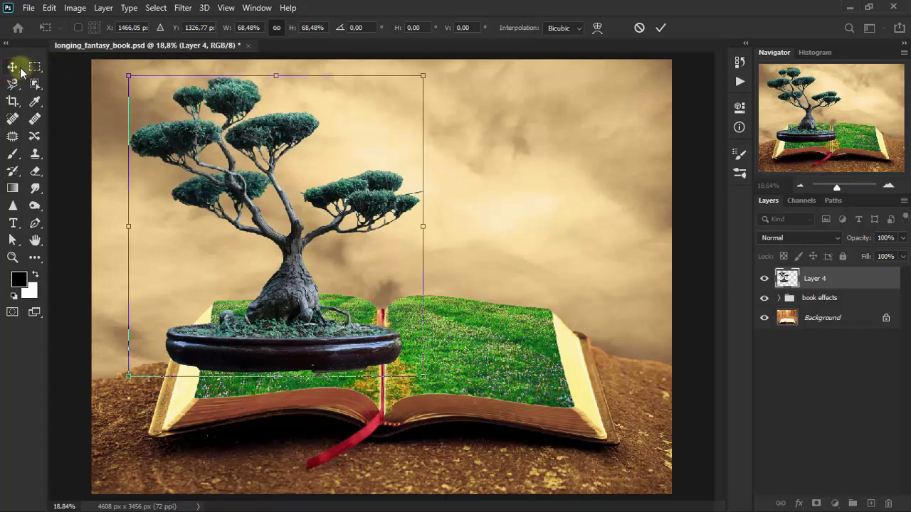
pyautogui.click(661, 29)
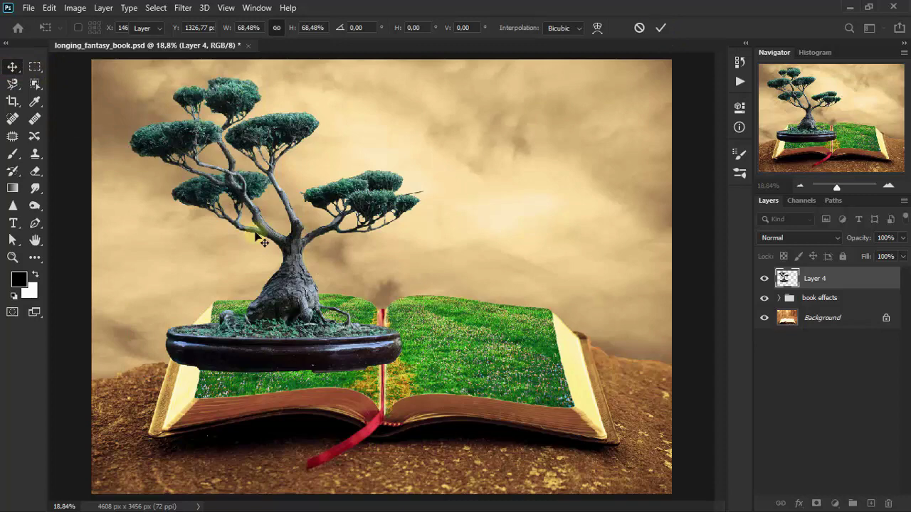
pyautogui.moveTo(299, 255); pyautogui.dragTo(283, 257)
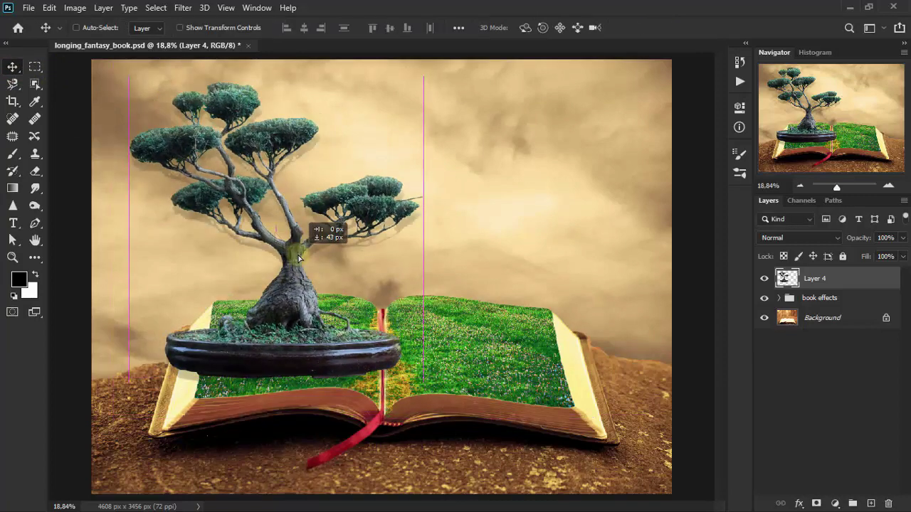
pyautogui.moveTo(283, 257); pyautogui.dragTo(287, 243)
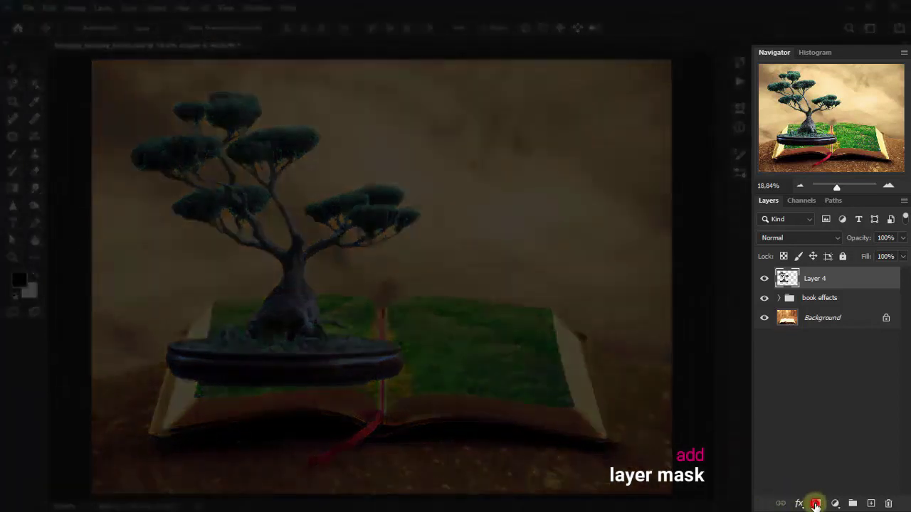
# - Add a layer mask to Layer 4 and erase the left end of the bonsai's pot
pyautogui.click(816, 504)
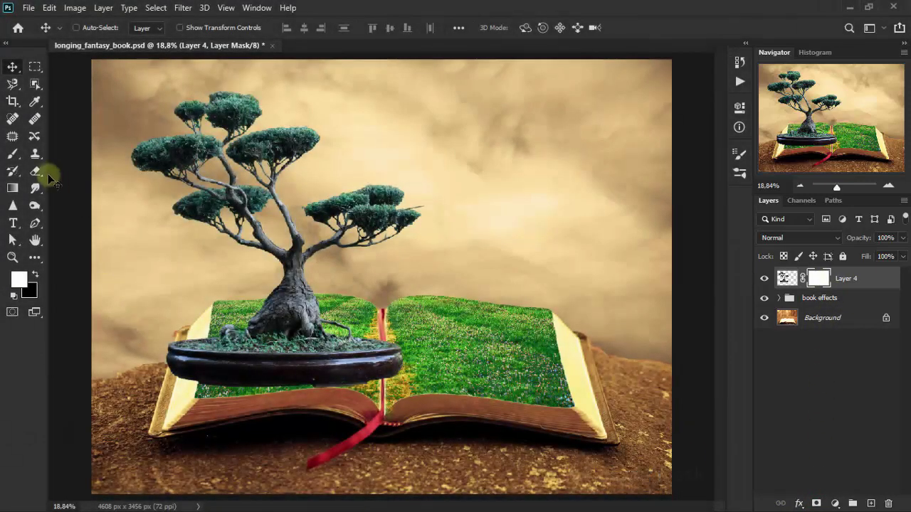
pyautogui.click(34, 173)
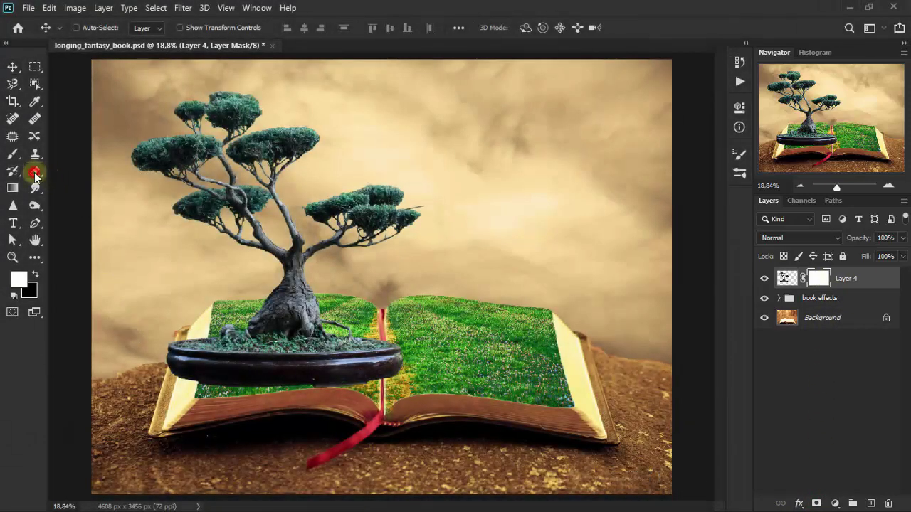
pyautogui.click(100, 171)
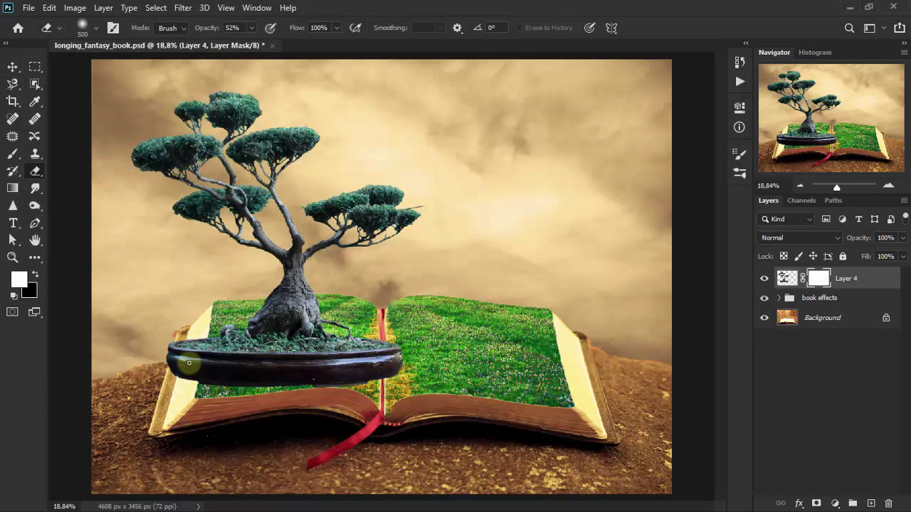
pyautogui.moveTo(189, 363)
pyautogui.mouseDown()
pyautogui.moveTo(174, 361)
pyautogui.moveTo(252, 387)
pyautogui.mouseUp()
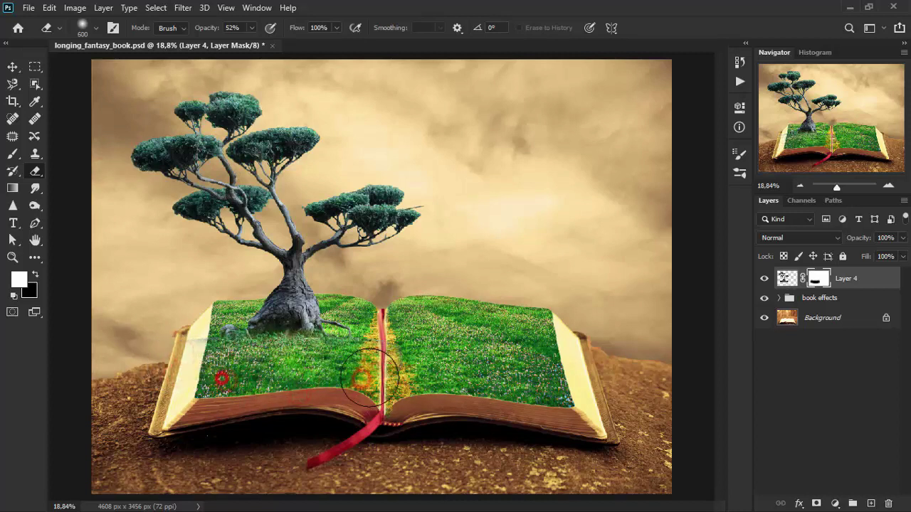
# - With a smaller brush, blend the tree base into the grass by painting the mask
pyautogui.press('[')
pyautogui.press('[')
pyautogui.press('[')
pyautogui.click(35, 274)
pyautogui.moveTo(228, 334)
pyautogui.mouseDown()
pyautogui.moveTo(331, 341)
pyautogui.moveTo(221, 333)
pyautogui.moveTo(313, 326)
pyautogui.mouseUp()
pyautogui.click(35, 274)
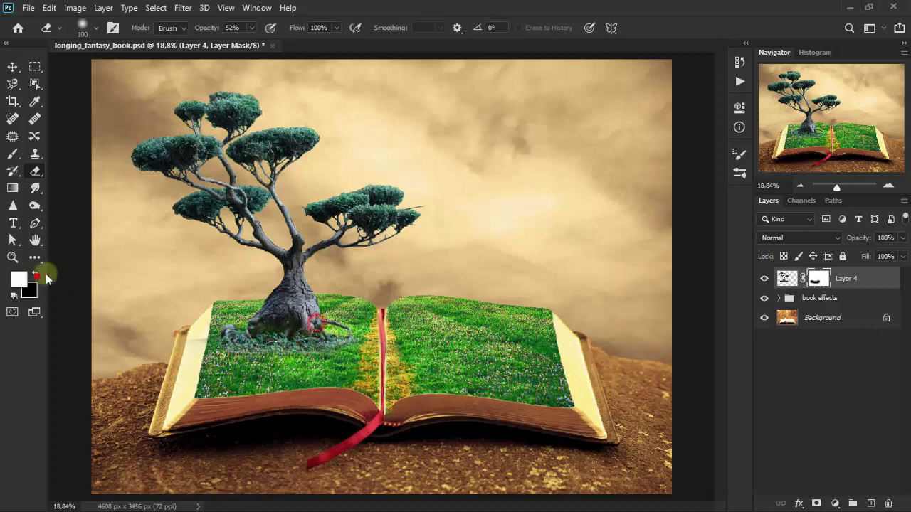
pyautogui.moveTo(251, 27); pyautogui.dragTo(244, 37)
pyautogui.moveTo(260, 359)
pyautogui.mouseDown()
pyautogui.moveTo(330, 356)
pyautogui.moveTo(293, 354)
pyautogui.mouseUp()
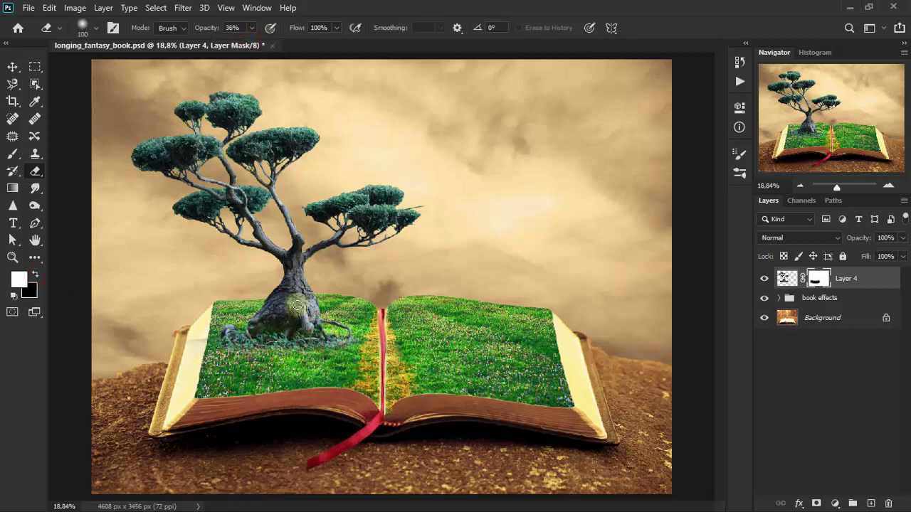
pyautogui.click(20, 68)
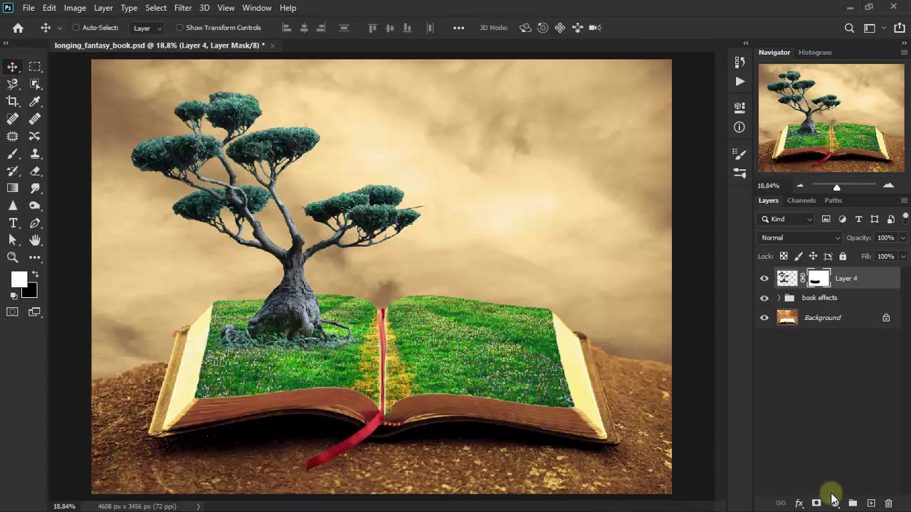
# - Add a Color Lookup adjustment clipped to the bonsai using Crisp_Winter.look
pyautogui.click(834, 502)
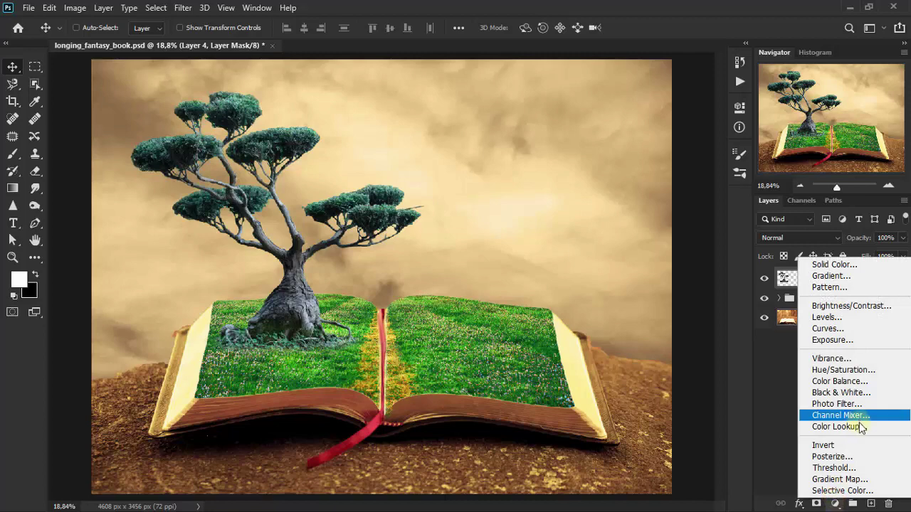
pyautogui.click(885, 427)
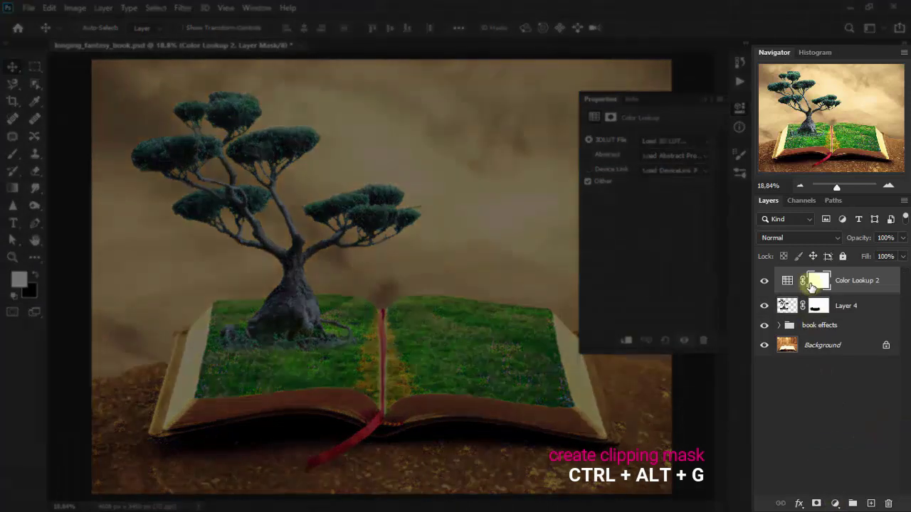
pyautogui.hotkey('ctrl', 'alt', 'g')
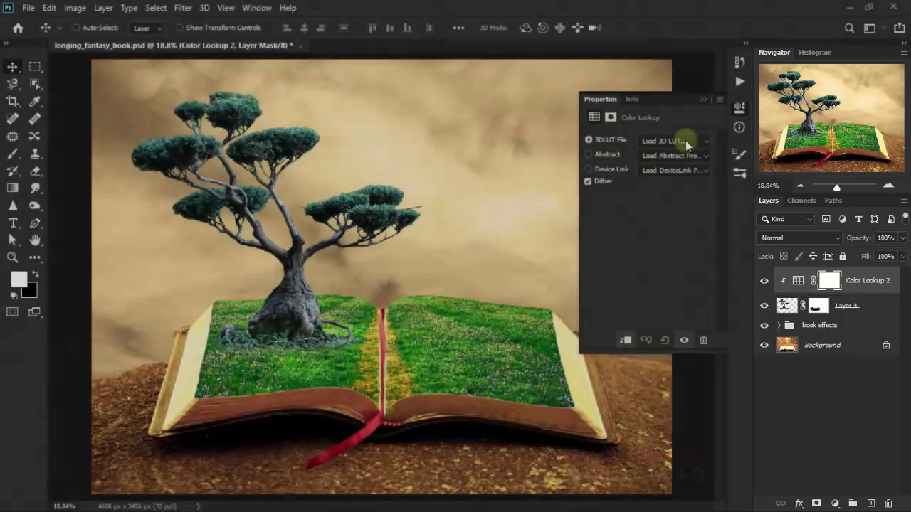
pyautogui.click(685, 140)
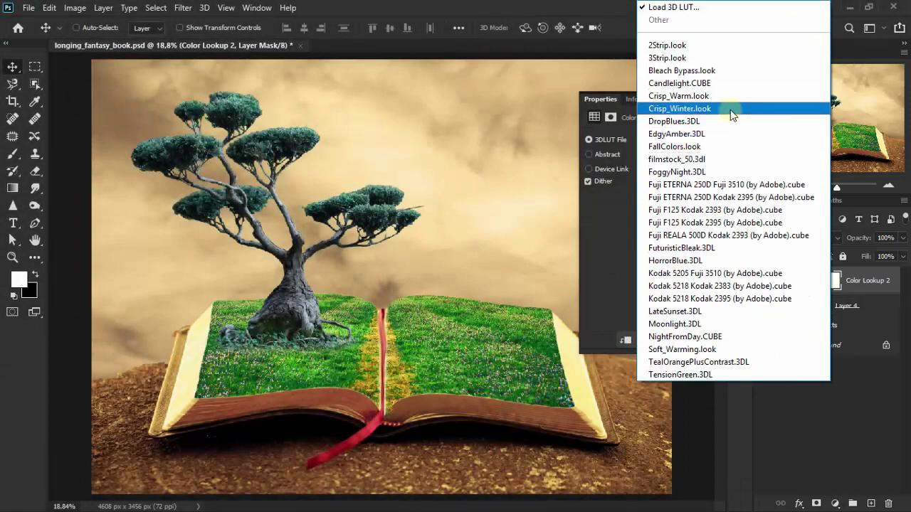
pyautogui.click(730, 109)
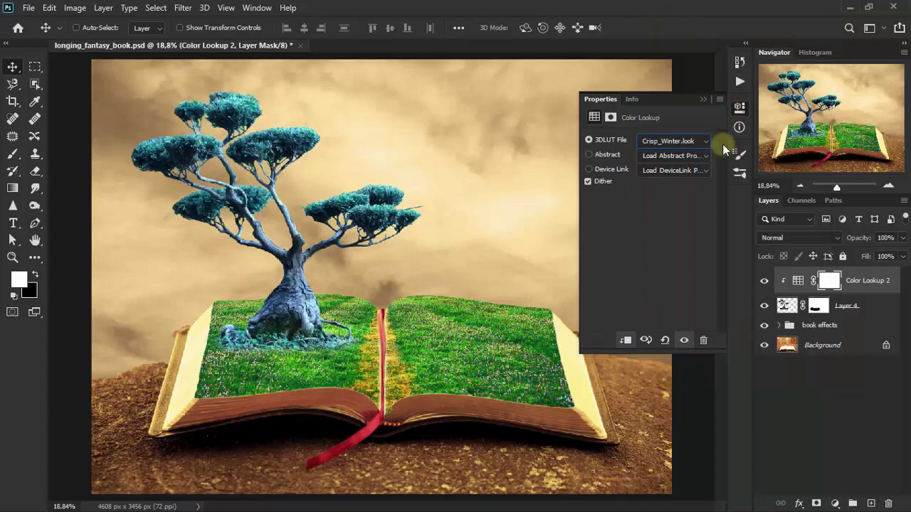
pyautogui.click(703, 100)
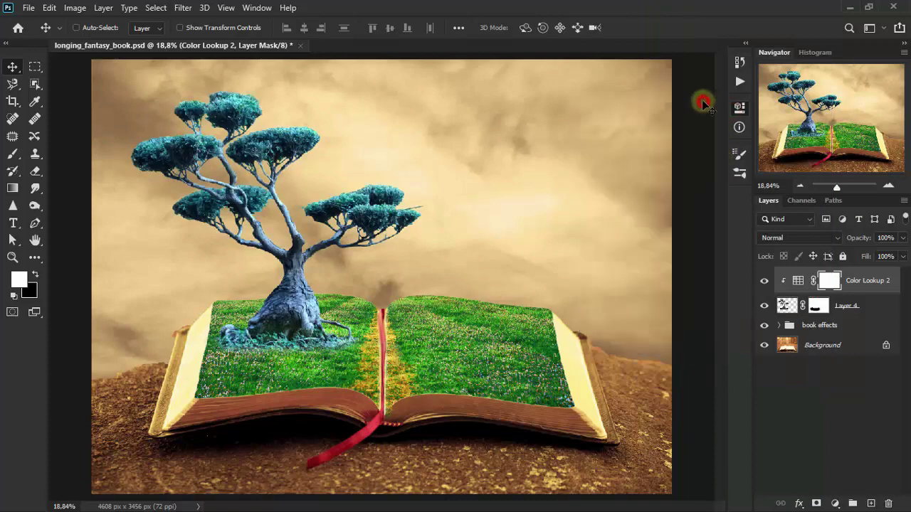
# - Set the Color Lookup 2 blend mode to Luminosity and compare it on and off
pyautogui.click(783, 239)
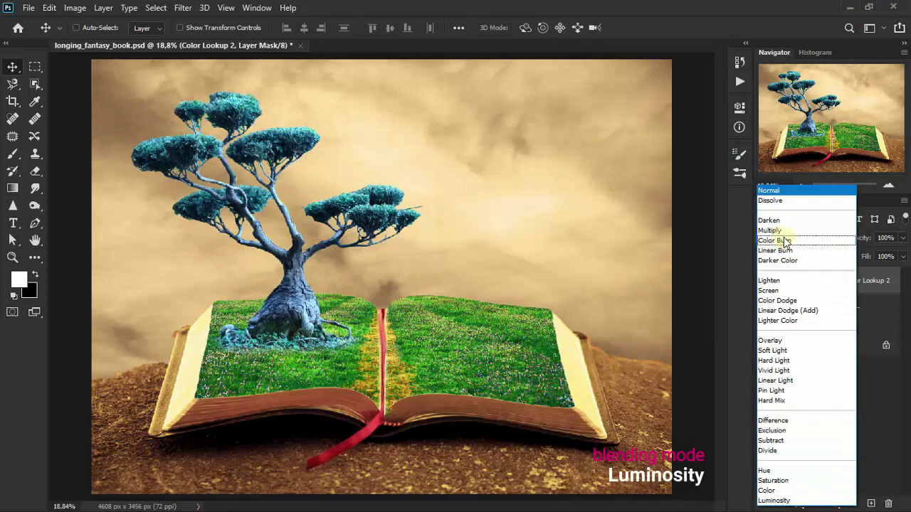
pyautogui.click(769, 501)
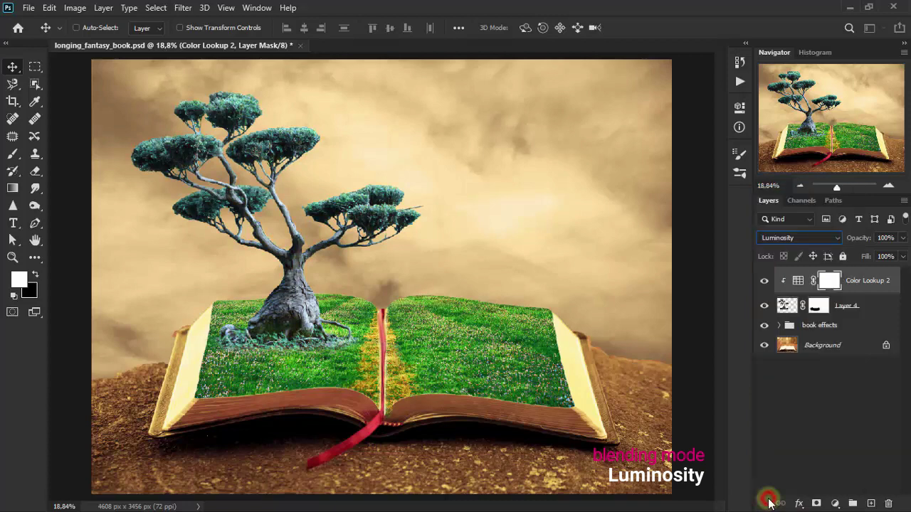
pyautogui.click(765, 282)
pyautogui.click(764, 281)
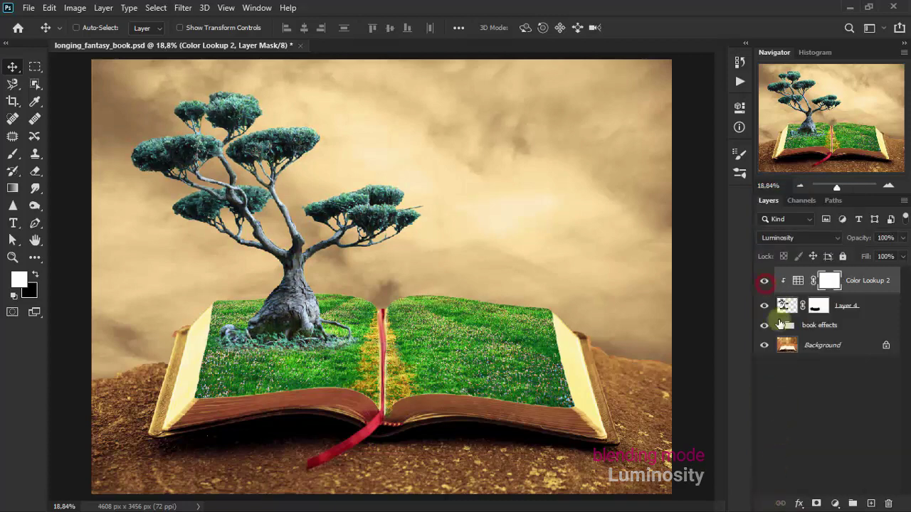
# - Erase the Color Lookup 2 mask around the bonsai's trunk base where it meets the grass
pyautogui.rightClick(39, 171)
pyautogui.click(125, 170)
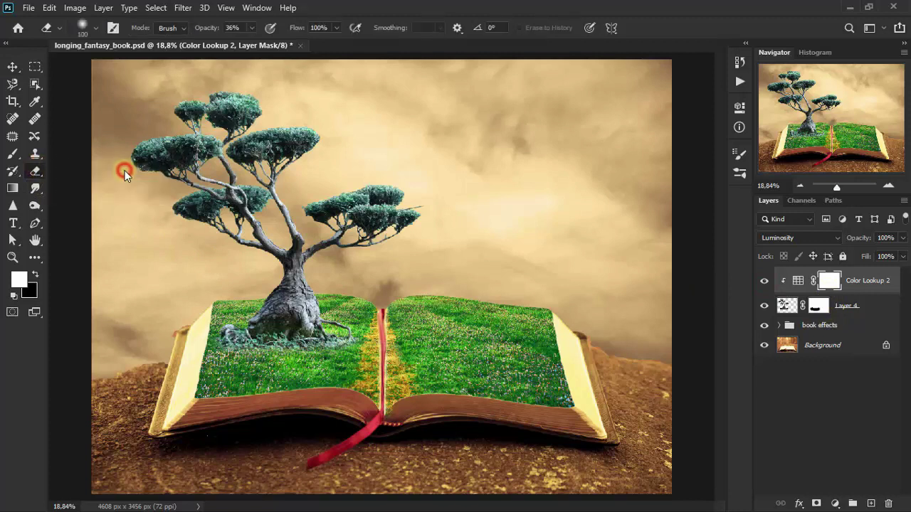
pyautogui.moveTo(342, 344); pyautogui.dragTo(316, 342)
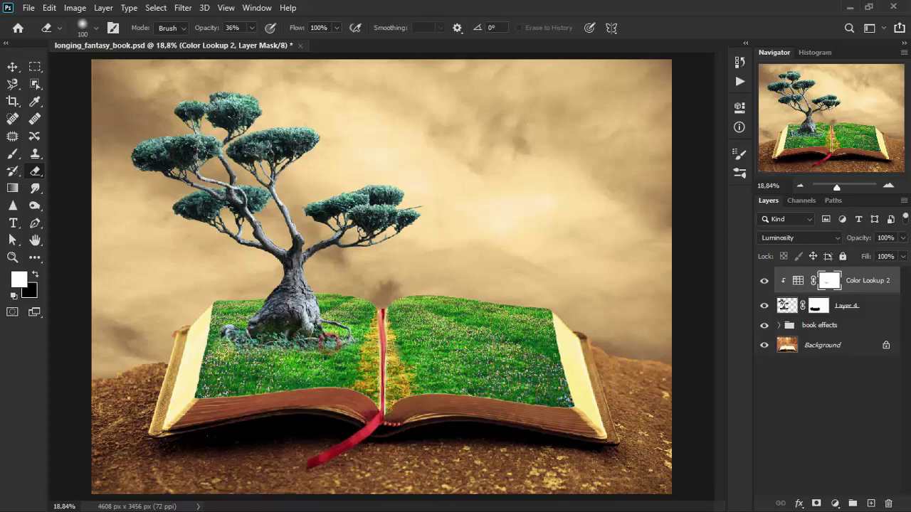
pyautogui.moveTo(317, 342)
pyautogui.mouseDown()
pyautogui.moveTo(301, 329)
pyautogui.moveTo(295, 352)
pyautogui.moveTo(274, 355)
pyautogui.mouseUp()
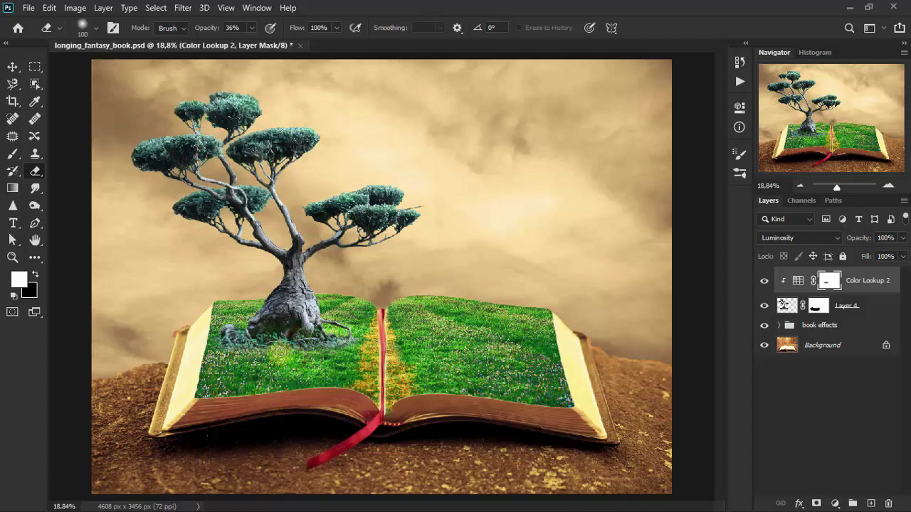
pyautogui.click(13, 66)
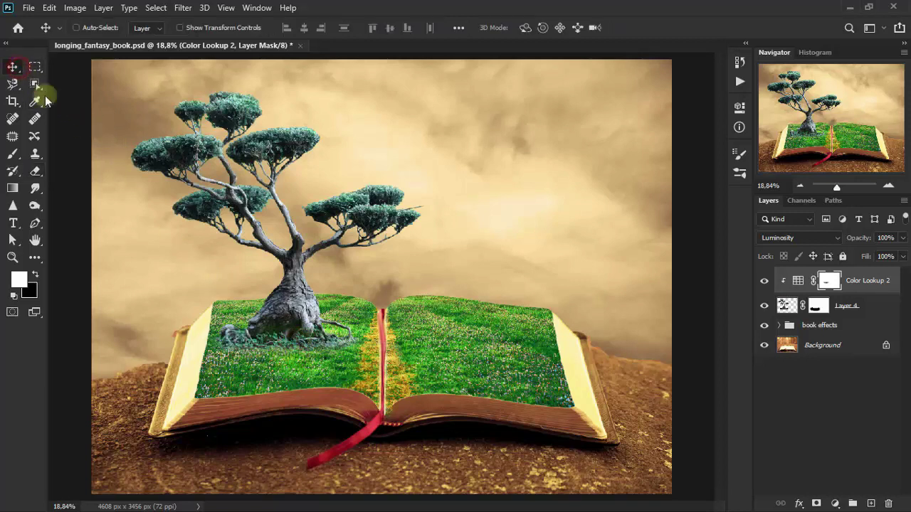
# - Add a clipped Brightness/Contrast layer with Brightness 15 and Contrast 23
pyautogui.click(836, 504)
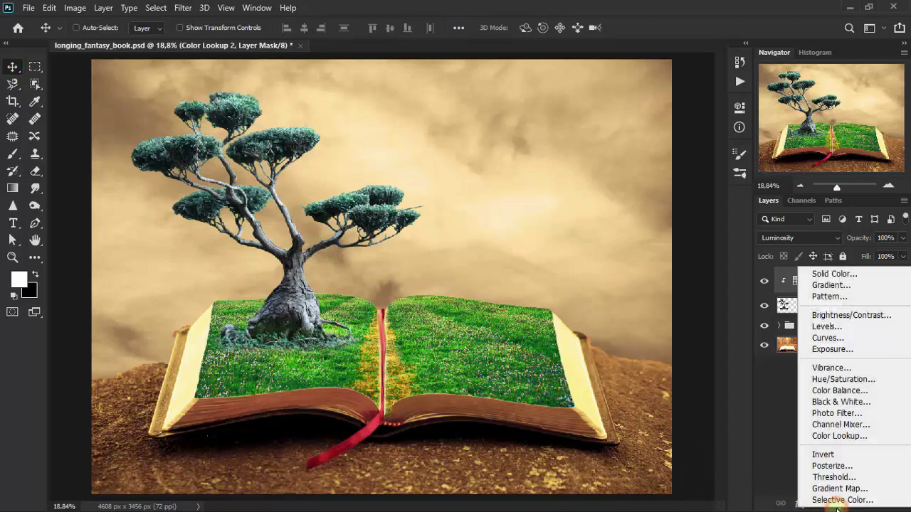
pyautogui.click(867, 322)
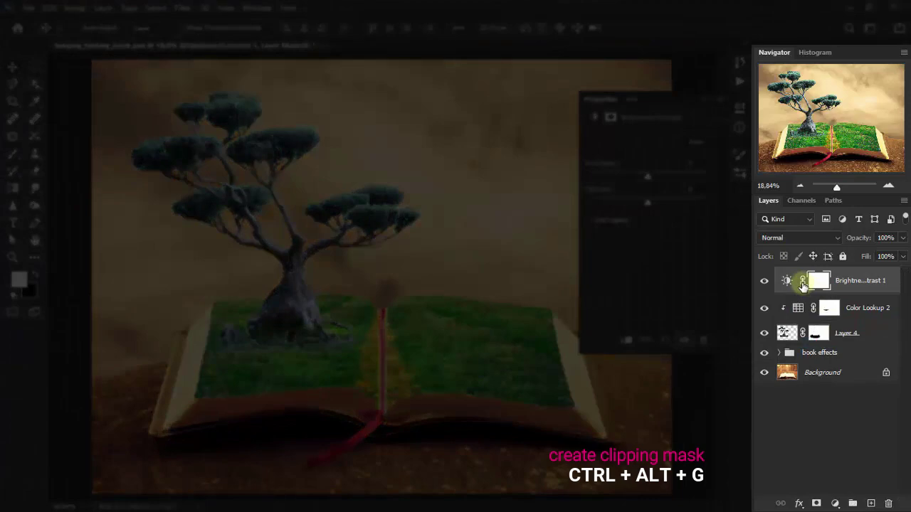
pyautogui.hotkey('ctrl', 'alt', 'g')
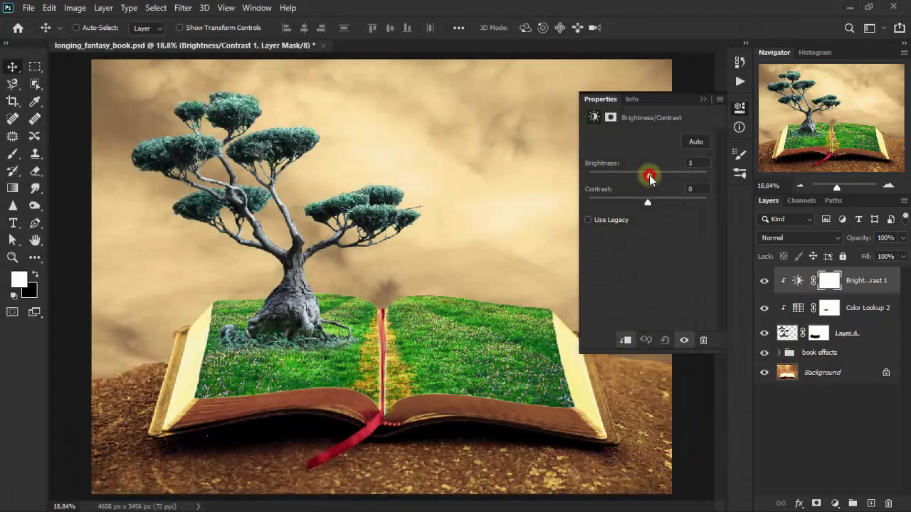
pyautogui.moveTo(647, 175); pyautogui.dragTo(658, 176)
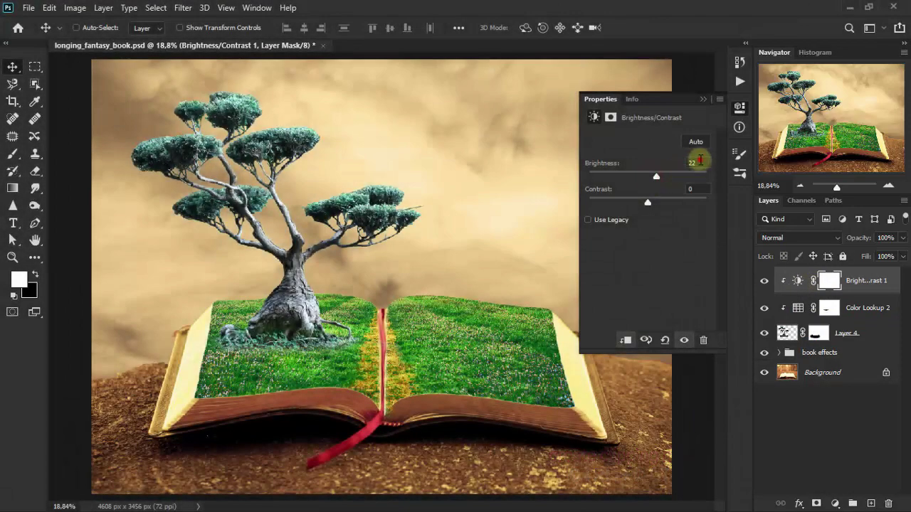
pyautogui.click(700, 163)
pyautogui.write('15')
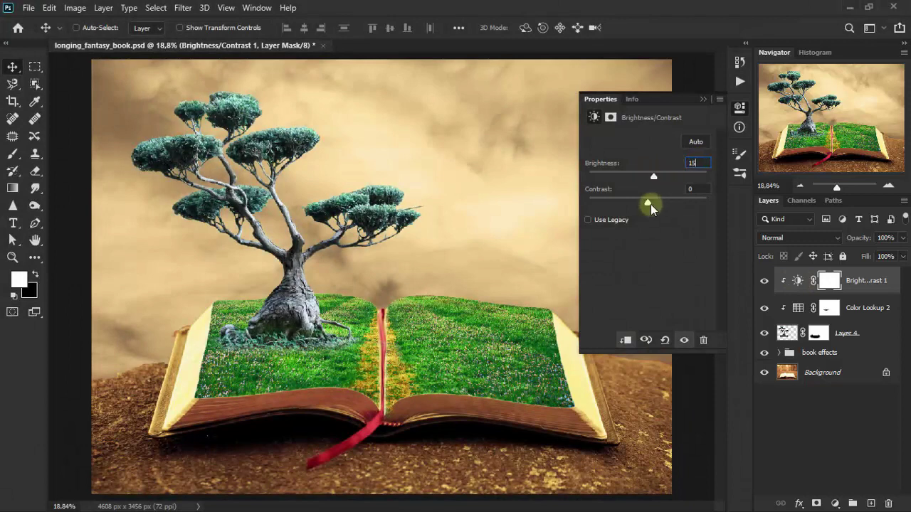
pyautogui.click(702, 188)
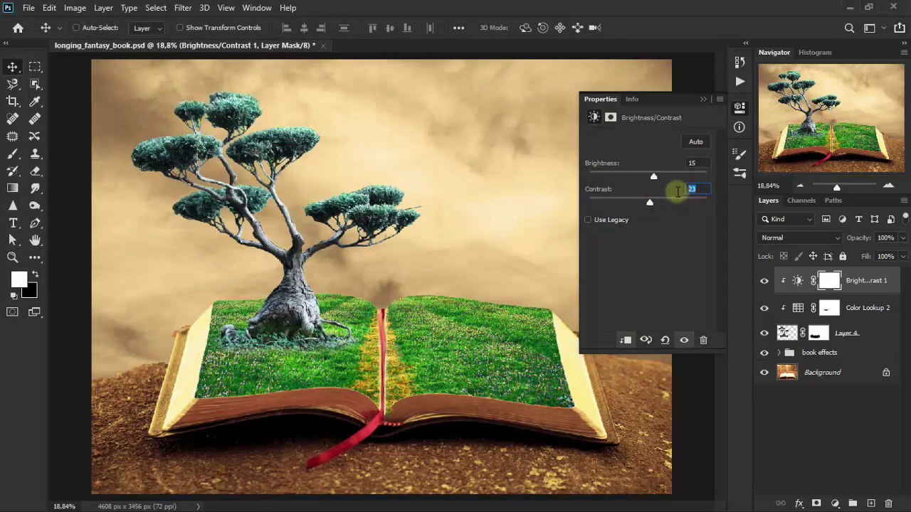
pyautogui.click(705, 99)
# - Erase the Brightness/Contrast 1 mask around the bonsai's trunk base at the grass
pyautogui.click(37, 171)
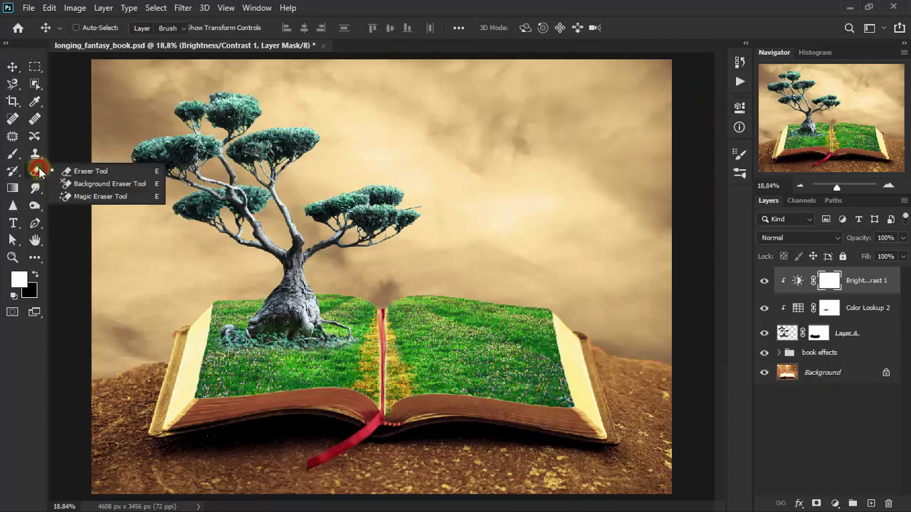
pyautogui.click(124, 171)
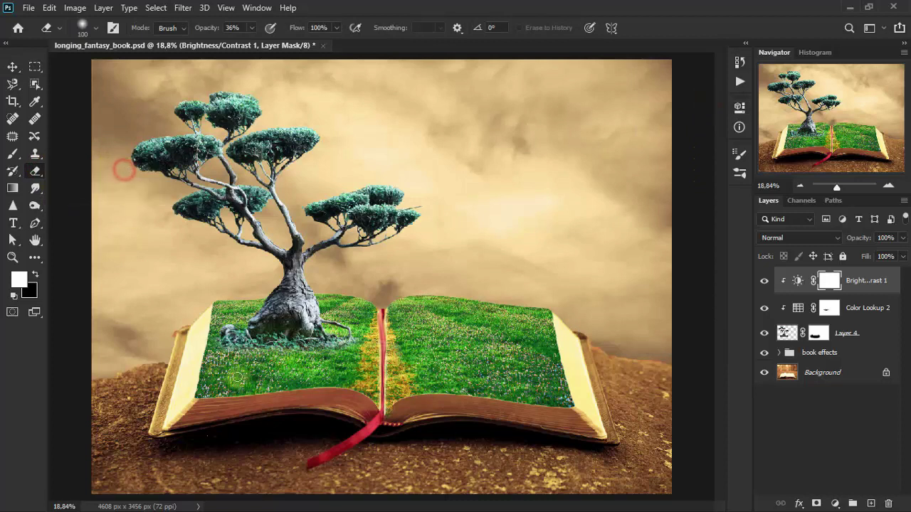
pyautogui.click(326, 344)
pyautogui.click(264, 335)
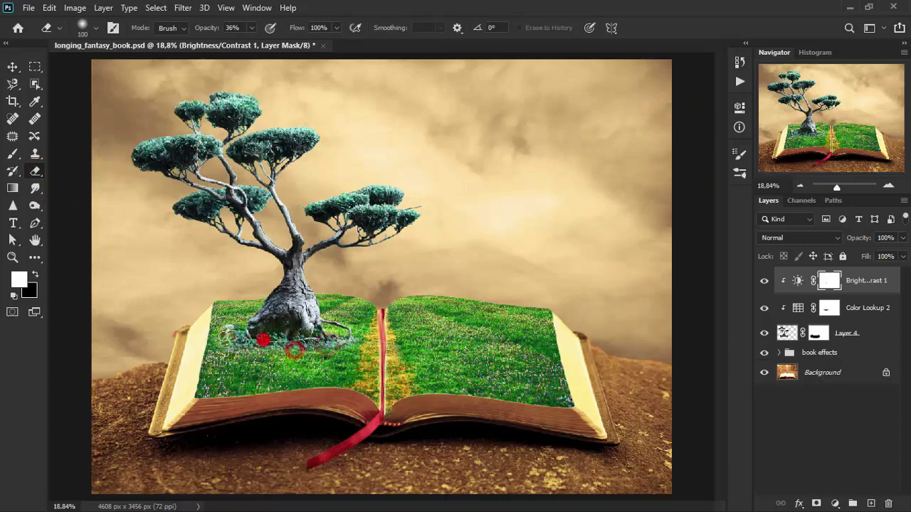
pyautogui.click(228, 325)
pyautogui.moveTo(278, 326)
pyautogui.mouseDown()
pyautogui.moveTo(300, 328)
pyautogui.moveTo(285, 348)
pyautogui.moveTo(332, 339)
pyautogui.mouseUp()
pyautogui.click(226, 333)
pyautogui.click(281, 327)
pyautogui.click(220, 340)
pyautogui.click(340, 345)
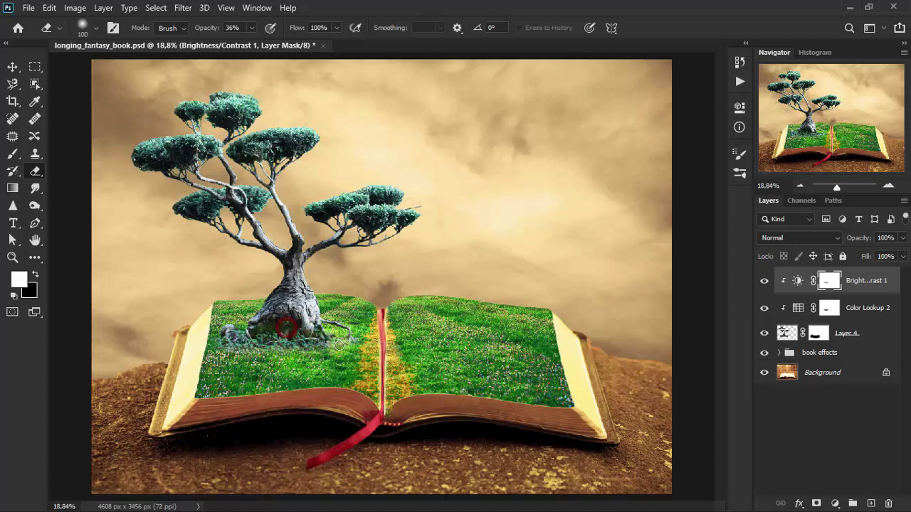
pyautogui.click(234, 327)
pyautogui.click(324, 342)
pyautogui.click(250, 349)
pyautogui.click(333, 344)
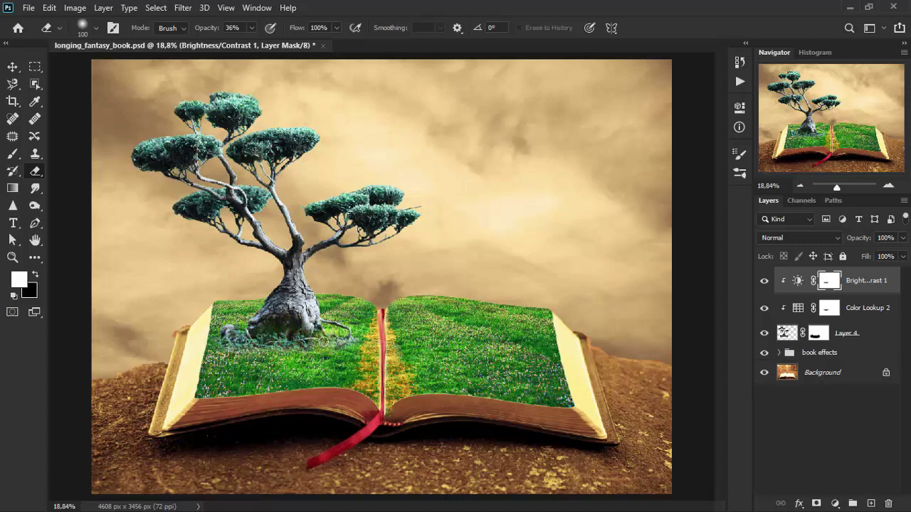
pyautogui.click(12, 66)
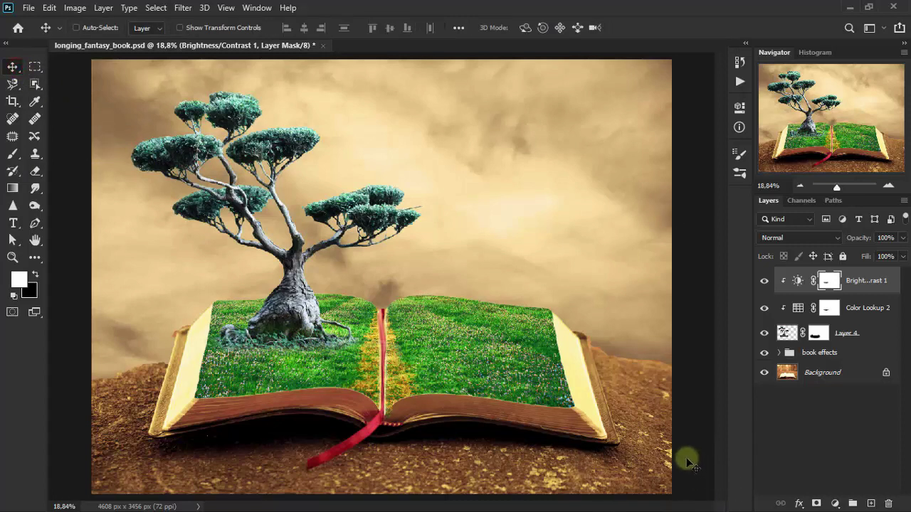
# - Add a clipped Hue/Saturation layer with Hue -46, Saturation +36 and Lightness -8
pyautogui.click(834, 502)
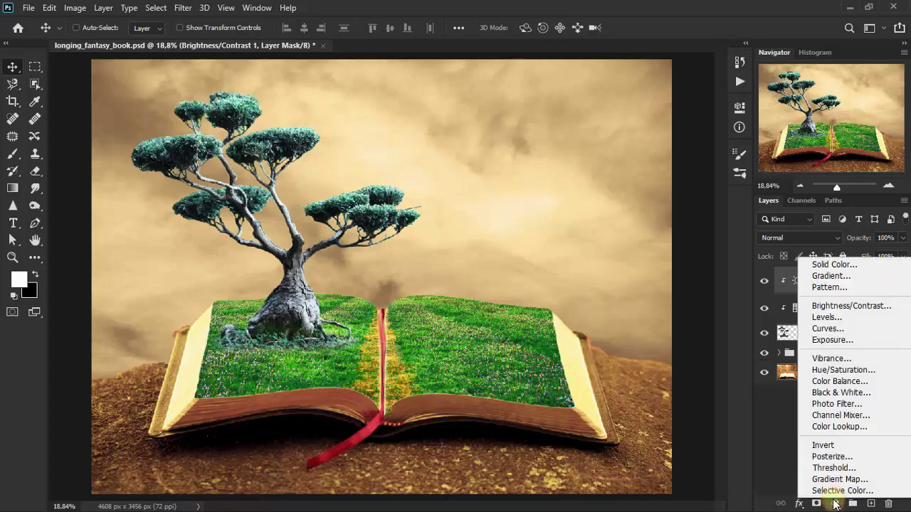
pyautogui.click(871, 370)
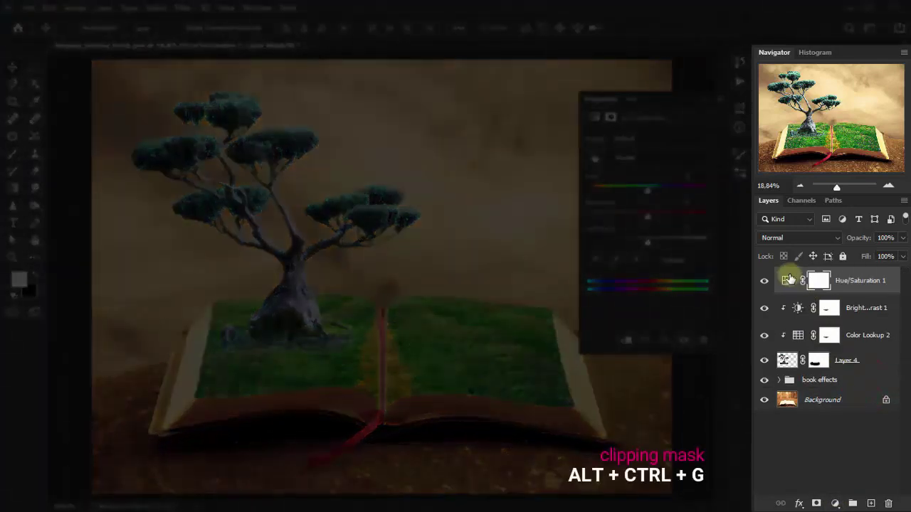
pyautogui.hotkey('ctrl', 'alt', 'g')
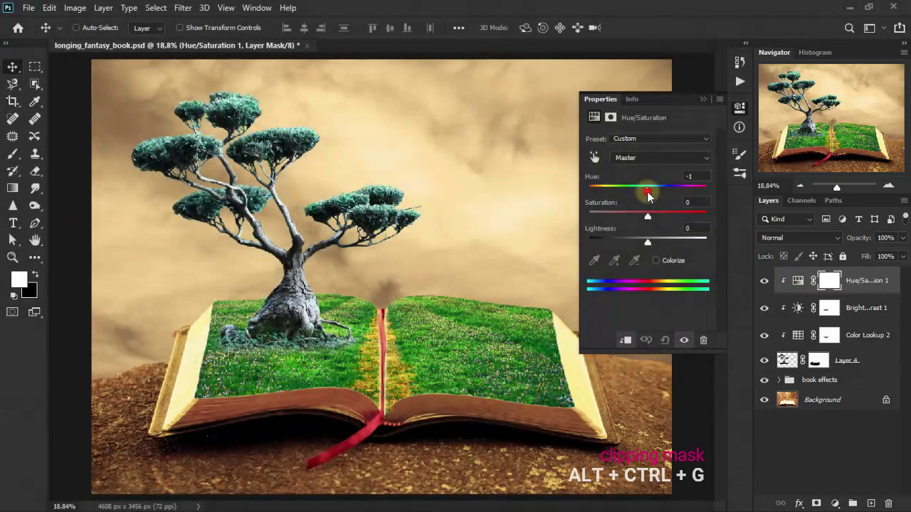
pyautogui.moveTo(644, 190); pyautogui.dragTo(635, 190)
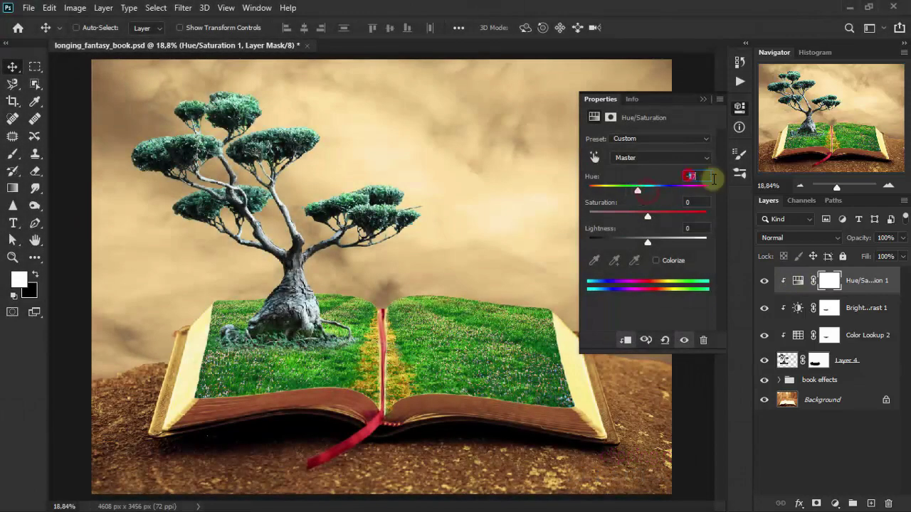
pyautogui.click(704, 203)
pyautogui.write('+36')
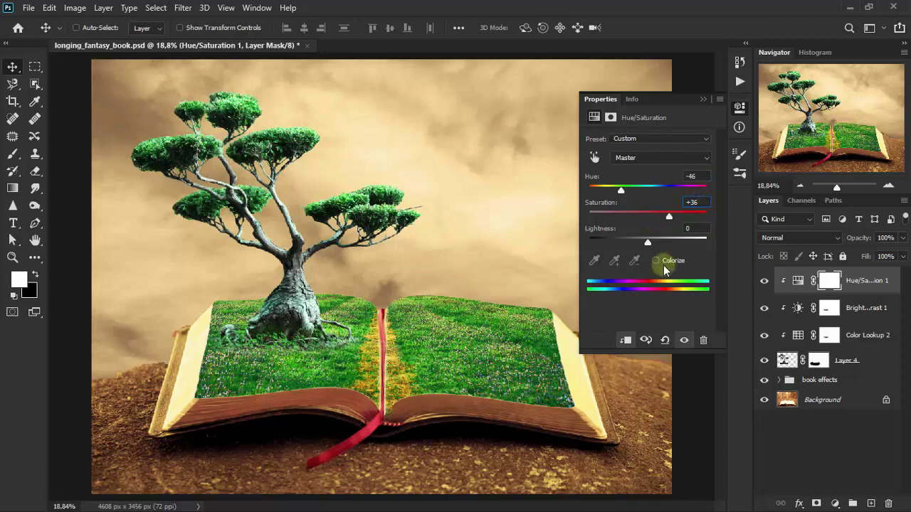
pyautogui.moveTo(648, 242); pyautogui.dragTo(641, 243)
pyautogui.click(705, 228)
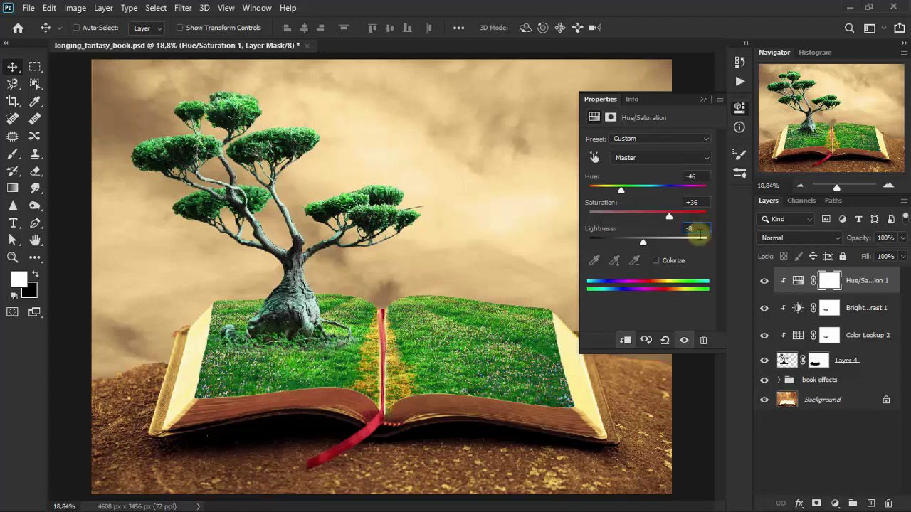
pyautogui.click(705, 97)
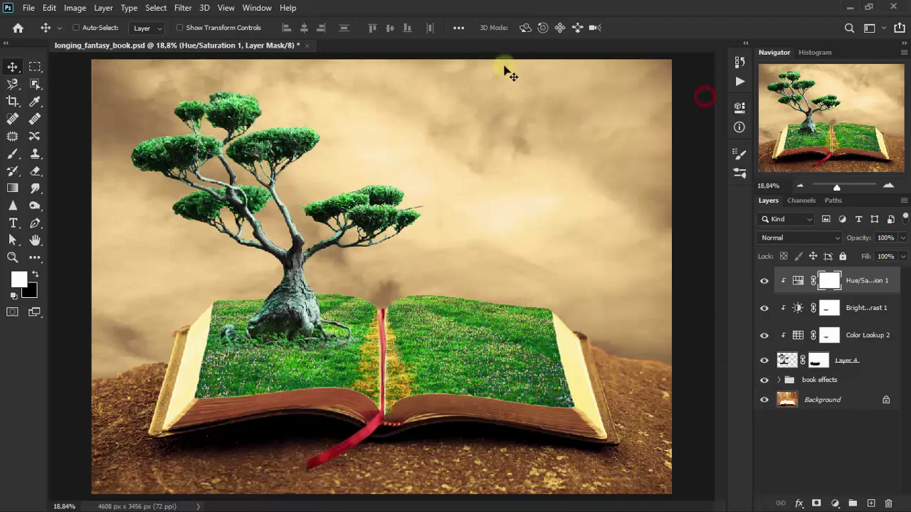
# - Set the Hue/Saturation 1 blend mode to Color and compare it on and off
pyautogui.click(775, 238)
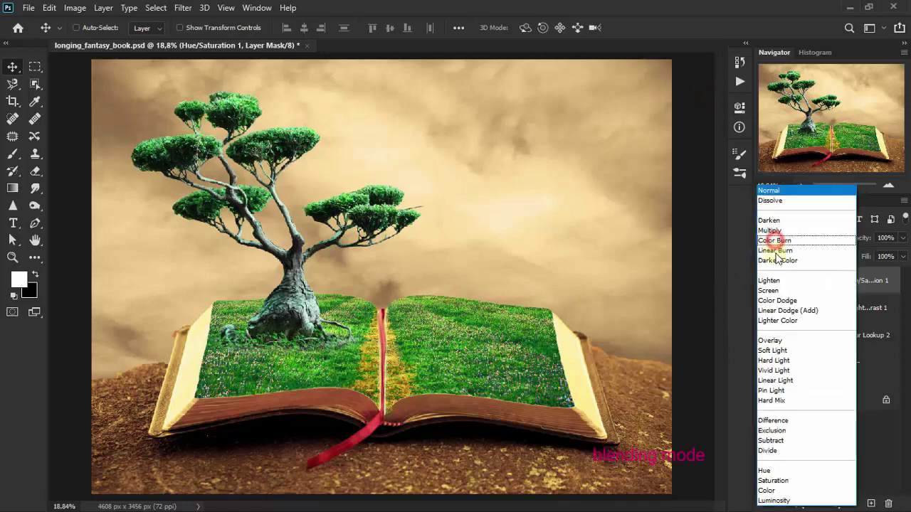
pyautogui.click(774, 490)
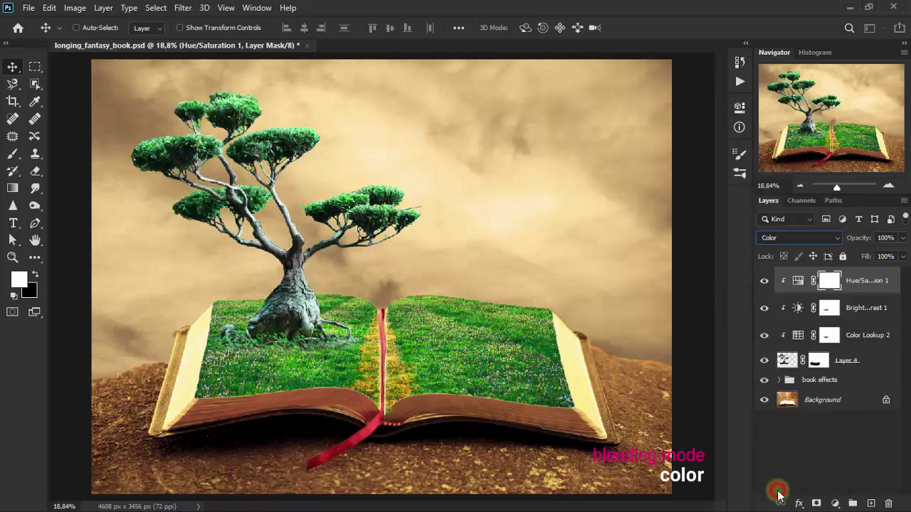
pyautogui.click(765, 281)
pyautogui.click(765, 282)
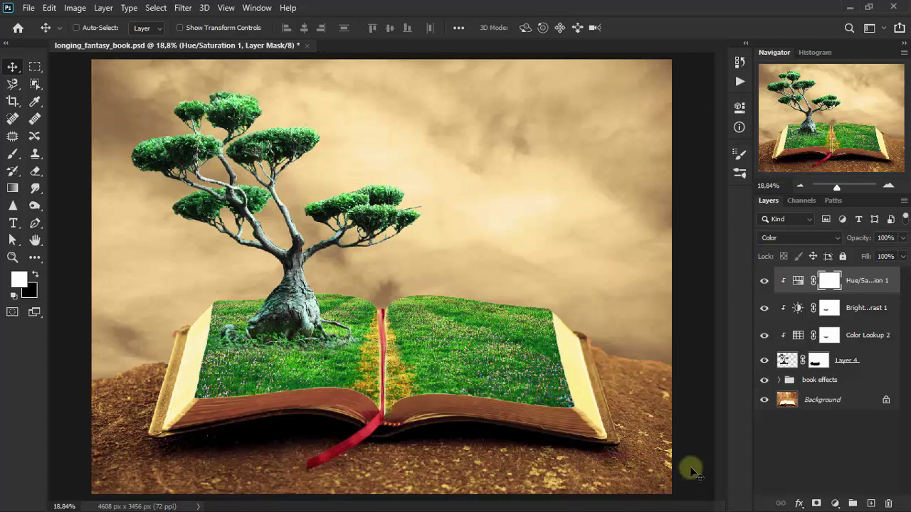
# - Open 'princess and horse.jpg' and lasso the princess and white horse with Object Selection
pyautogui.click(15, 29)
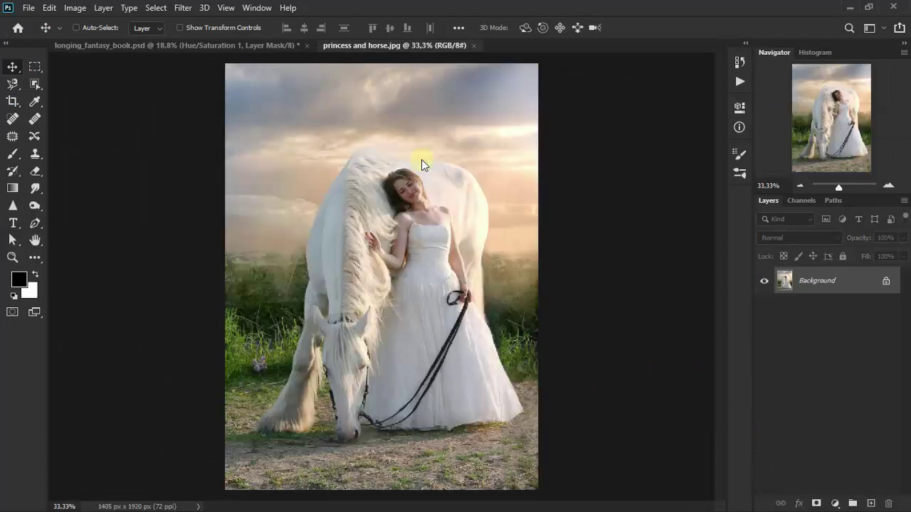
pyautogui.click(37, 87)
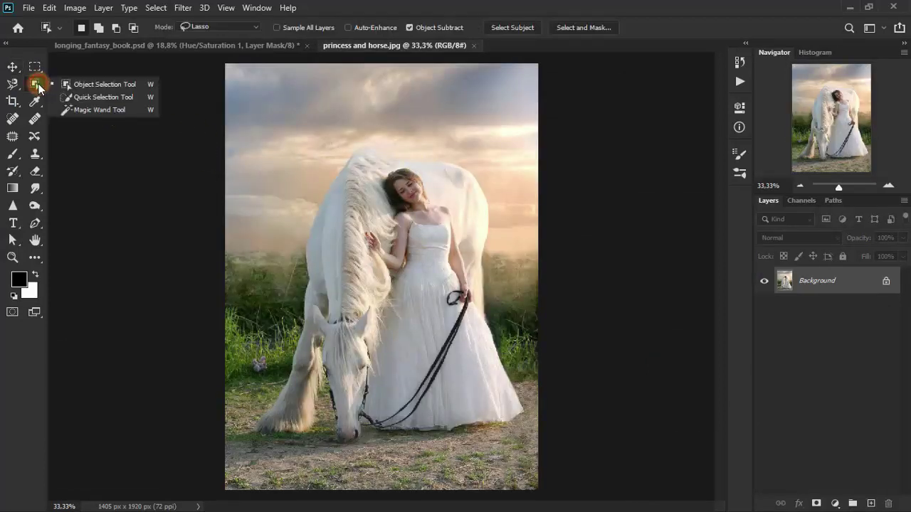
pyautogui.click(138, 86)
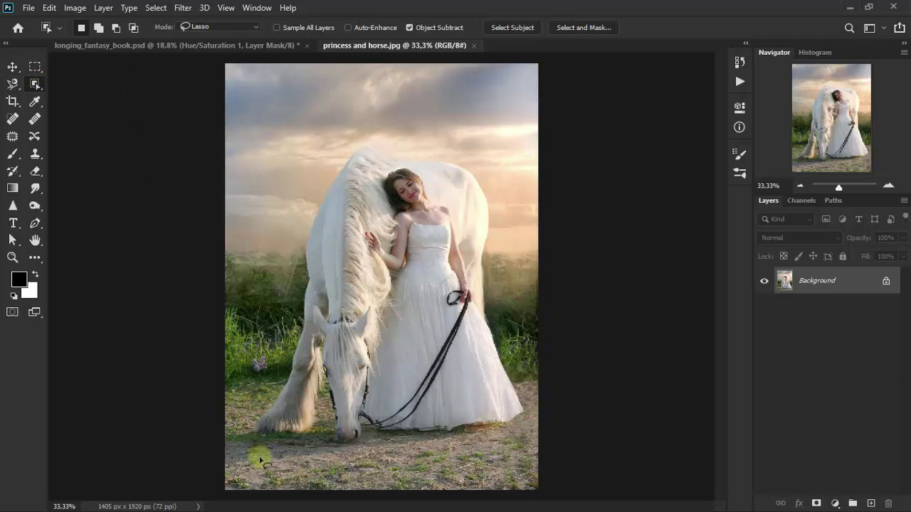
pyautogui.moveTo(236, 430)
pyautogui.mouseDown()
pyautogui.moveTo(431, 155)
pyautogui.moveTo(502, 259)
pyautogui.moveTo(527, 405)
pyautogui.moveTo(388, 452)
pyautogui.moveTo(241, 428)
pyautogui.mouseUp()
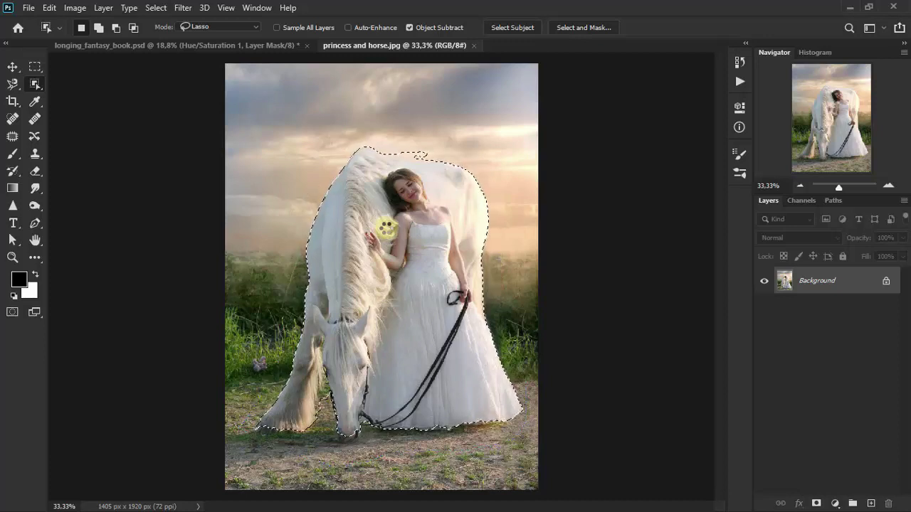
# - Refine the selection around the horse's muzzle and legs using Quick Selection subtract and add
pyautogui.rightClick(35, 85)
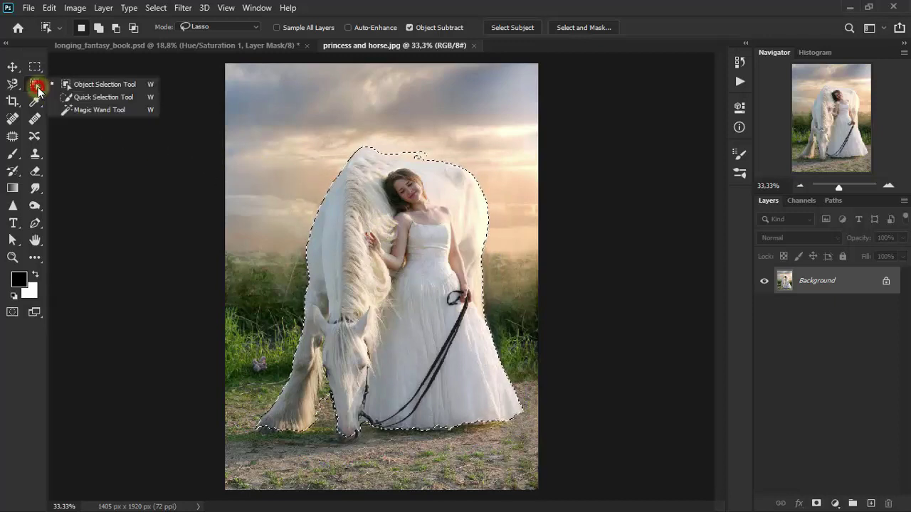
pyautogui.click(133, 96)
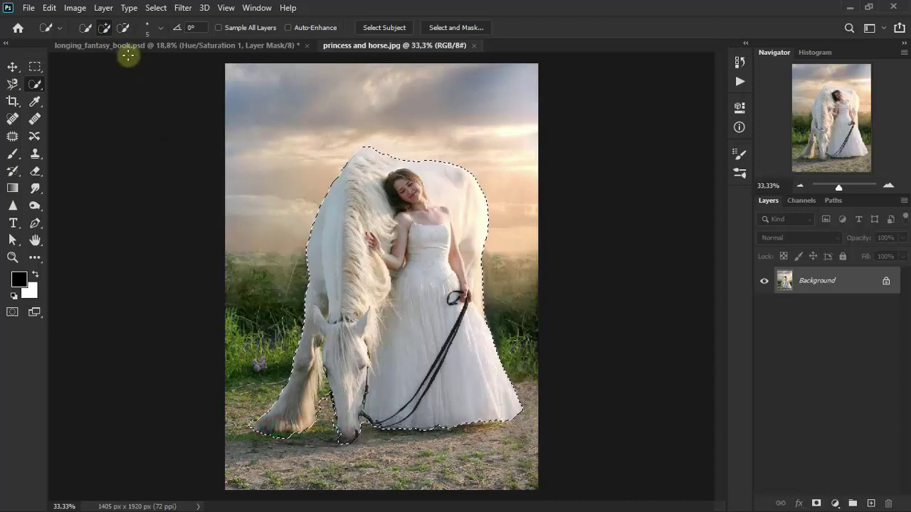
pyautogui.click(124, 27)
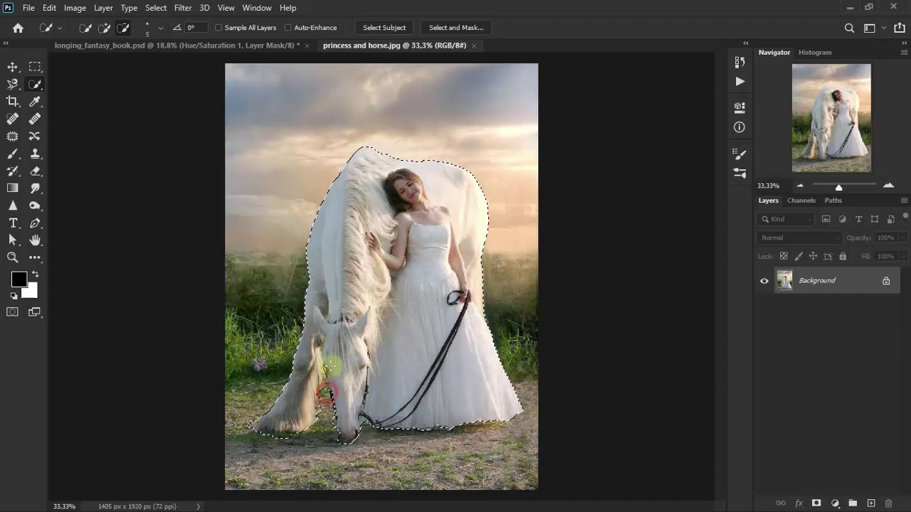
pyautogui.click(105, 27)
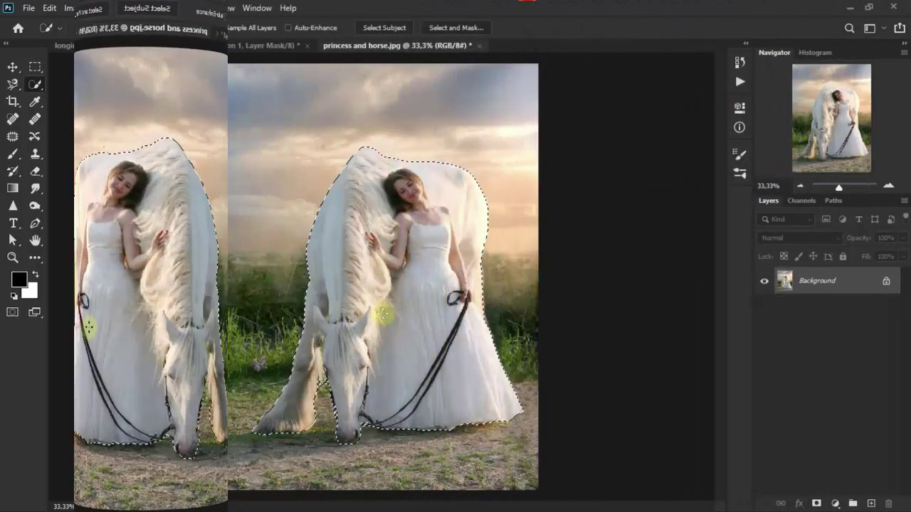
# - Drag the horse and princess into longing_fantasy_book.psd and close the photo without saving
pyautogui.click(13, 66)
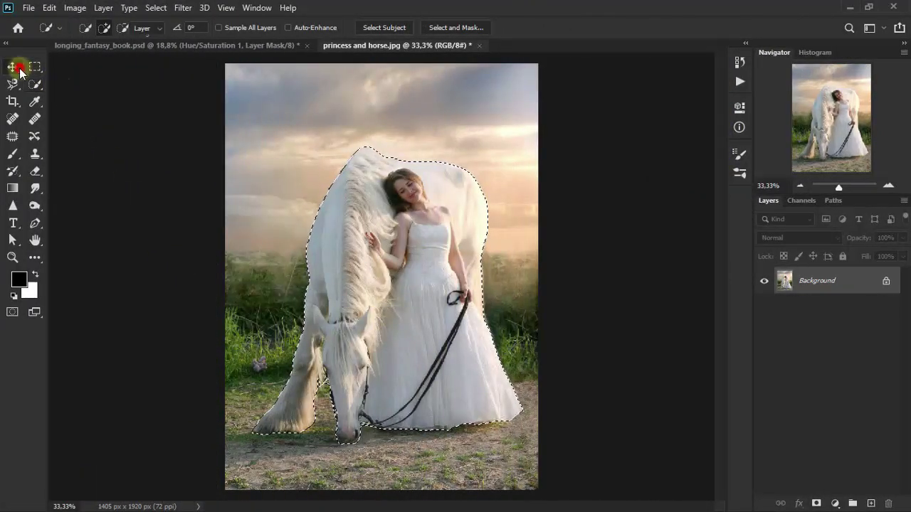
pyautogui.moveTo(364, 281); pyautogui.dragTo(226, 59)
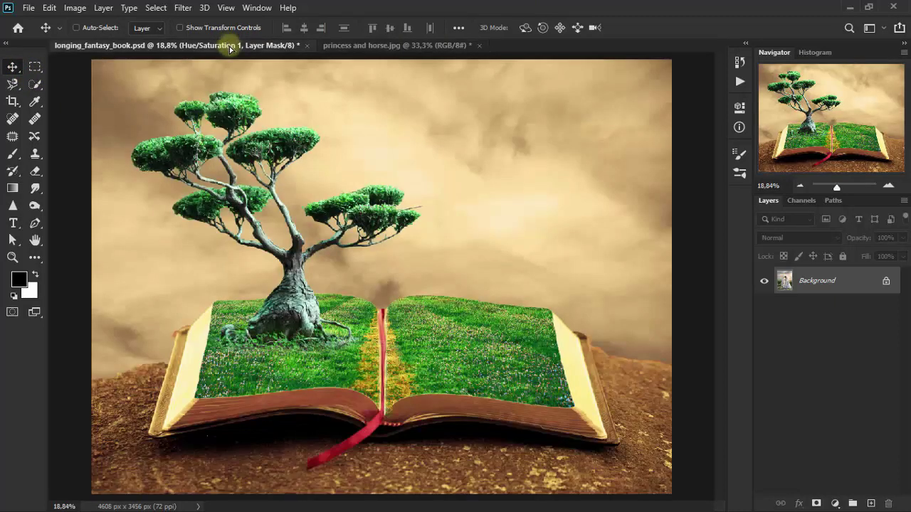
pyautogui.moveTo(226, 58)
pyautogui.mouseDown()
pyautogui.moveTo(427, 316)
pyautogui.moveTo(465, 287)
pyautogui.mouseUp()
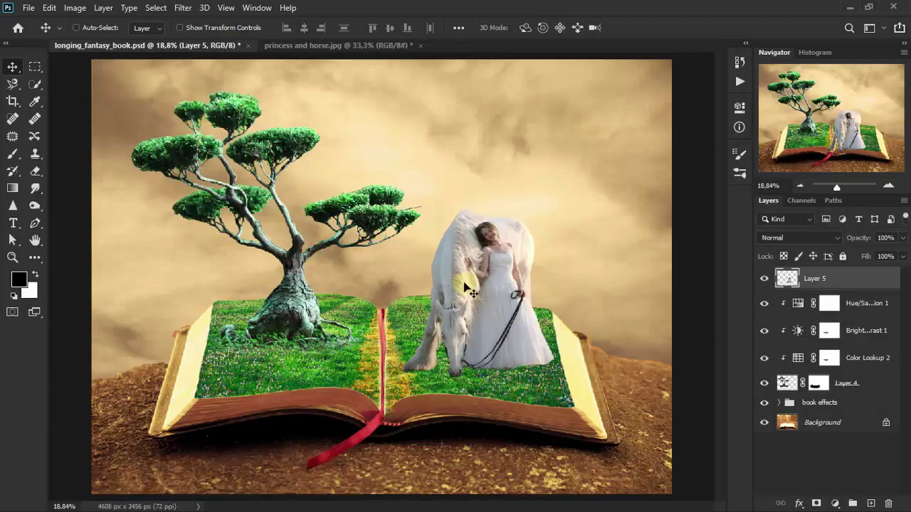
pyautogui.click(379, 45)
pyautogui.click(420, 45)
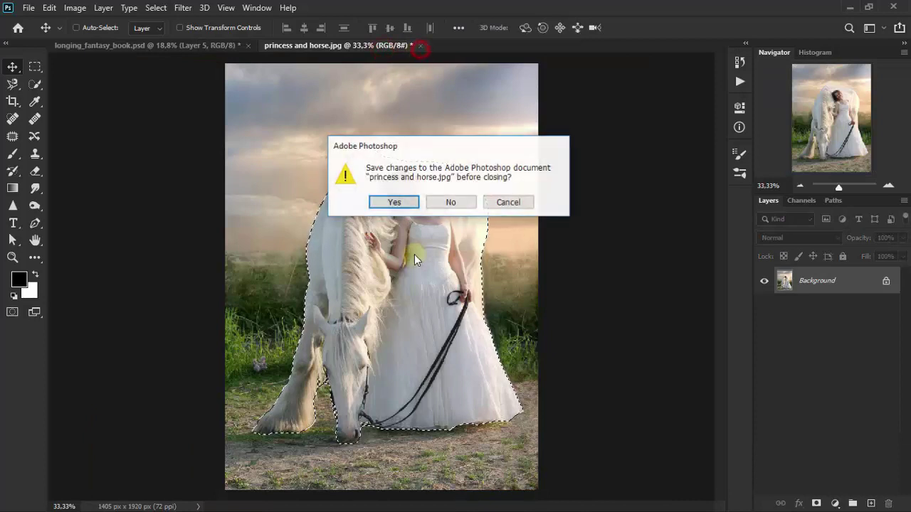
pyautogui.click(448, 202)
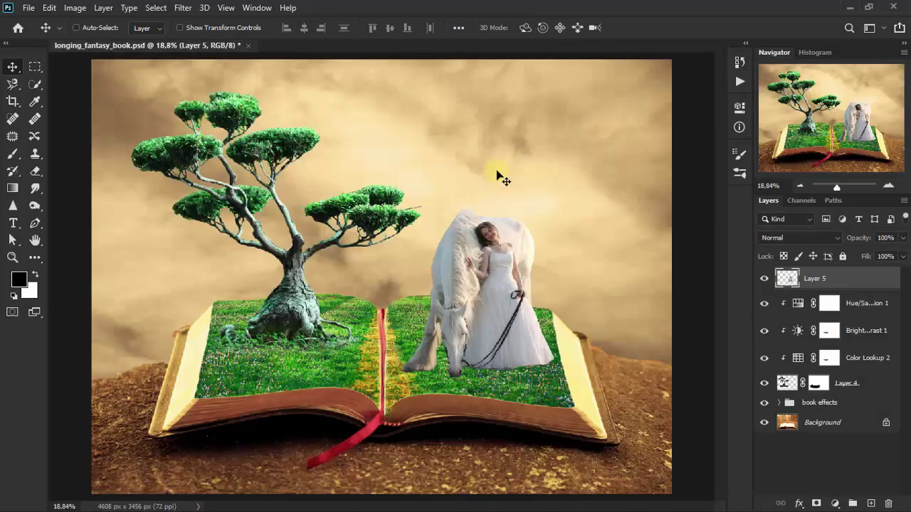
# - Scale Layer 5 down to about 64% and place it on the right grass page
pyautogui.hotkey('ctrl', 't')
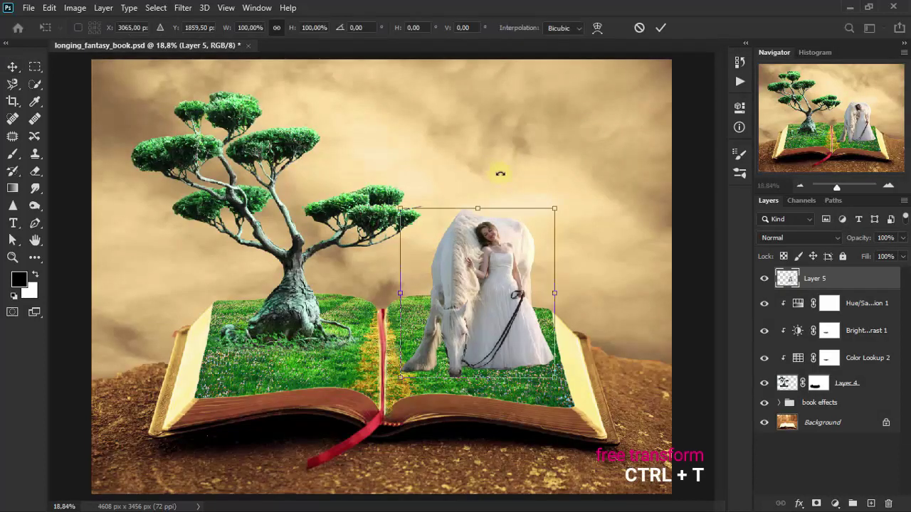
pyautogui.moveTo(557, 208); pyautogui.dragTo(500, 268)
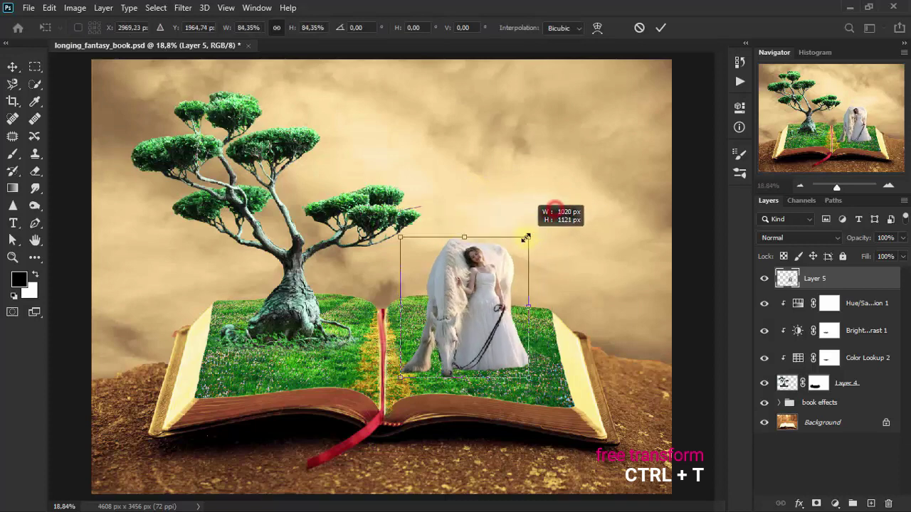
pyautogui.moveTo(448, 315); pyautogui.dragTo(486, 306)
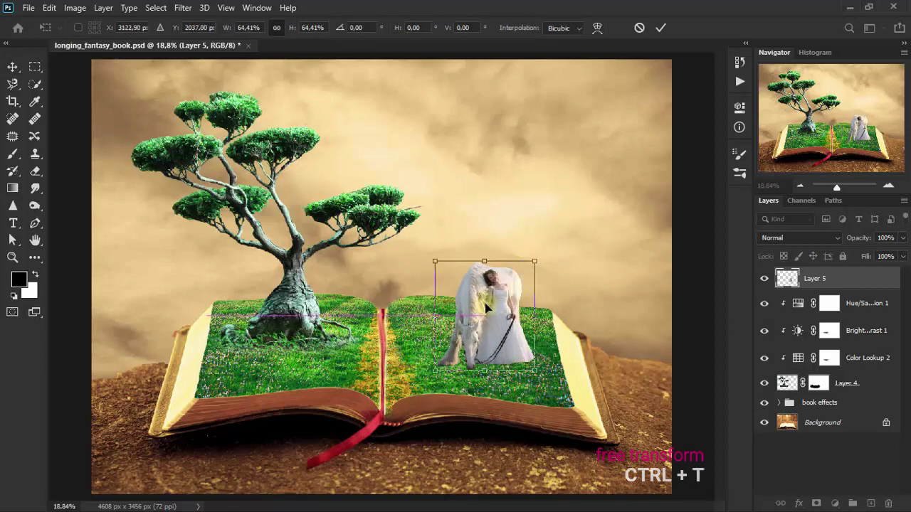
pyautogui.moveTo(534, 262); pyautogui.dragTo(523, 271)
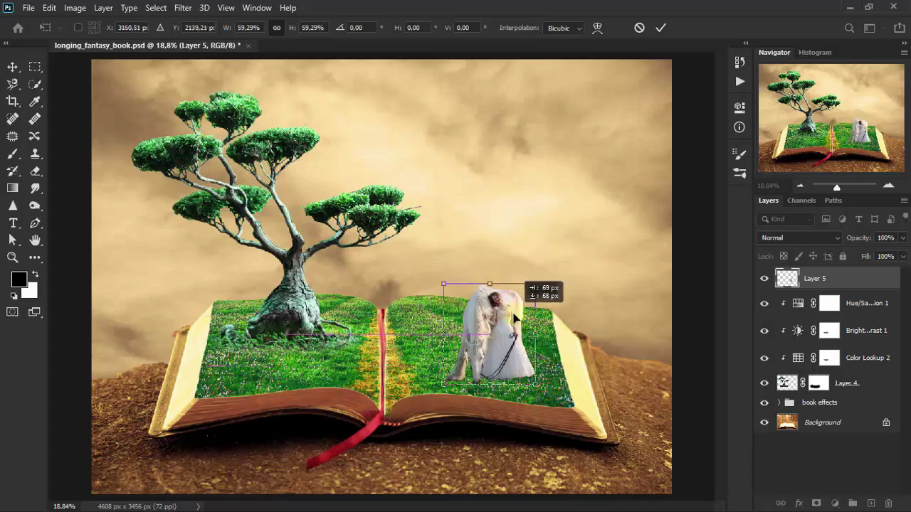
pyautogui.moveTo(502, 303); pyautogui.dragTo(510, 305)
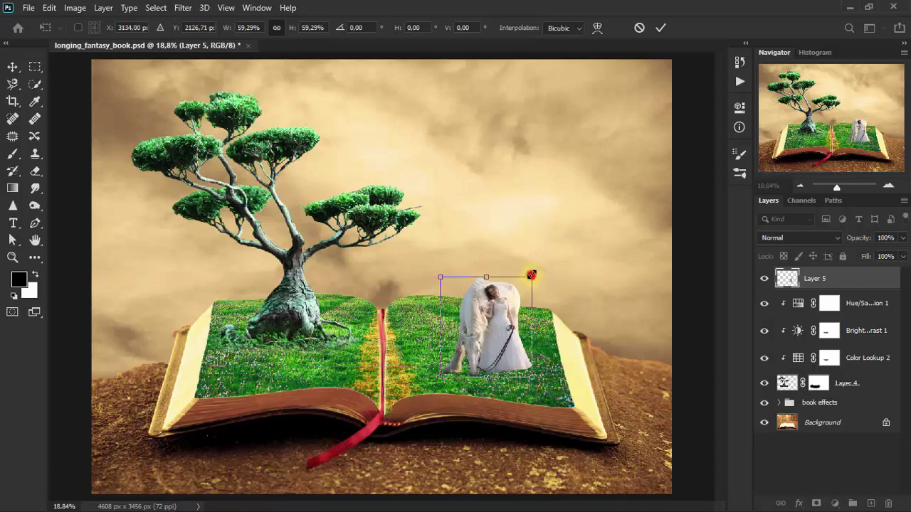
pyautogui.moveTo(531, 275); pyautogui.dragTo(538, 268)
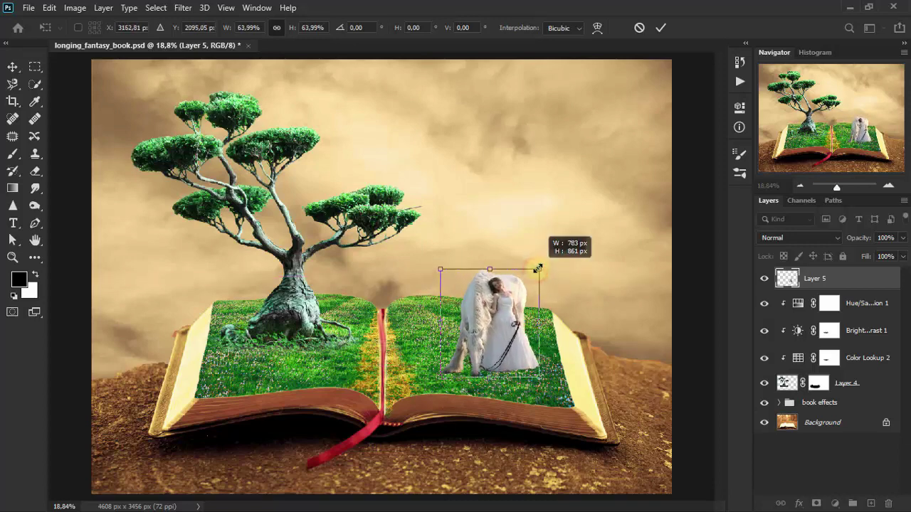
pyautogui.click(659, 27)
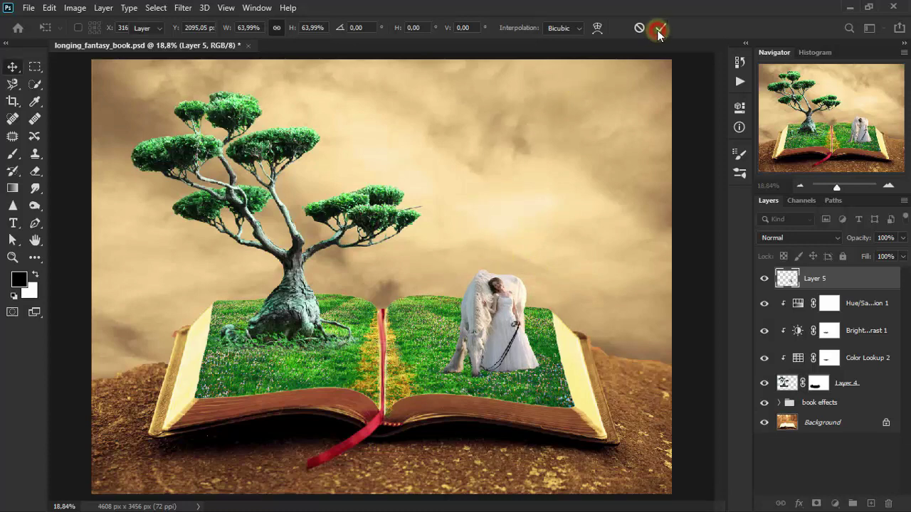
pyautogui.moveTo(505, 347); pyautogui.dragTo(498, 340)
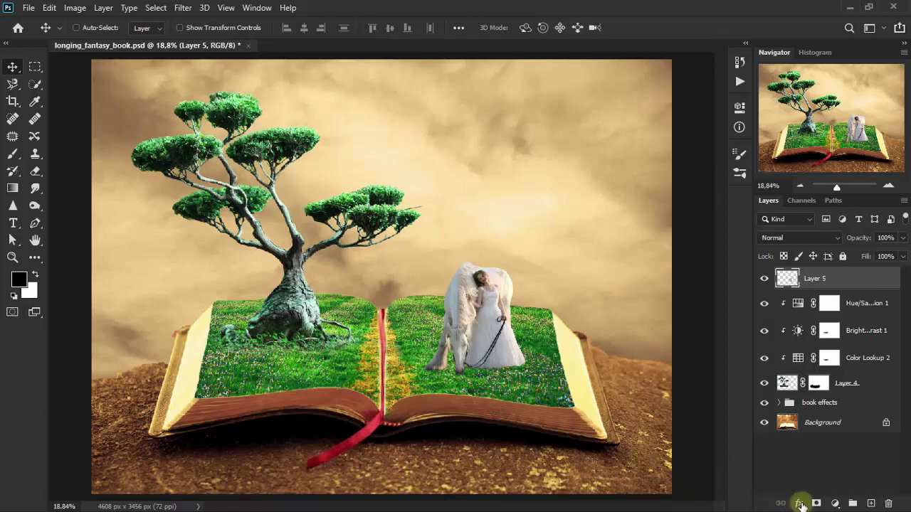
# - Add a Color Lookup adjustment clipped to Layer 5 using the 3Strip.look preset
pyautogui.click(835, 504)
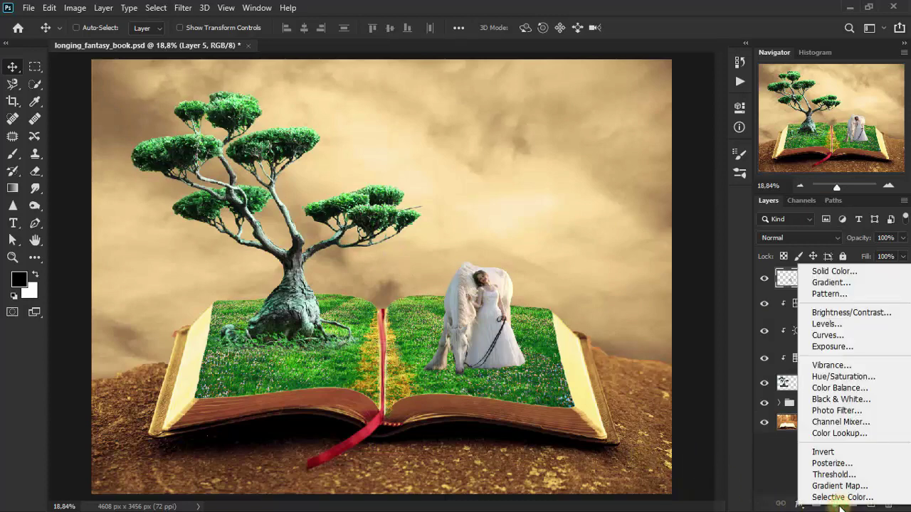
pyautogui.click(861, 433)
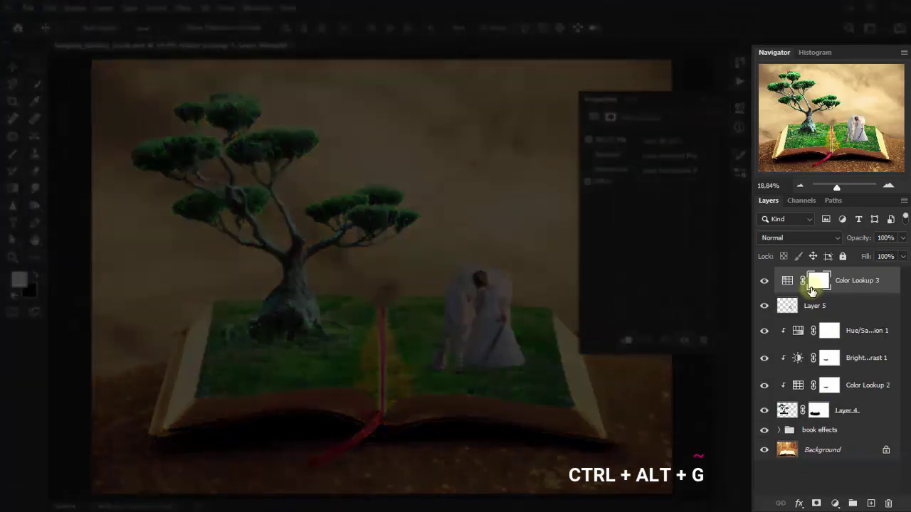
pyautogui.hotkey('ctrl', 'alt', 'g')
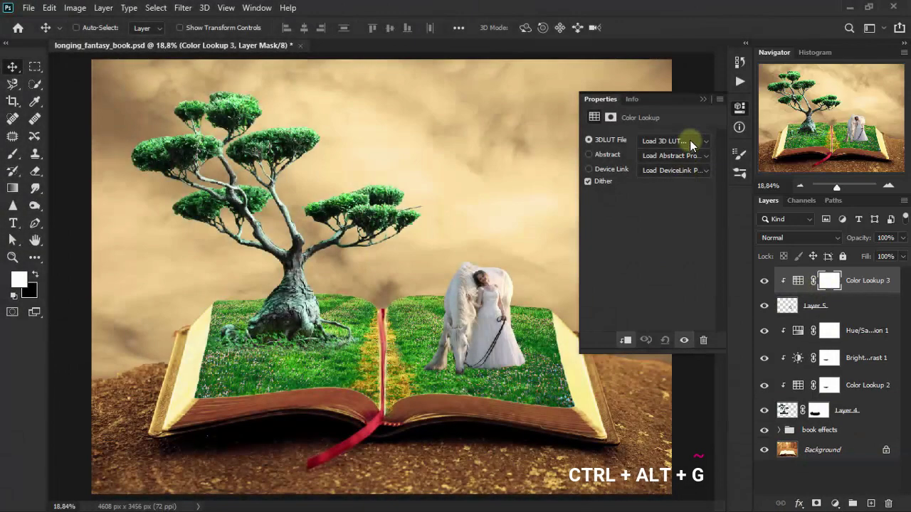
pyautogui.click(689, 142)
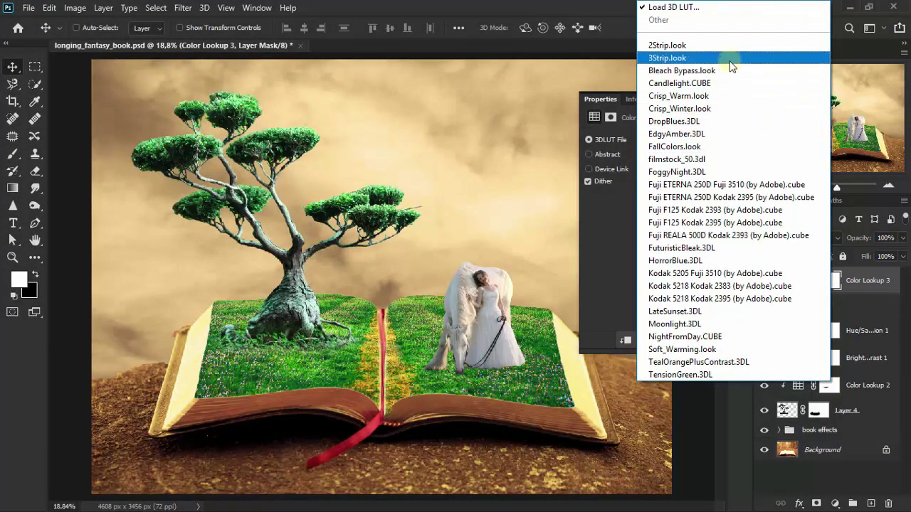
pyautogui.click(730, 60)
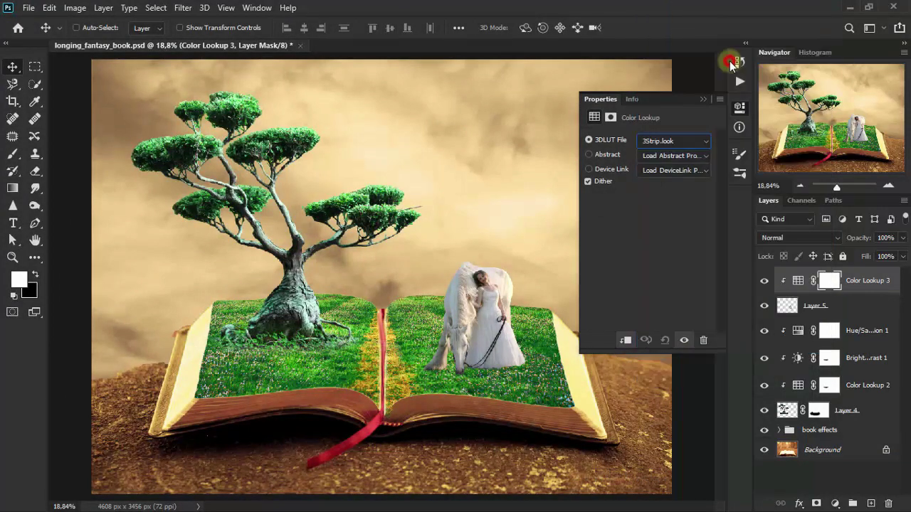
pyautogui.click(704, 99)
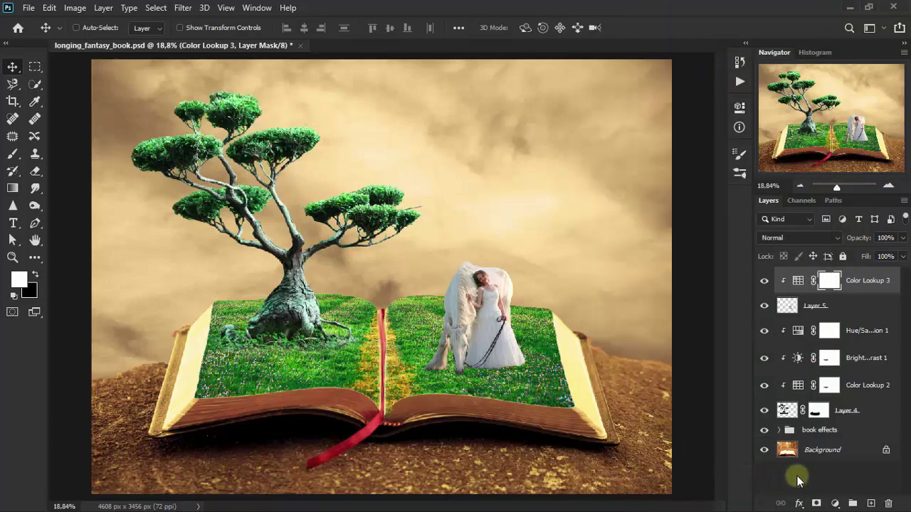
# - Add a Photo Filter adjustment clipped to the layer below, using the Deep Yellow filter
pyautogui.click(835, 503)
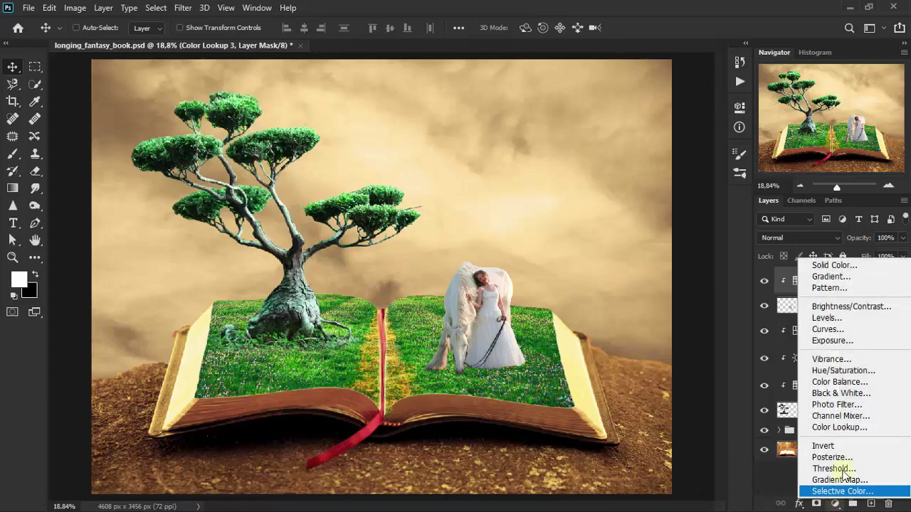
pyautogui.click(837, 404)
pyautogui.hotkey('ctrl', 'alt', 'g')
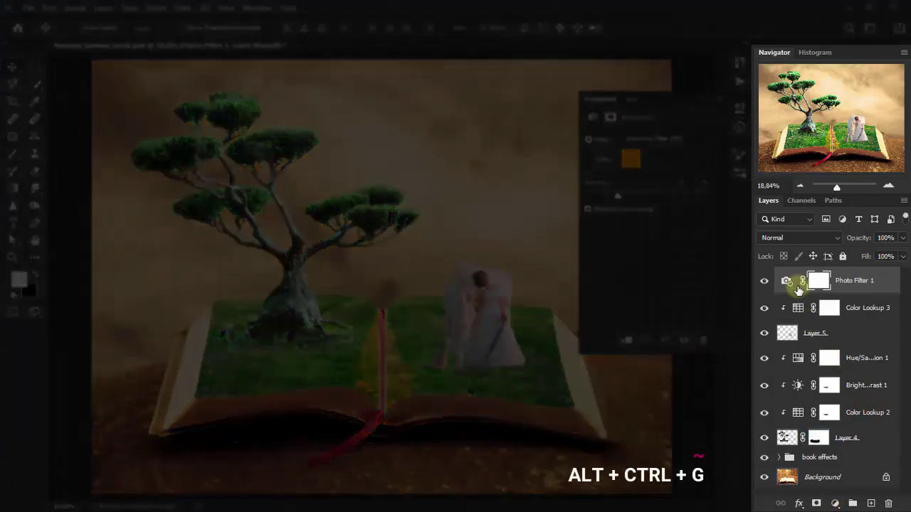
pyautogui.hotkey('ctrl', 'alt', 'g')
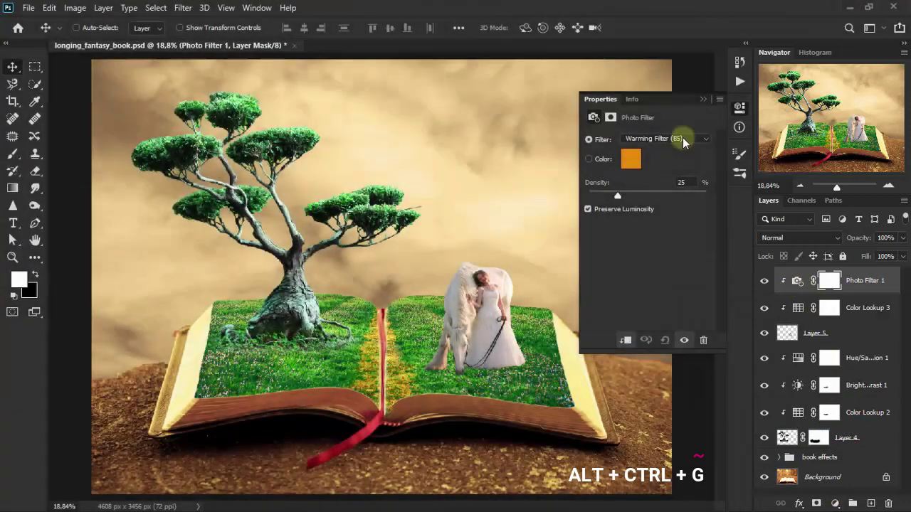
pyautogui.click(683, 140)
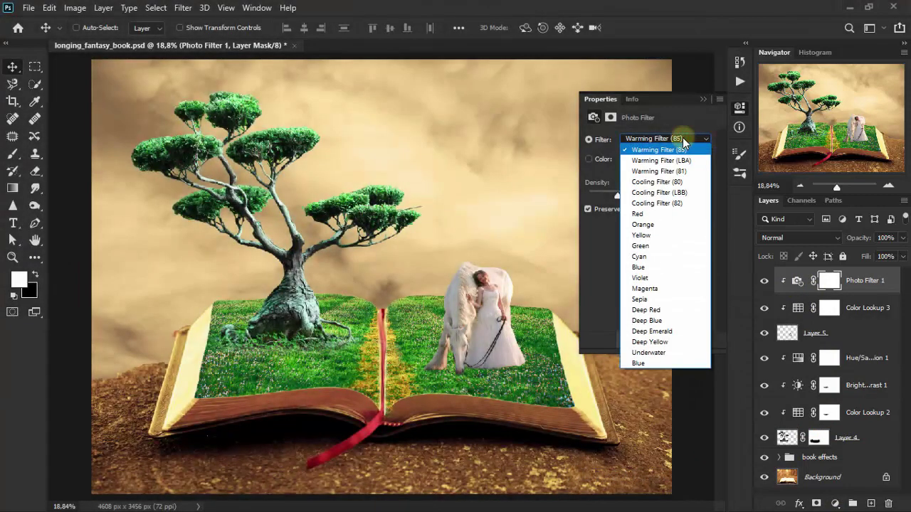
pyautogui.click(684, 344)
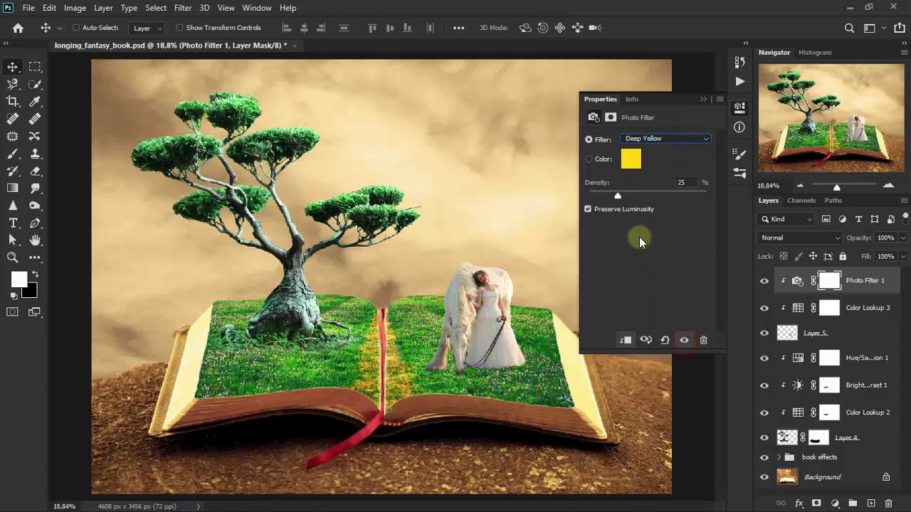
# - Raise the photo filter density to 31% and set its blend mode to Color
pyautogui.moveTo(616, 195); pyautogui.dragTo(649, 196)
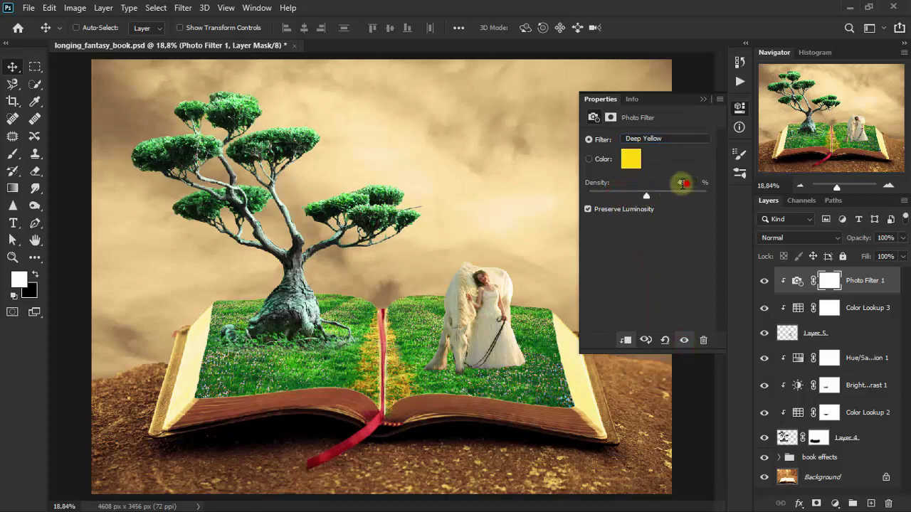
pyautogui.click(682, 183)
pyautogui.write('1')
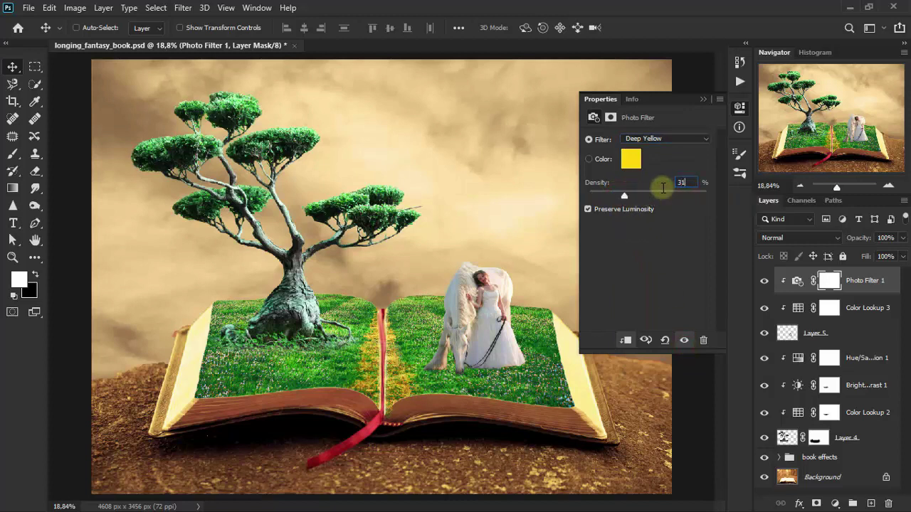
pyautogui.click(704, 101)
pyautogui.click(772, 240)
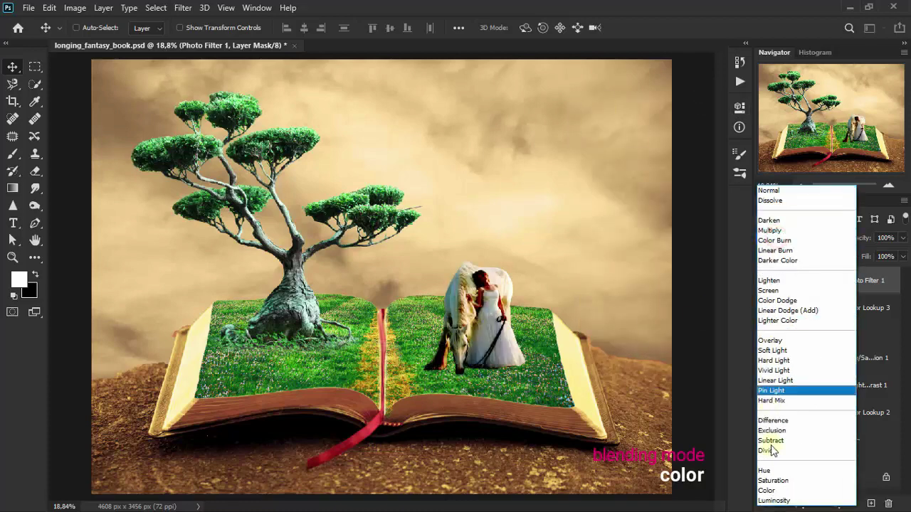
pyautogui.click(788, 493)
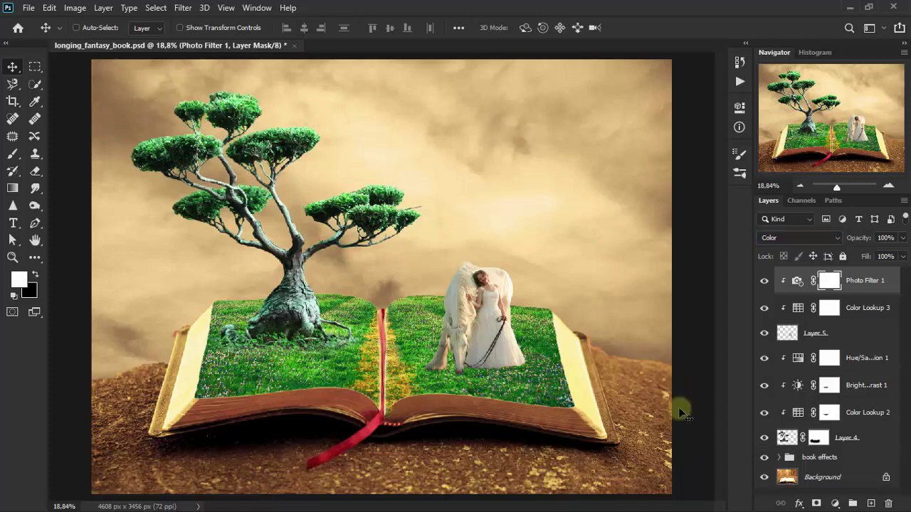
pyautogui.click(835, 503)
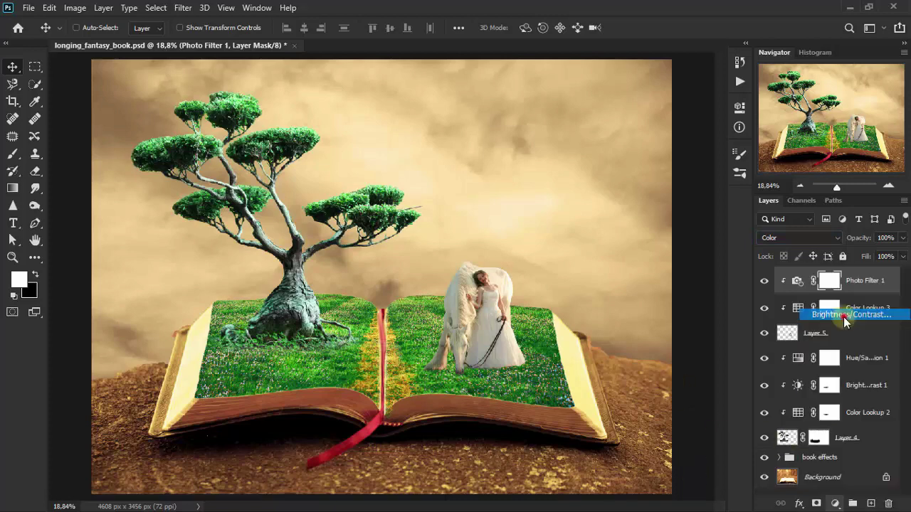
# - Clip a Brightness/Contrast layer above Photo Filter 1, with Brightness 0 and Contrast 32
pyautogui.click(847, 314)
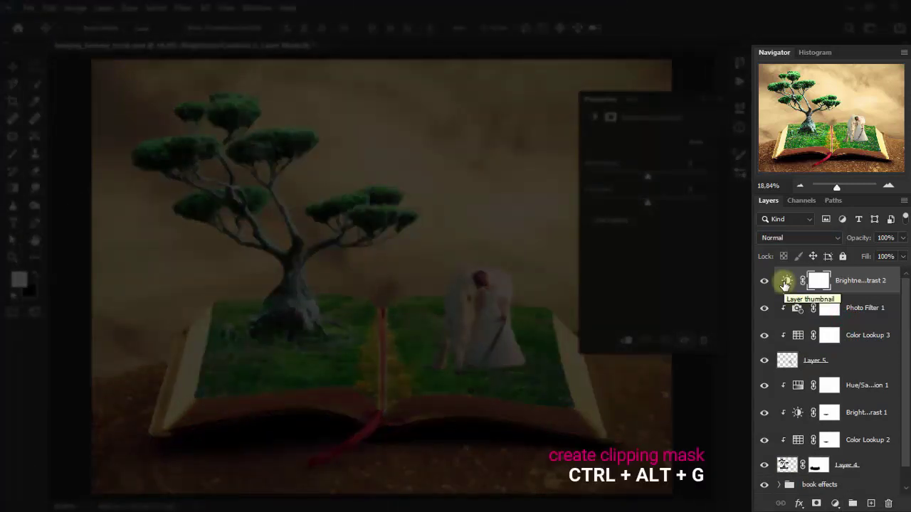
pyautogui.hotkey('ctrl', 'alt', 'g')
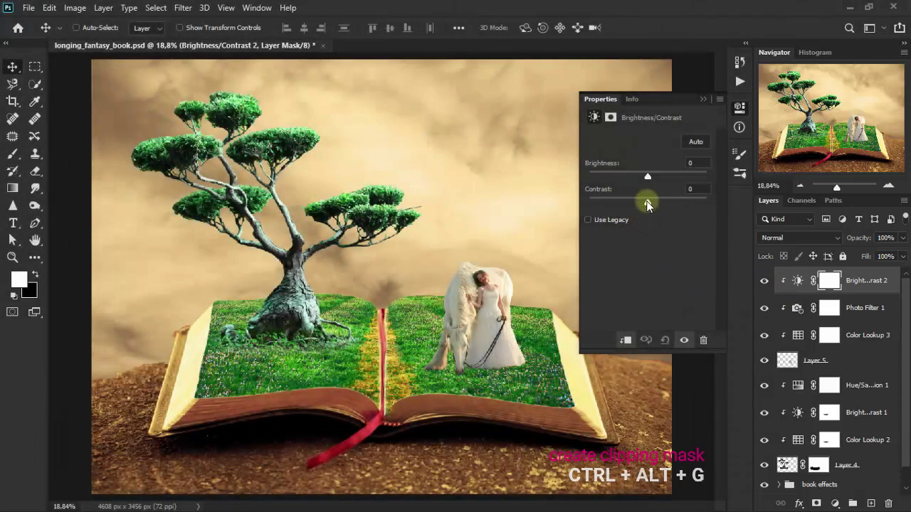
pyautogui.moveTo(648, 205); pyautogui.dragTo(663, 203)
pyautogui.click(700, 189)
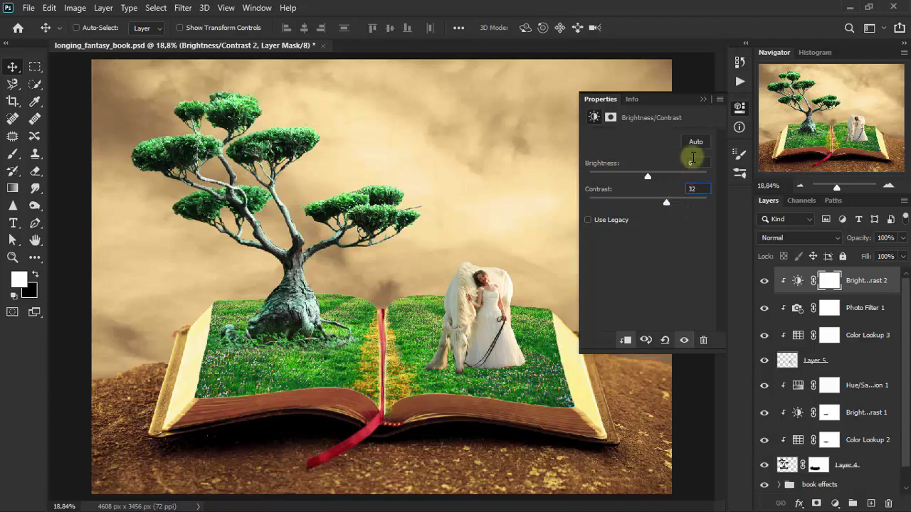
pyautogui.click(704, 100)
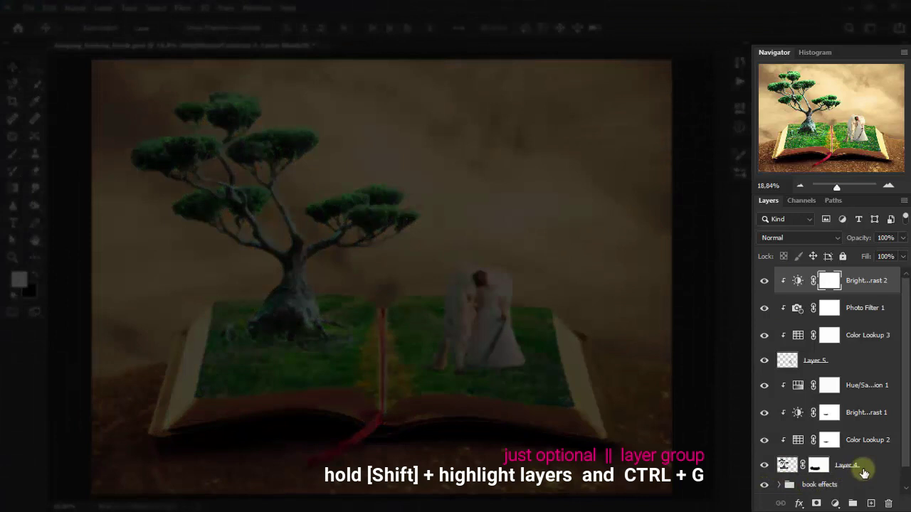
# - Group Brightness/Contrast 2 down through Layer 4 as 'the stories', then toggle its visibility to check
pyautogui.keyDown('shift'); pyautogui.click(863, 471); pyautogui.keyUp('shift')
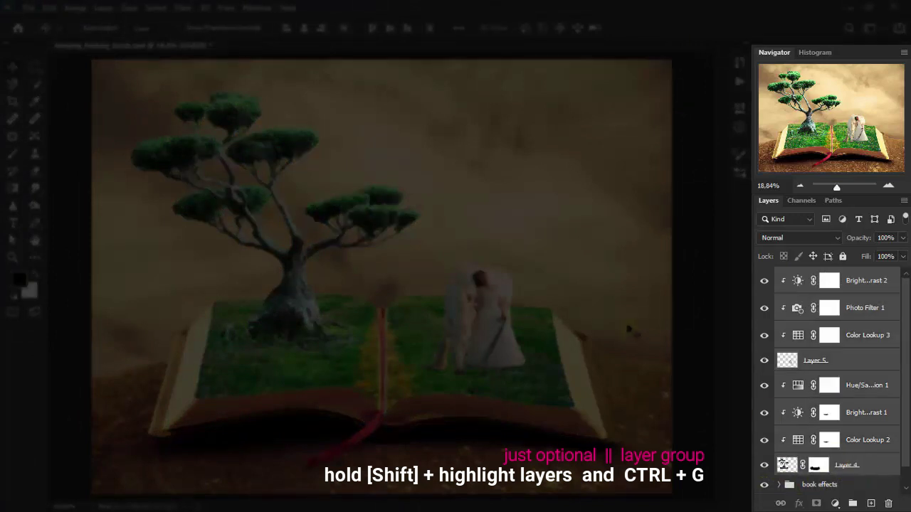
pyautogui.hotkey('ctrl', 'g')
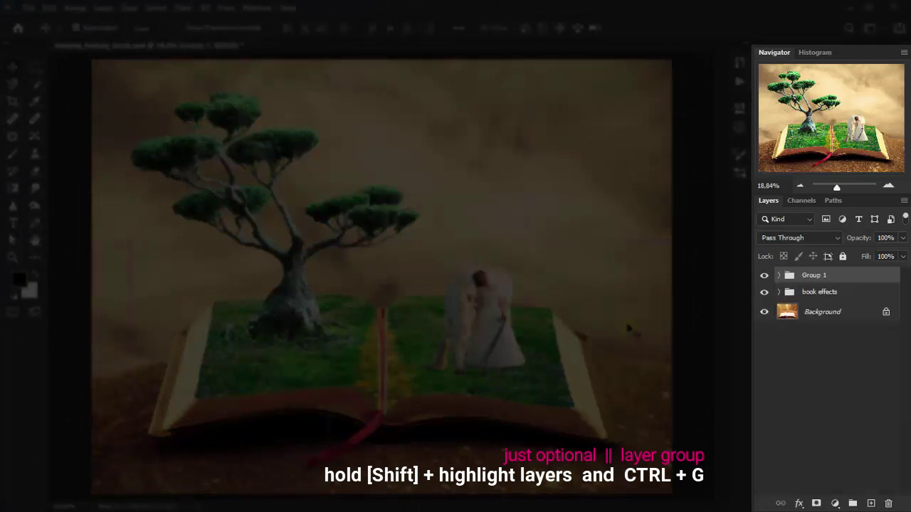
pyautogui.doubleClick(814, 276)
pyautogui.write('the stor')
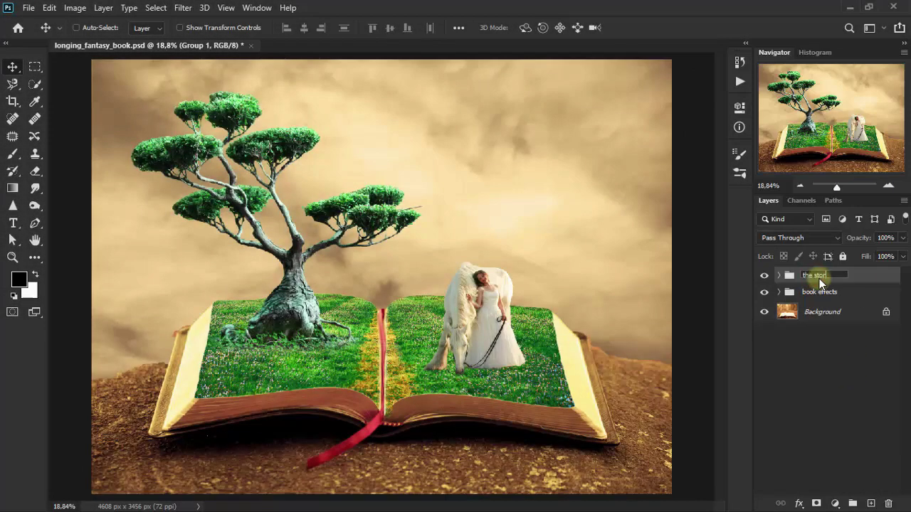
pyautogui.write('ies')
pyautogui.click(867, 277)
pyautogui.click(764, 276)
pyautogui.click(764, 275)
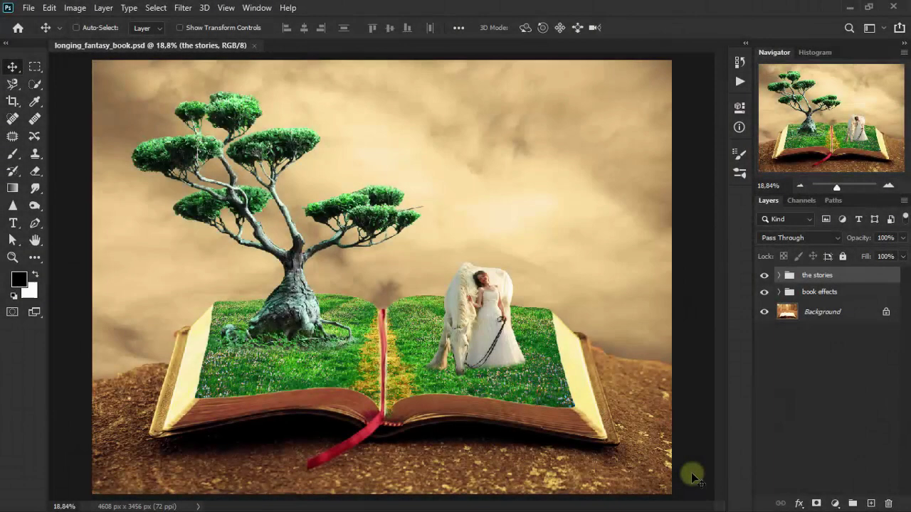
# - Copy golden-moon.png into the book composite, close the moon file, and position it upper right
pyautogui.click(15, 30)
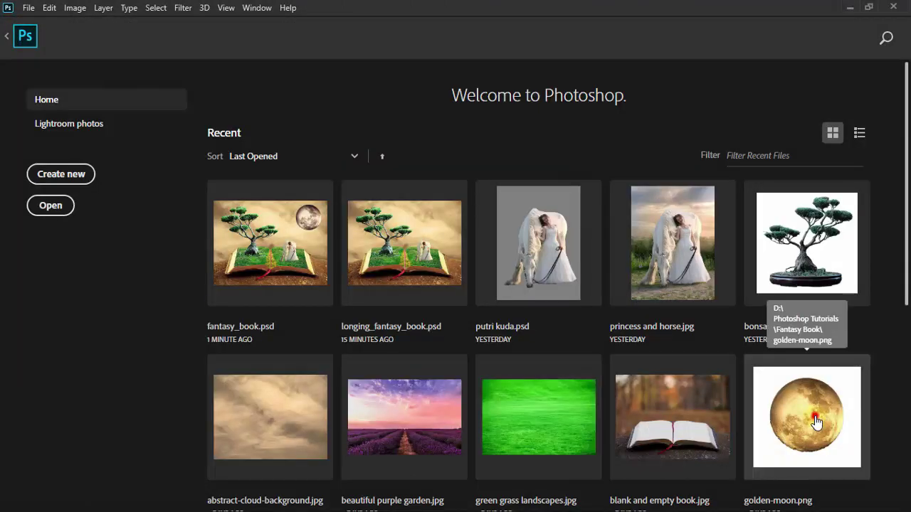
pyautogui.click(816, 423)
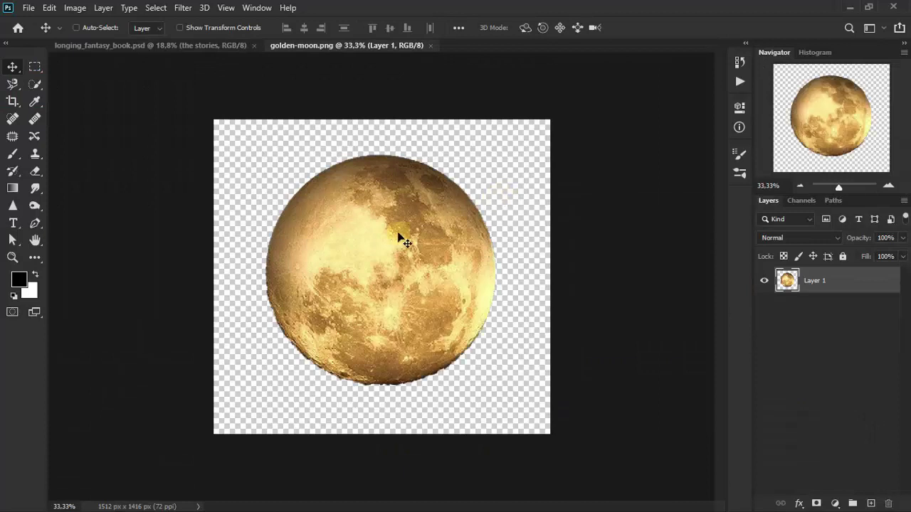
pyautogui.moveTo(395, 242); pyautogui.dragTo(473, 217)
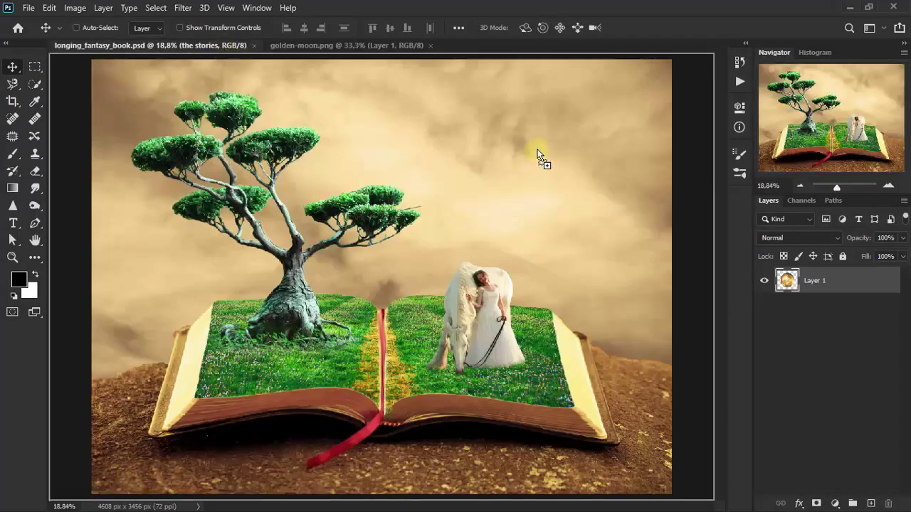
pyautogui.moveTo(539, 156); pyautogui.dragTo(533, 148)
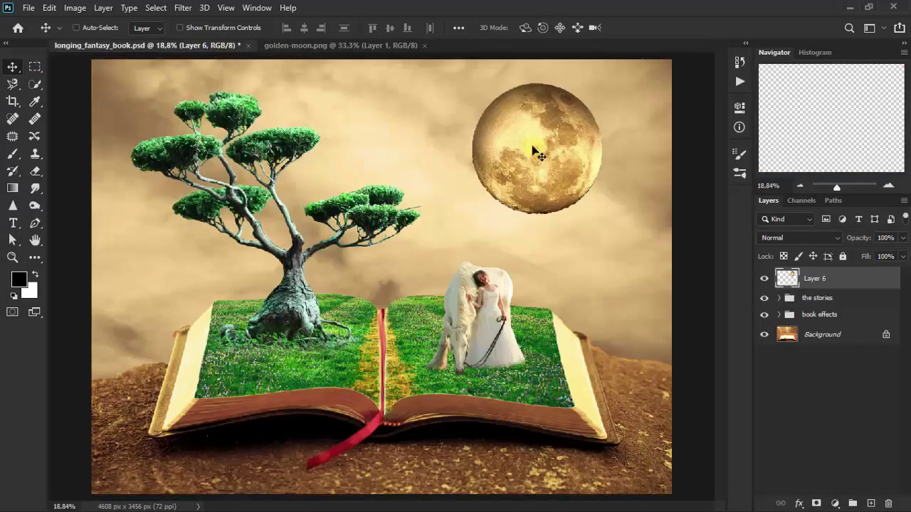
pyautogui.click(373, 48)
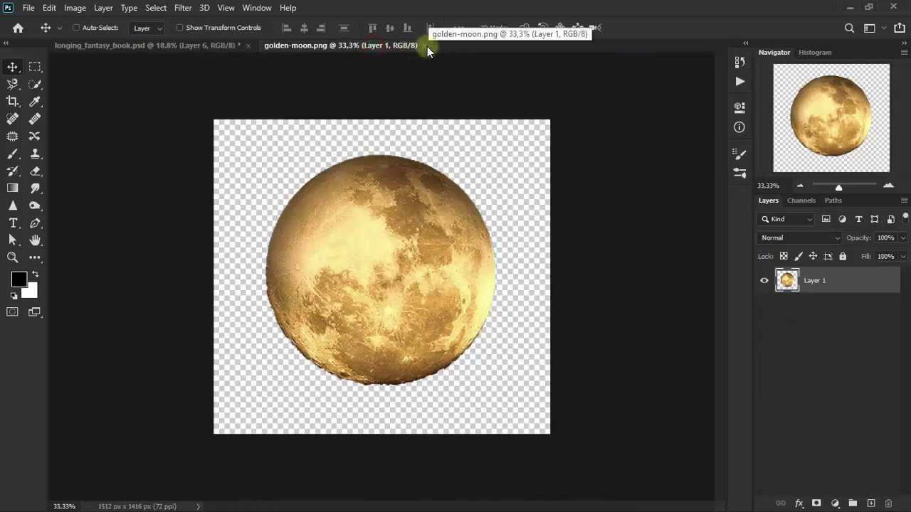
pyautogui.click(427, 46)
pyautogui.moveTo(538, 173)
pyautogui.mouseDown()
pyautogui.moveTo(583, 180)
pyautogui.moveTo(577, 175)
pyautogui.mouseUp()
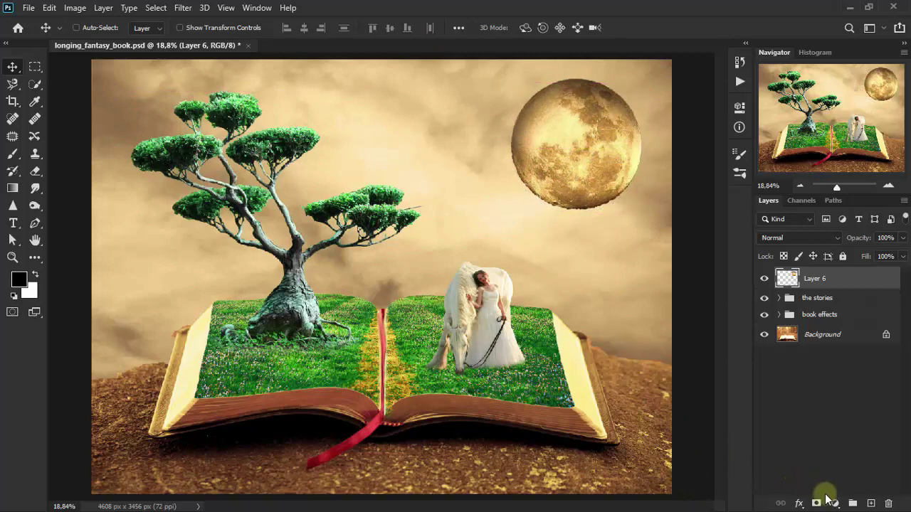
# - Clip a Brightness/Contrast adjustment to the moon's Layer 6 with Brightness -27 and Contrast 100
pyautogui.click(834, 503)
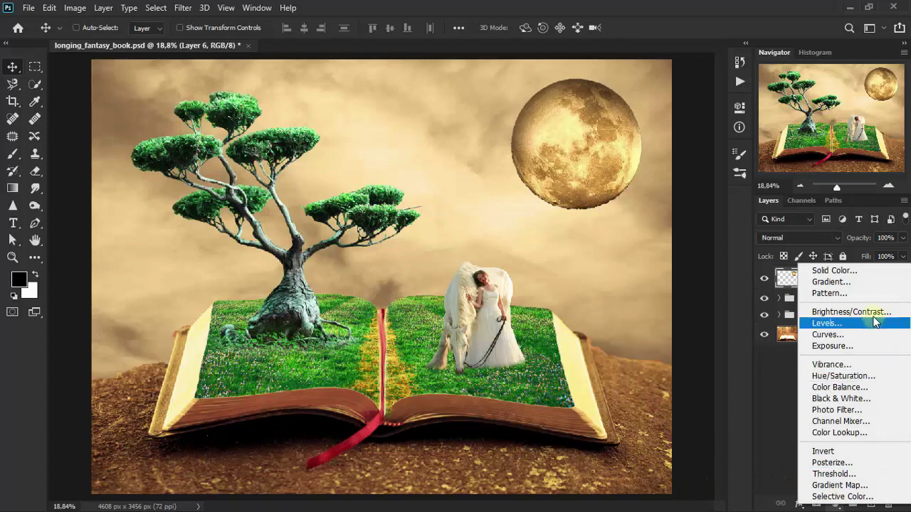
pyautogui.click(853, 313)
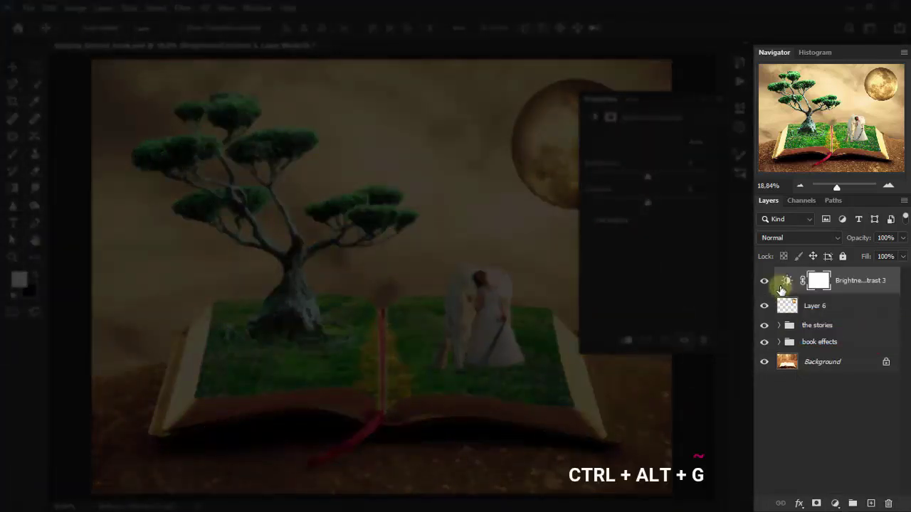
pyautogui.hotkey('ctrl', 'alt', 'g')
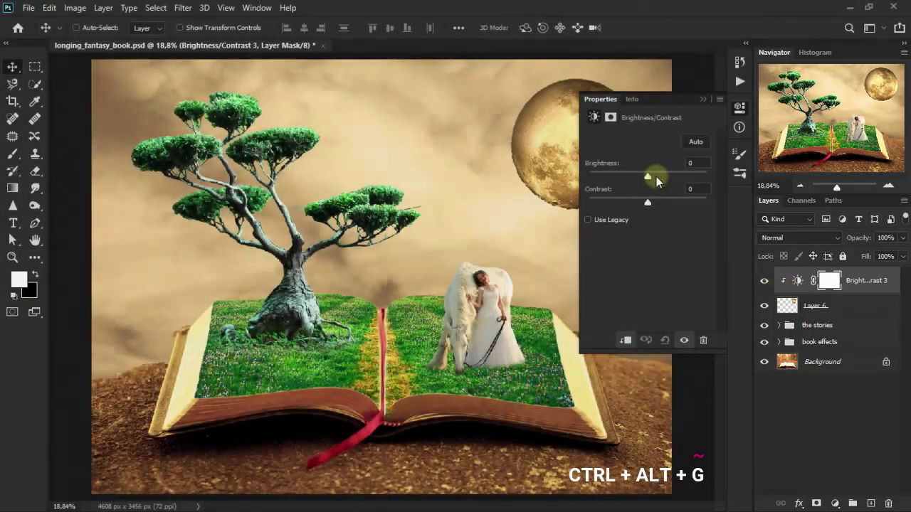
pyautogui.moveTo(648, 176)
pyautogui.mouseDown()
pyautogui.moveTo(636, 176)
pyautogui.moveTo(731, 209)
pyautogui.mouseUp()
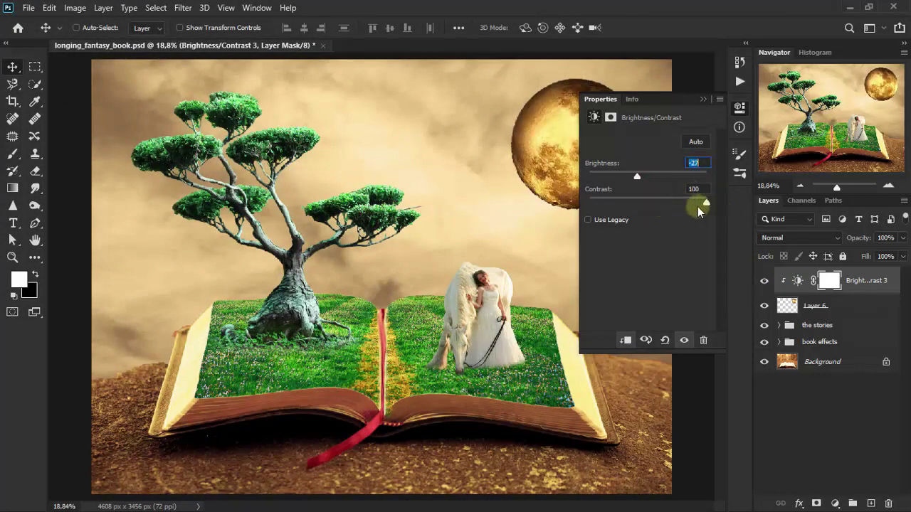
pyautogui.click(705, 103)
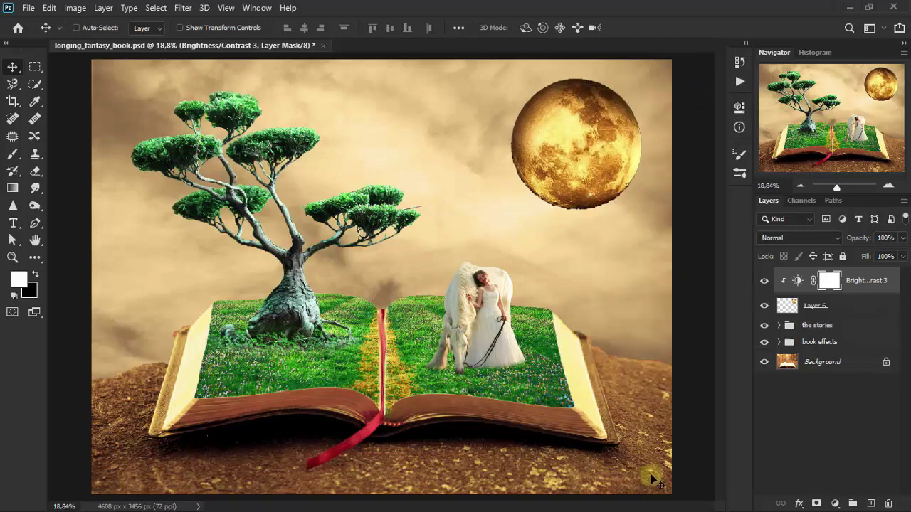
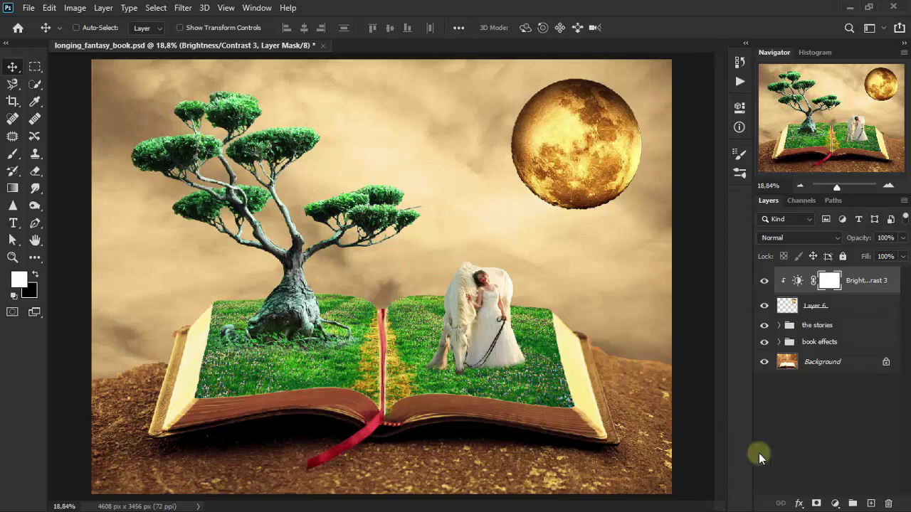
# - Add a Vibrance adjustment clipped to the moon with Vibrance -8 and Saturation -55
pyautogui.click(834, 503)
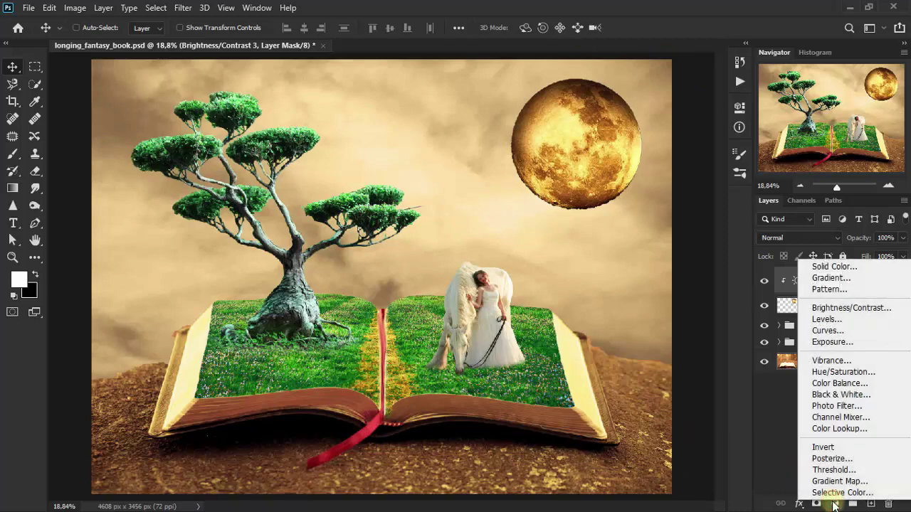
pyautogui.click(831, 360)
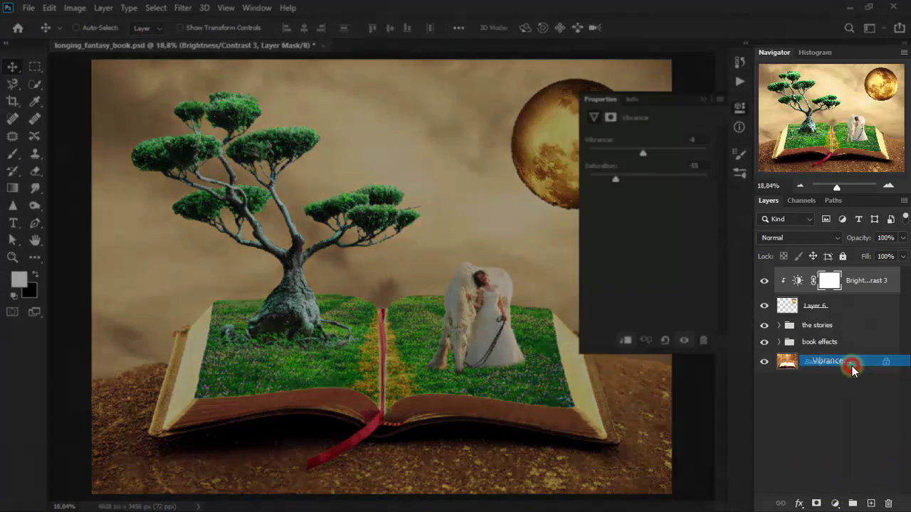
pyautogui.hotkey('ctrl', 'alt', 'g')
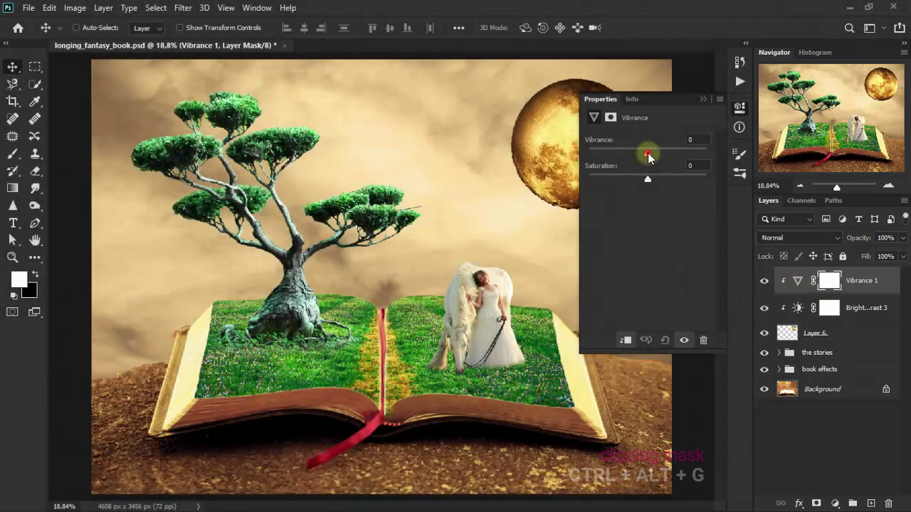
pyautogui.moveTo(649, 155); pyautogui.dragTo(645, 155)
pyautogui.click(709, 140)
pyautogui.write('-8')
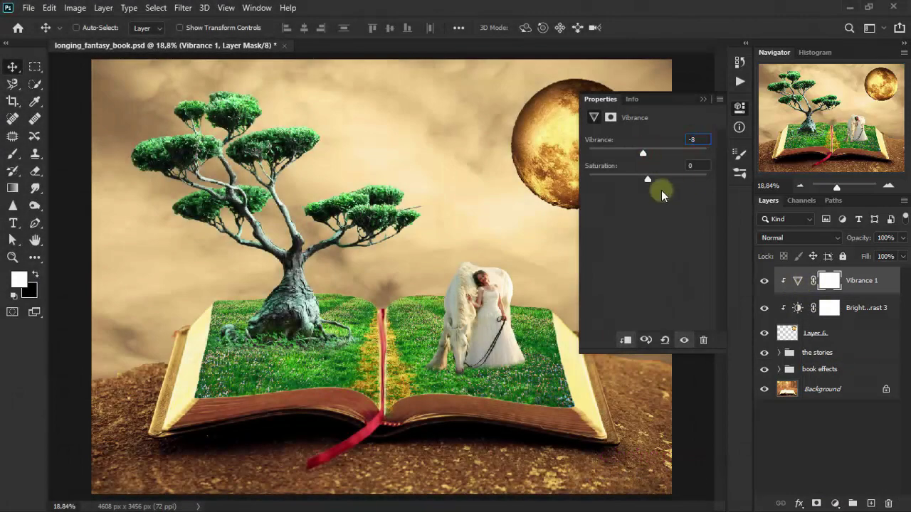
pyautogui.click(691, 168)
pyautogui.write('-55')
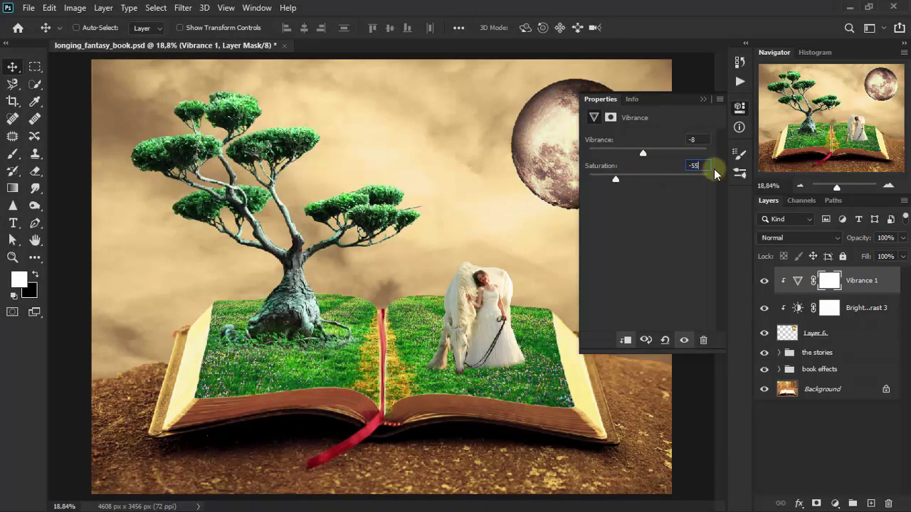
pyautogui.click(704, 99)
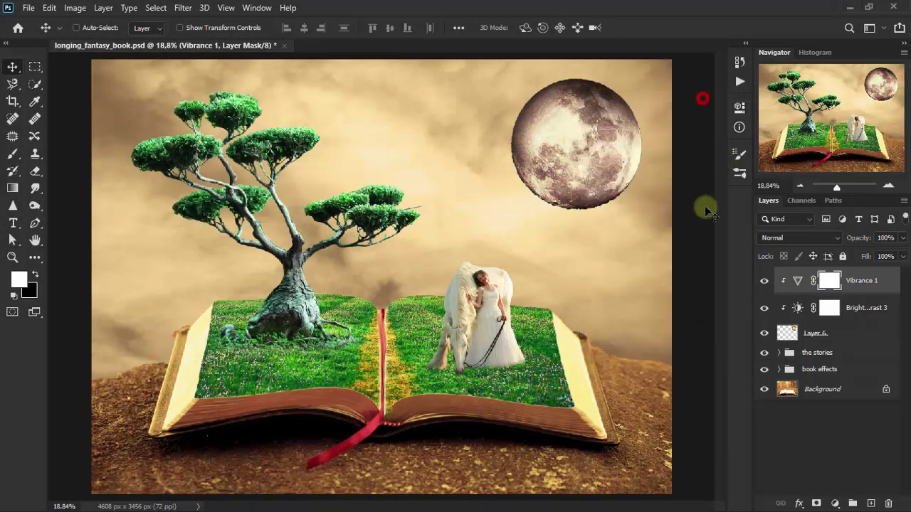
pyautogui.click(764, 280)
pyautogui.click(764, 280)
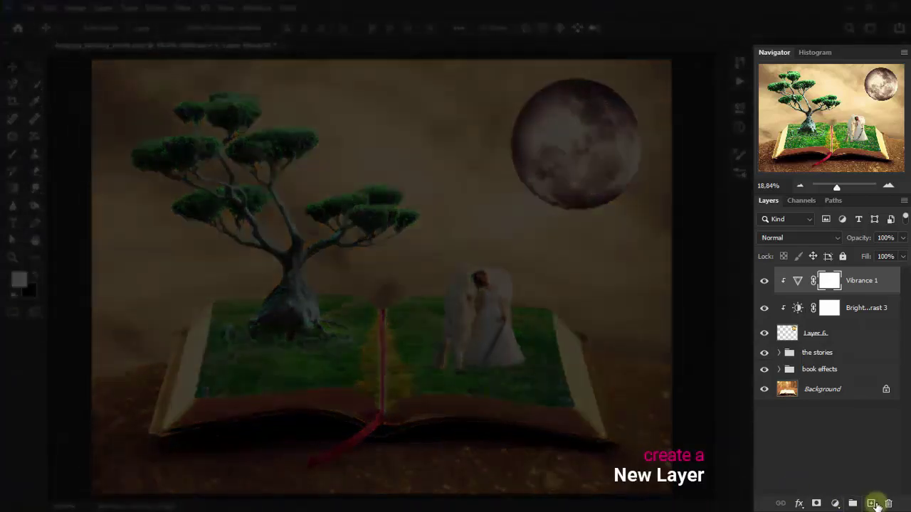
# - On a new layer, draw a #fff559 yellow circle over the book's centre
pyautogui.click(872, 503)
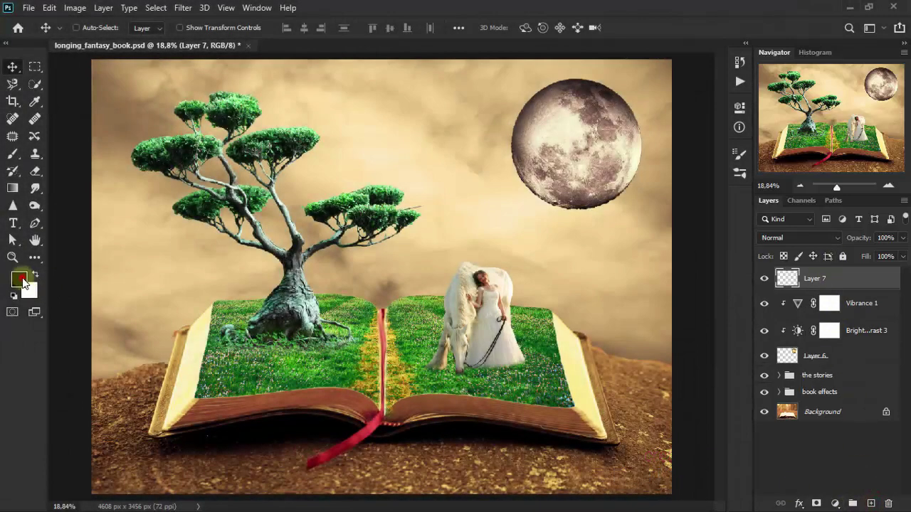
pyautogui.click(19, 279)
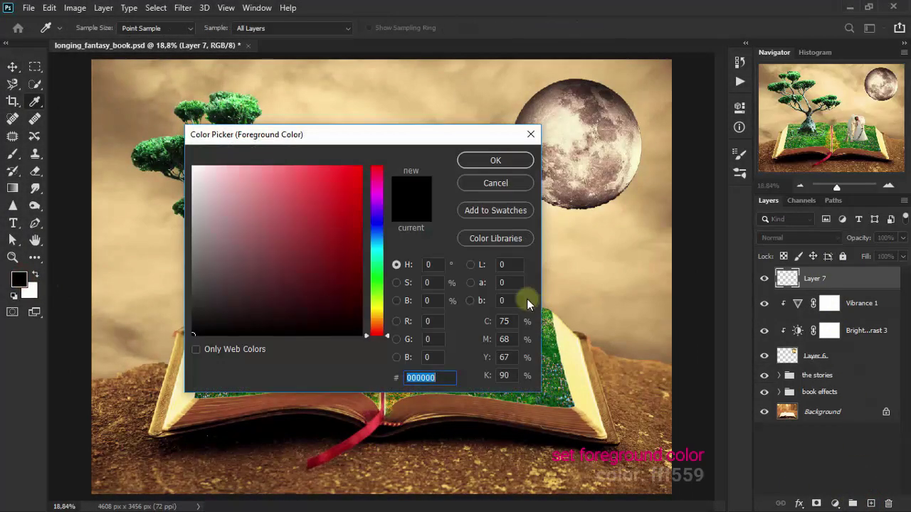
pyautogui.write('fff559')
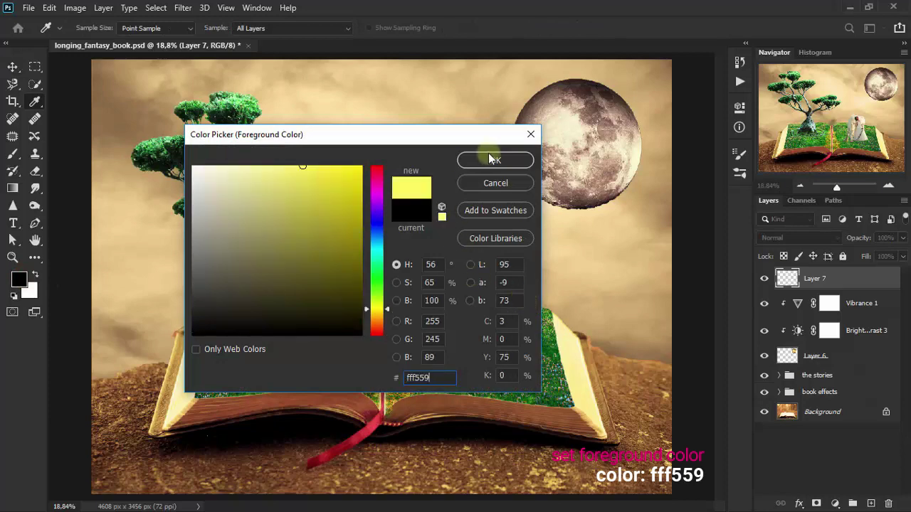
pyautogui.click(495, 163)
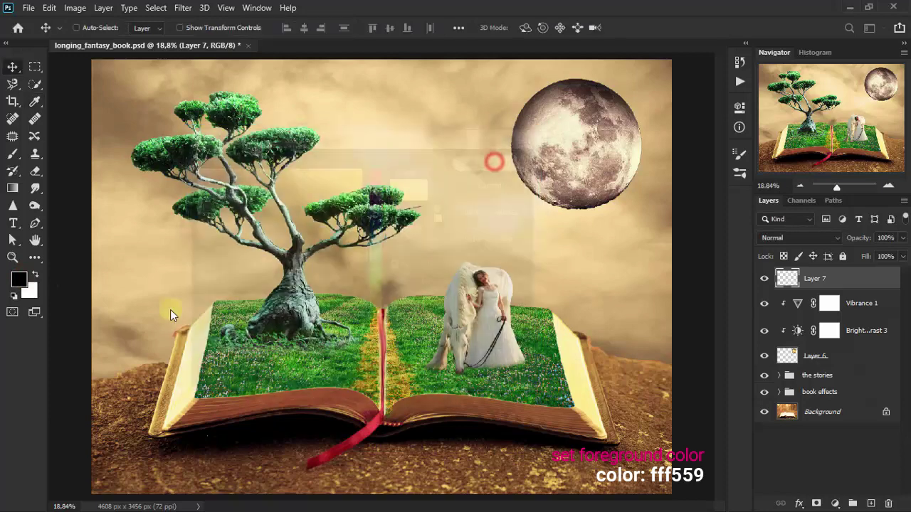
pyautogui.click(36, 260)
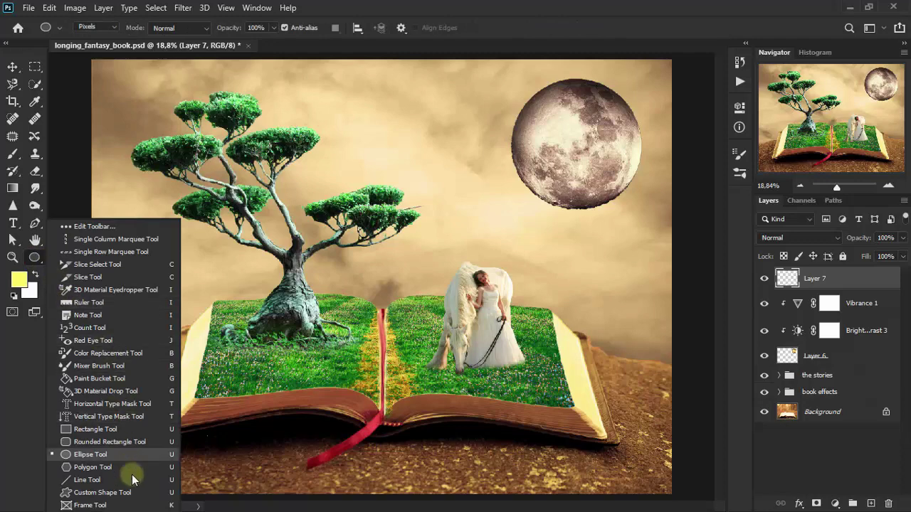
pyautogui.click(139, 454)
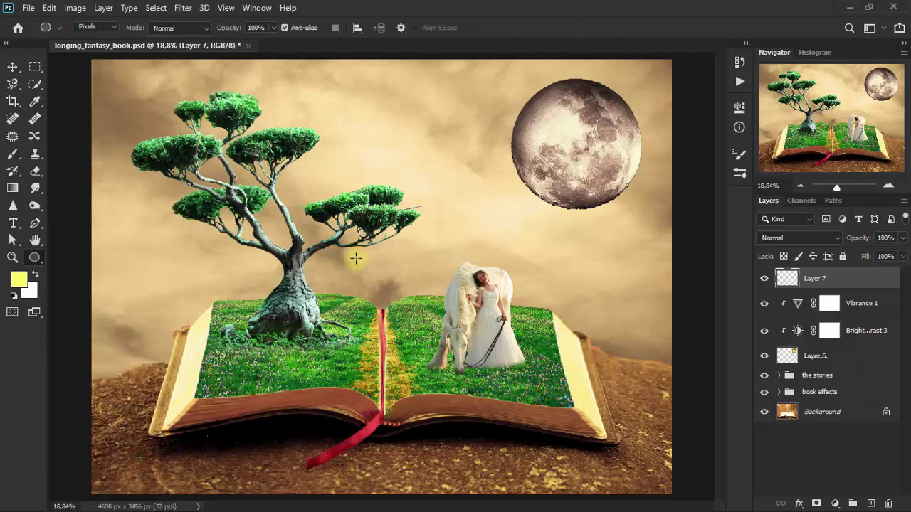
pyautogui.moveTo(355, 258)
pyautogui.mouseDown()
pyautogui.moveTo(443, 393)
pyautogui.moveTo(442, 215)
pyautogui.mouseUp()
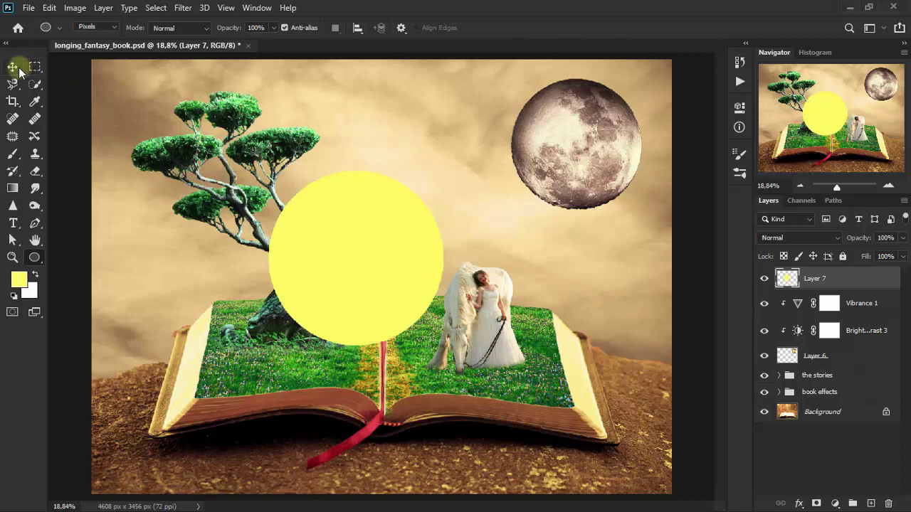
# - Soften the yellow circle with a 184.9-pixel Gaussian Blur
pyautogui.press('v')
pyautogui.click(183, 8)
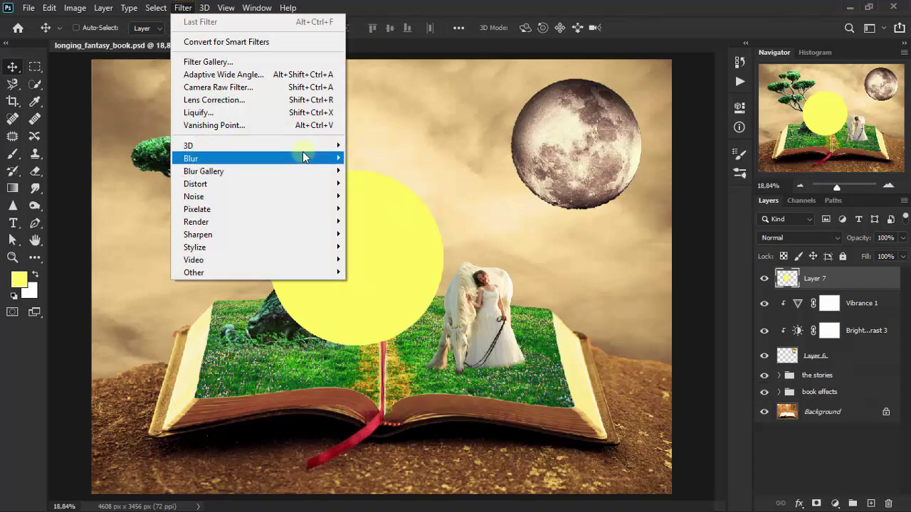
pyautogui.moveTo(257, 158)
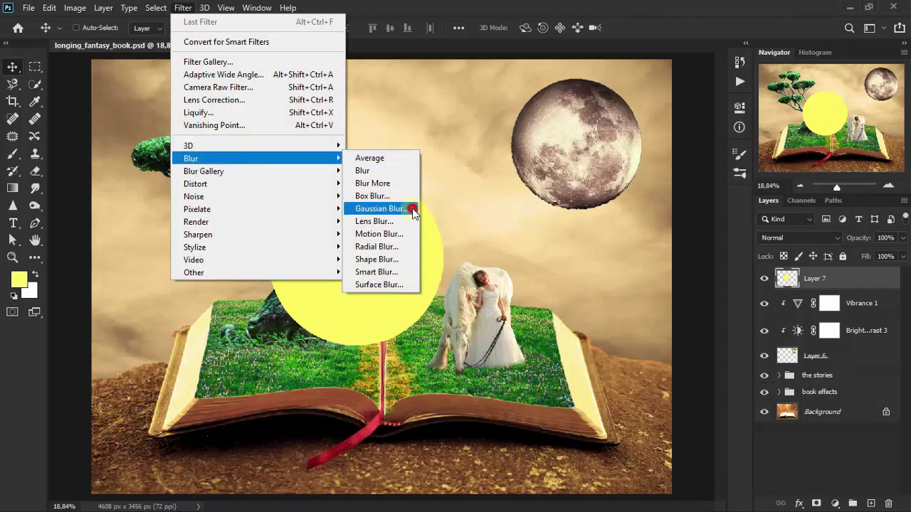
pyautogui.click(407, 208)
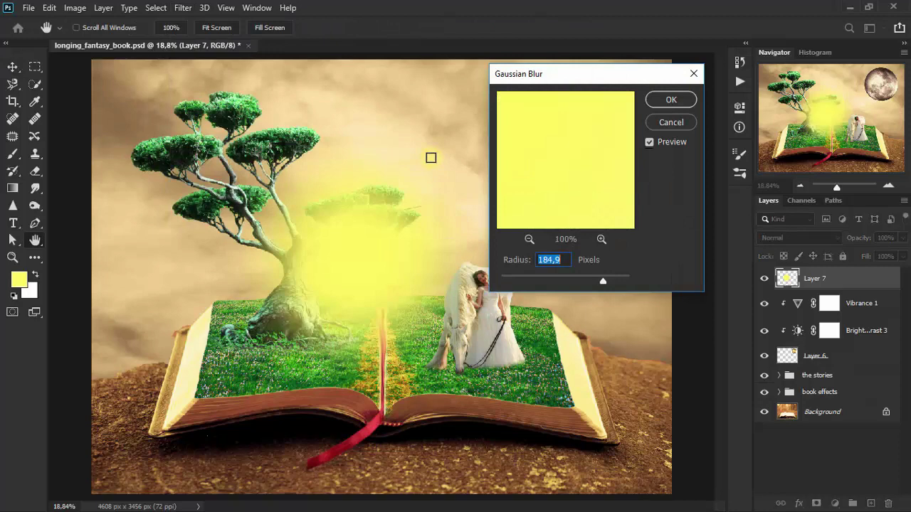
pyautogui.moveTo(600, 80)
pyautogui.mouseDown()
pyautogui.moveTo(482, 296)
pyautogui.moveTo(568, 198)
pyautogui.mouseUp()
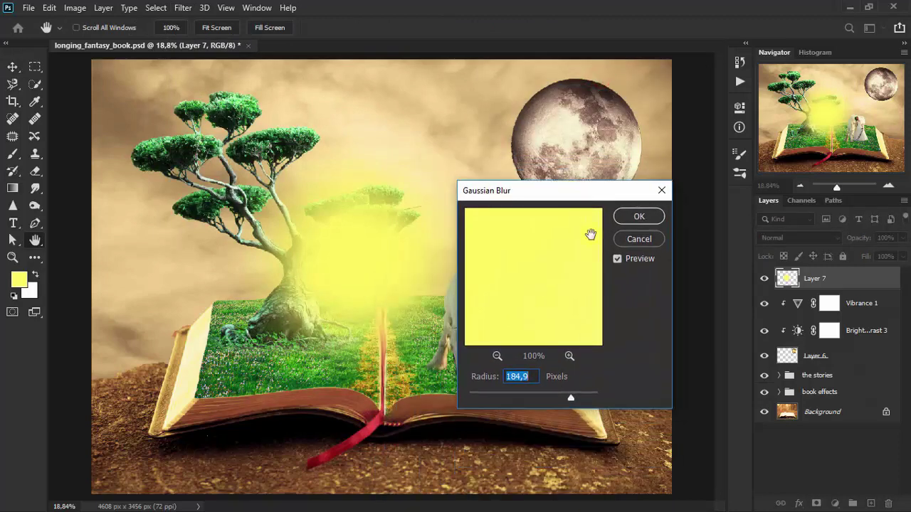
pyautogui.click(639, 217)
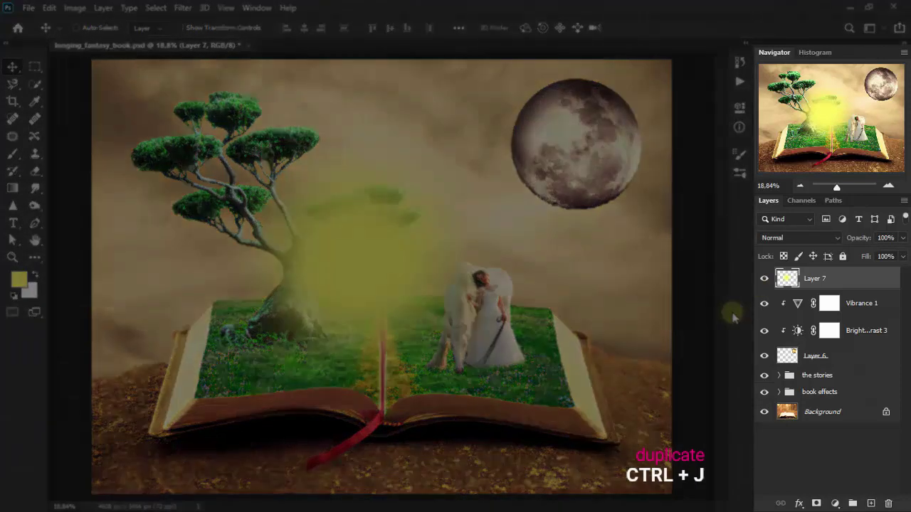
# - Duplicate the glow, hide Layer 7, and move and enlarge the copy to the upper right
pyautogui.hotkey('ctrl', 'j')
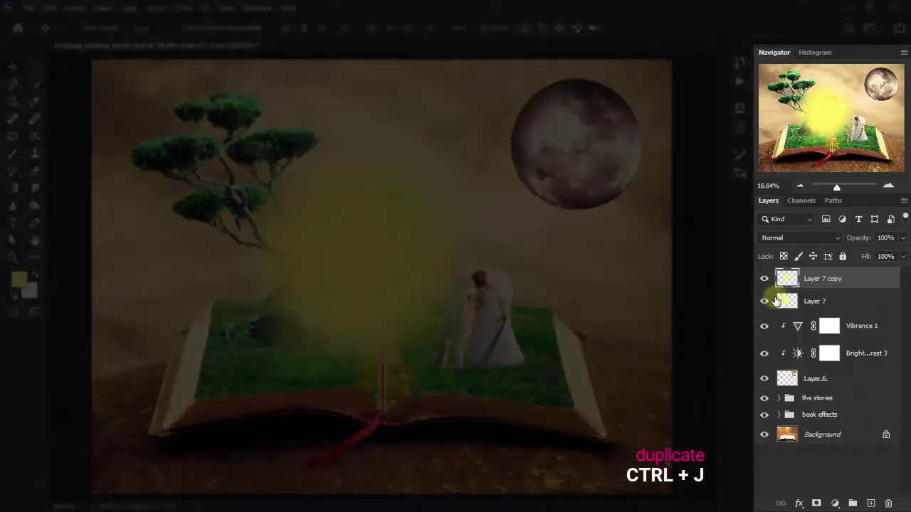
pyautogui.click(761, 304)
pyautogui.moveTo(378, 252)
pyautogui.mouseDown()
pyautogui.moveTo(646, 210)
pyautogui.moveTo(636, 196)
pyautogui.mouseUp()
pyautogui.hotkey('ctrl', 't')
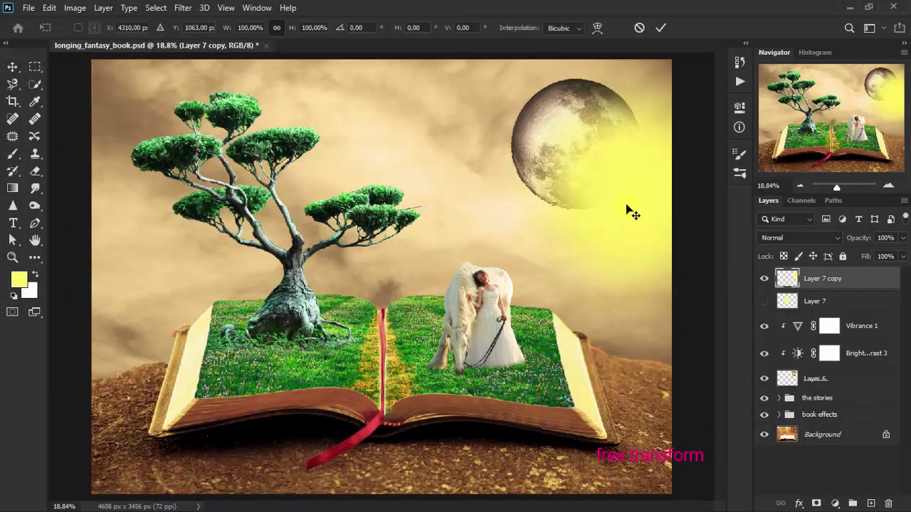
pyautogui.moveTo(634, 341); pyautogui.dragTo(634, 434)
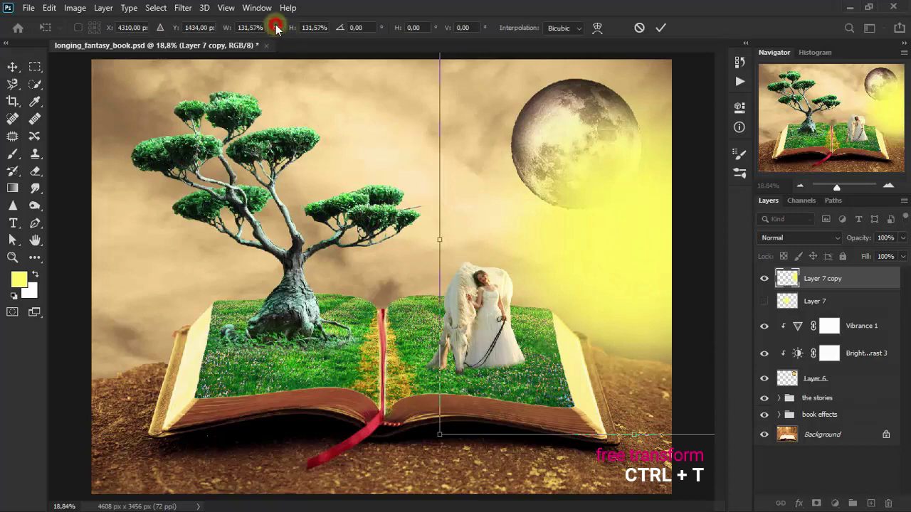
pyautogui.moveTo(633, 434); pyautogui.dragTo(634, 466)
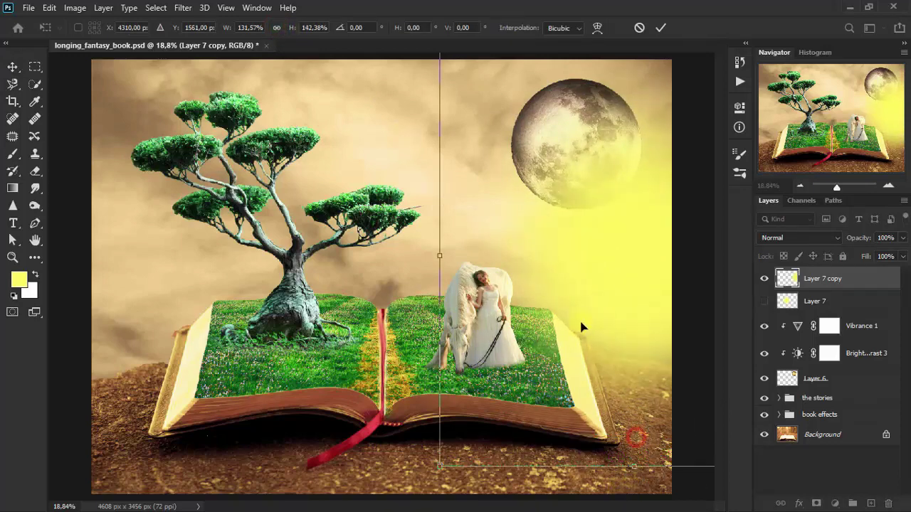
pyautogui.moveTo(580, 326); pyautogui.dragTo(584, 311)
pyautogui.moveTo(442, 240); pyautogui.dragTo(433, 253)
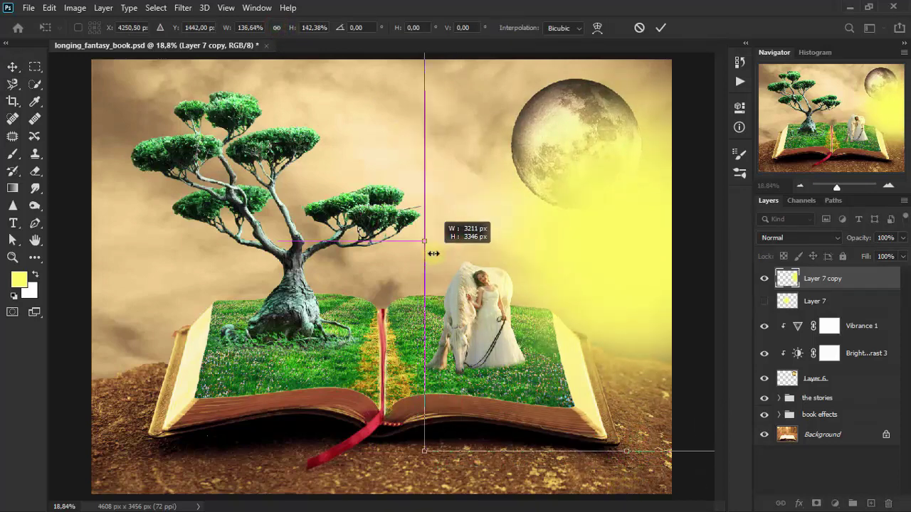
pyautogui.moveTo(628, 461); pyautogui.dragTo(629, 481)
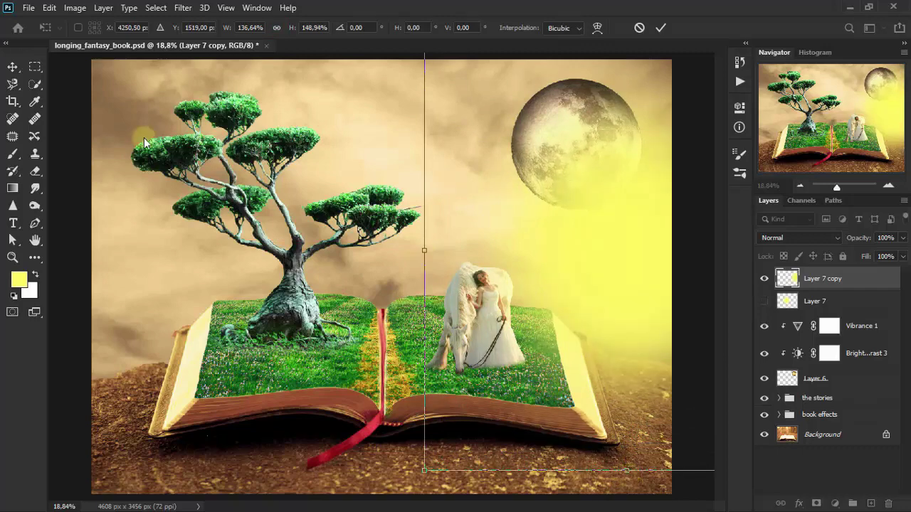
pyautogui.click(12, 66)
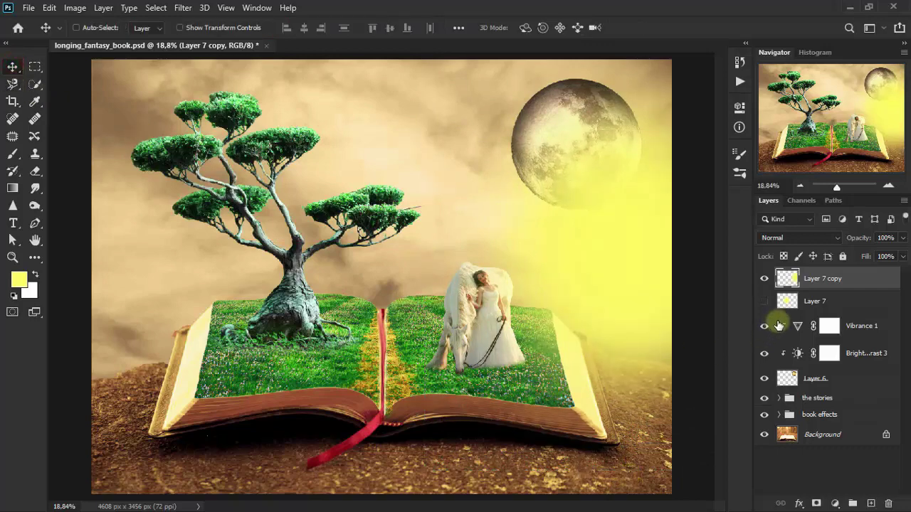
# - Set Layer 7 copy to Luminosity blending at 40% opacity
pyautogui.click(798, 239)
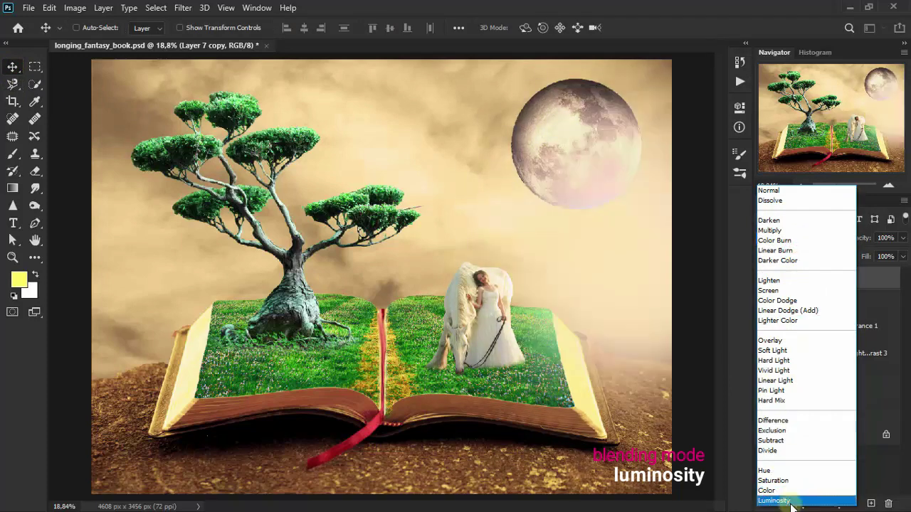
pyautogui.click(792, 501)
pyautogui.click(903, 238)
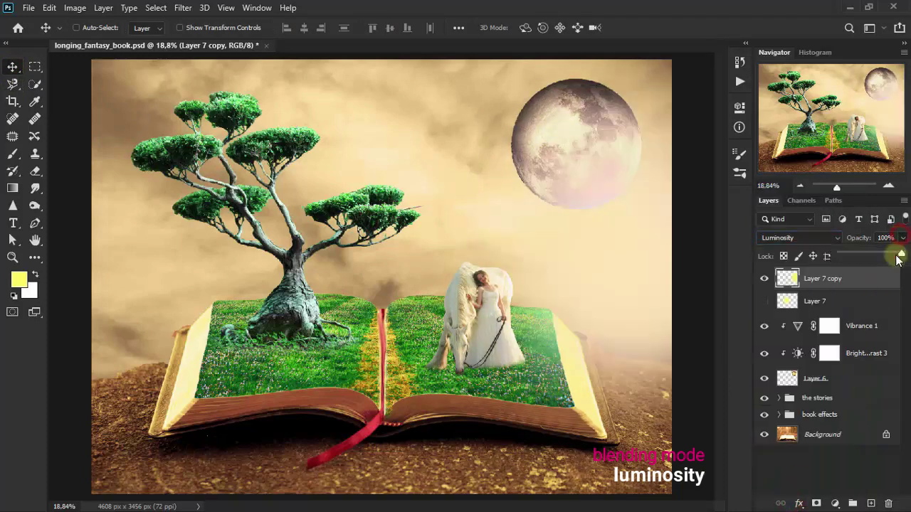
pyautogui.moveTo(898, 256); pyautogui.dragTo(865, 253)
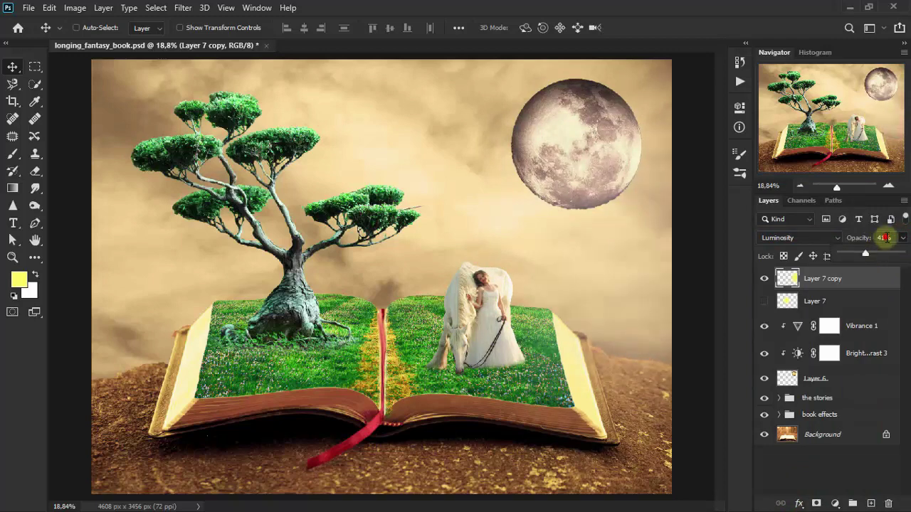
pyautogui.click(884, 238)
pyautogui.write('40')
pyautogui.press('Return')
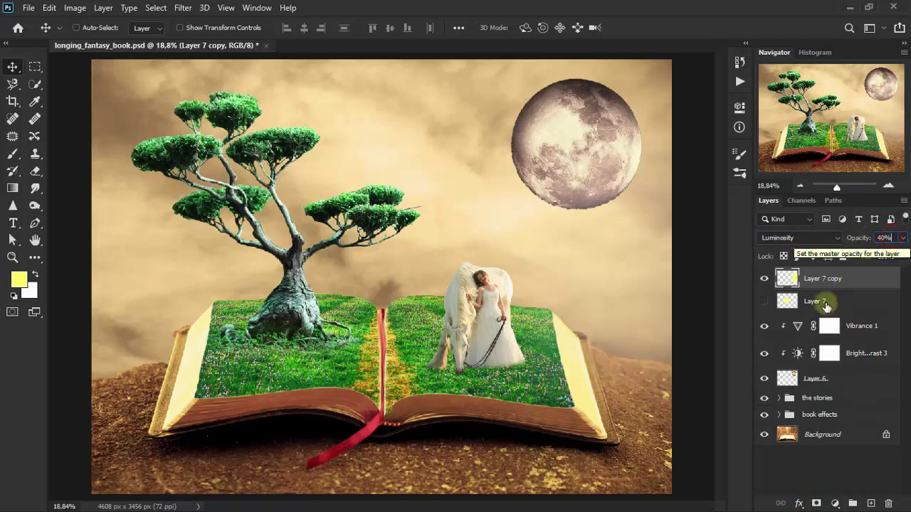
pyautogui.click(764, 279)
pyautogui.click(765, 280)
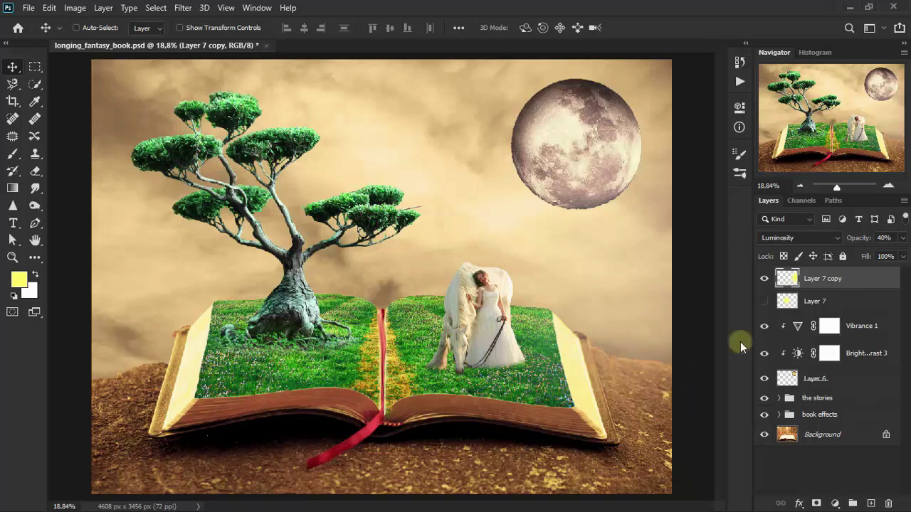
pyautogui.click(832, 301)
# - Duplicate Layer 7 to the top, move it onto the moon, and set Linear Dodge (Add) at 54%
pyautogui.hotkey('ctrl', 'j')
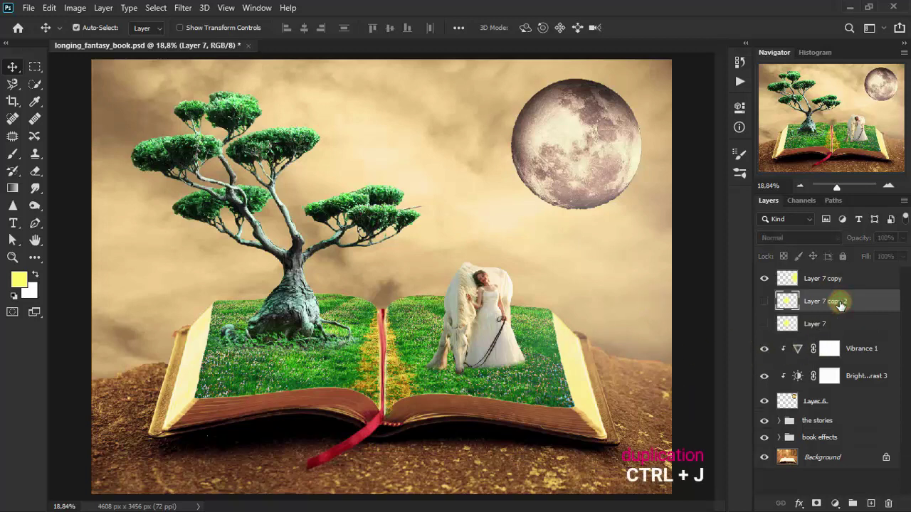
pyautogui.moveTo(840, 303); pyautogui.dragTo(832, 271)
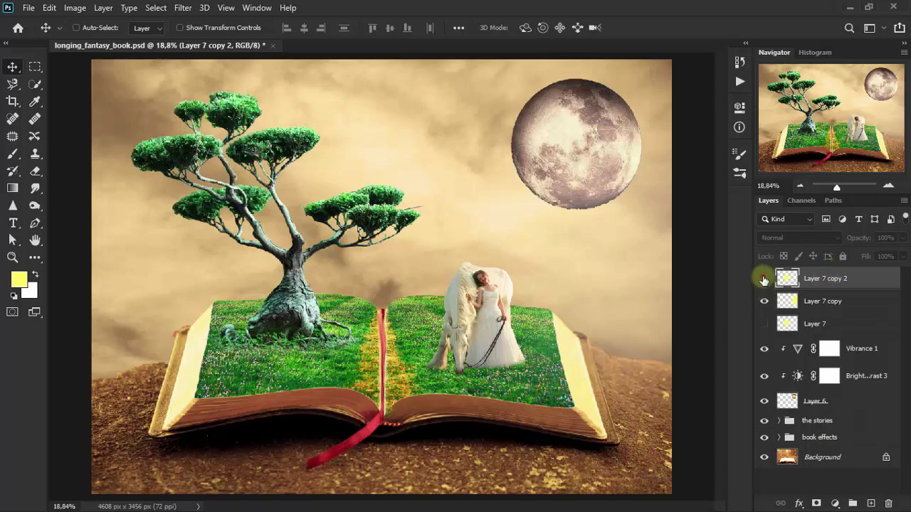
pyautogui.click(764, 278)
pyautogui.moveTo(362, 251); pyautogui.dragTo(519, 86)
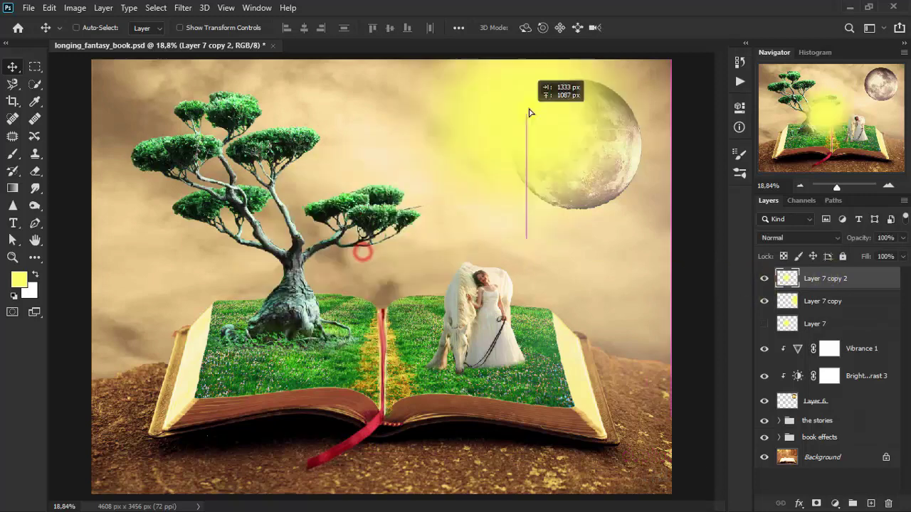
pyautogui.click(797, 243)
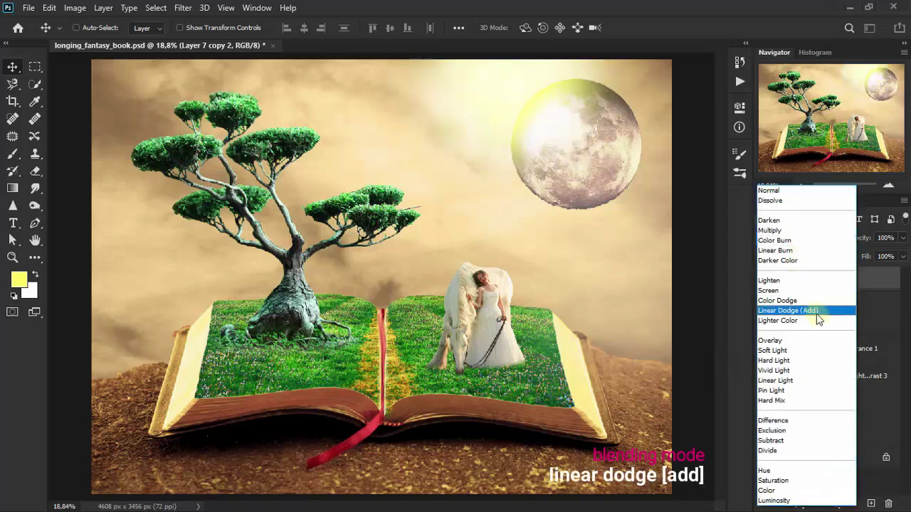
pyautogui.click(817, 314)
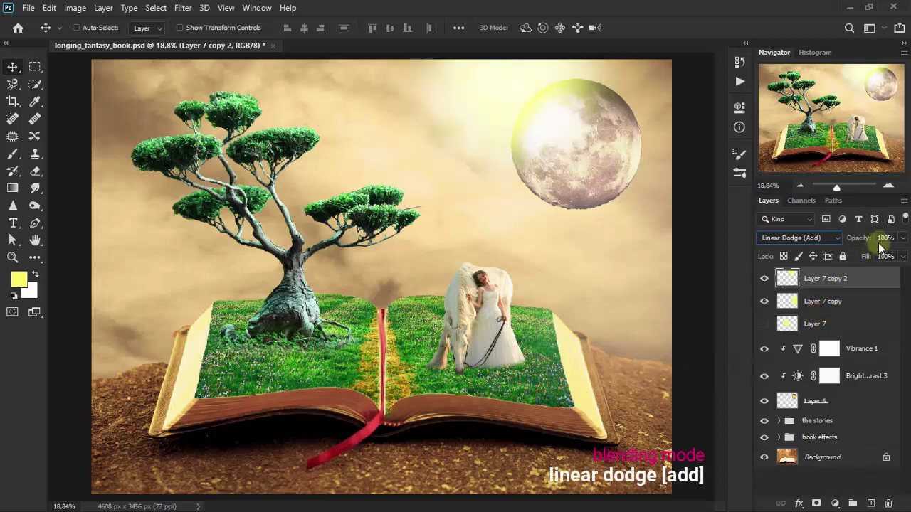
pyautogui.moveTo(899, 255); pyautogui.dragTo(856, 254)
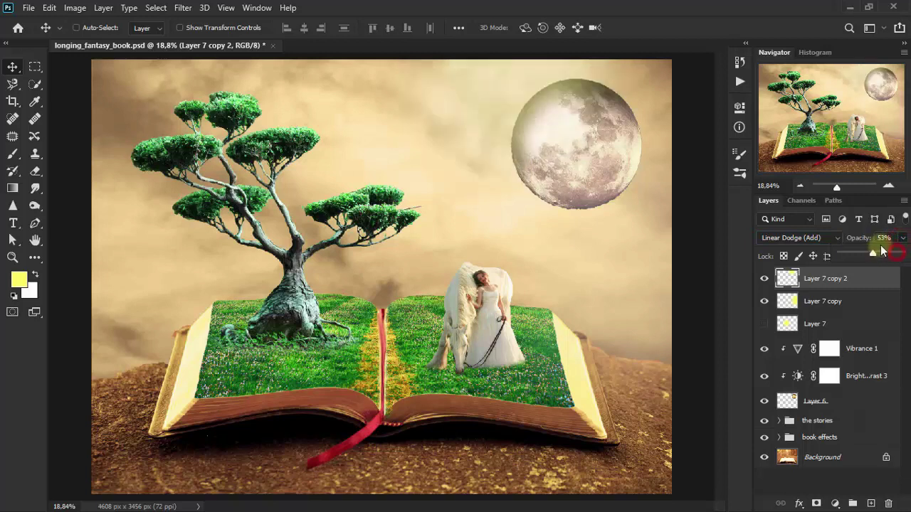
pyautogui.write('54')
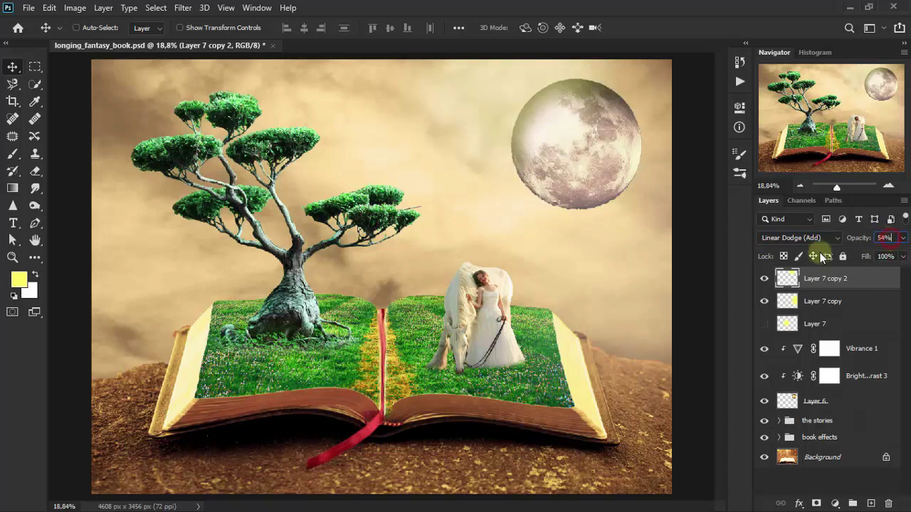
# - Narrow the moon glow and rotate it about 14° clockwise
pyautogui.hotkey('ctrl', 't')
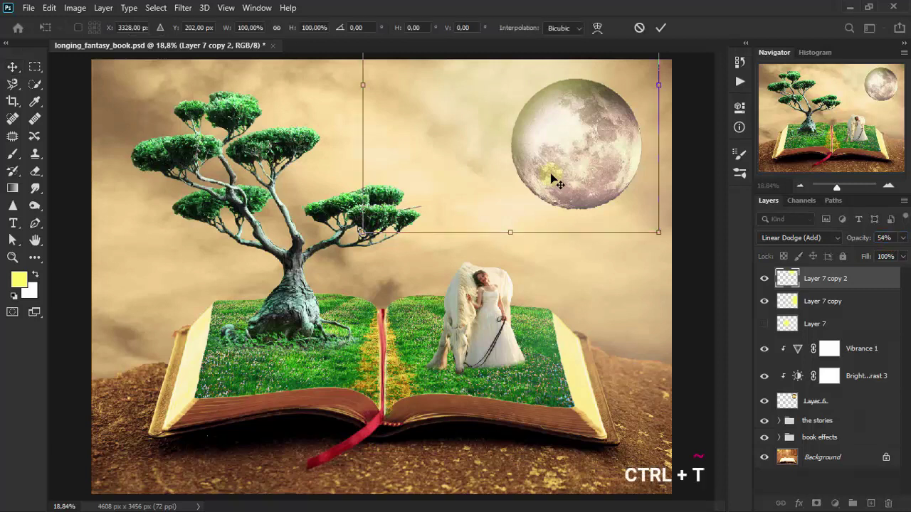
pyautogui.moveTo(364, 88); pyautogui.dragTo(406, 91)
pyautogui.moveTo(658, 90); pyautogui.dragTo(622, 91)
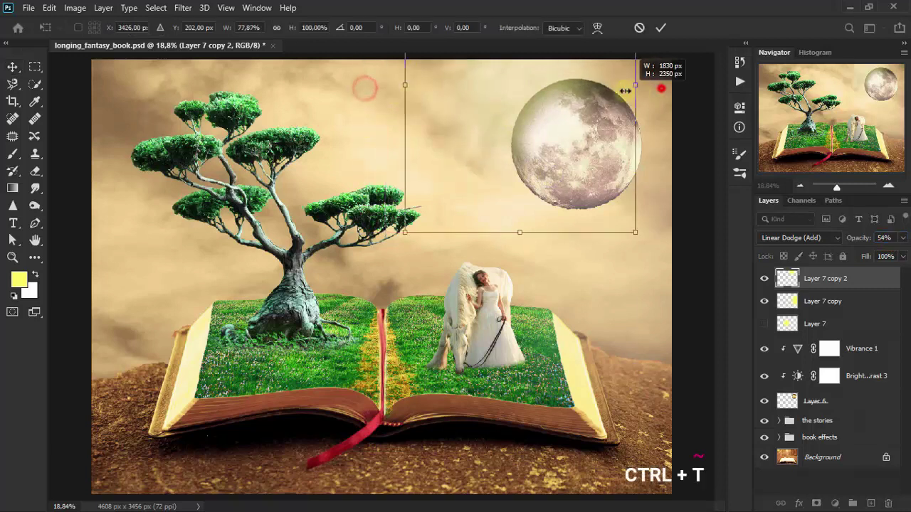
pyautogui.moveTo(512, 231)
pyautogui.mouseDown()
pyautogui.moveTo(501, 222)
pyautogui.moveTo(505, 232)
pyautogui.mouseUp()
pyautogui.moveTo(404, 82); pyautogui.dragTo(408, 84)
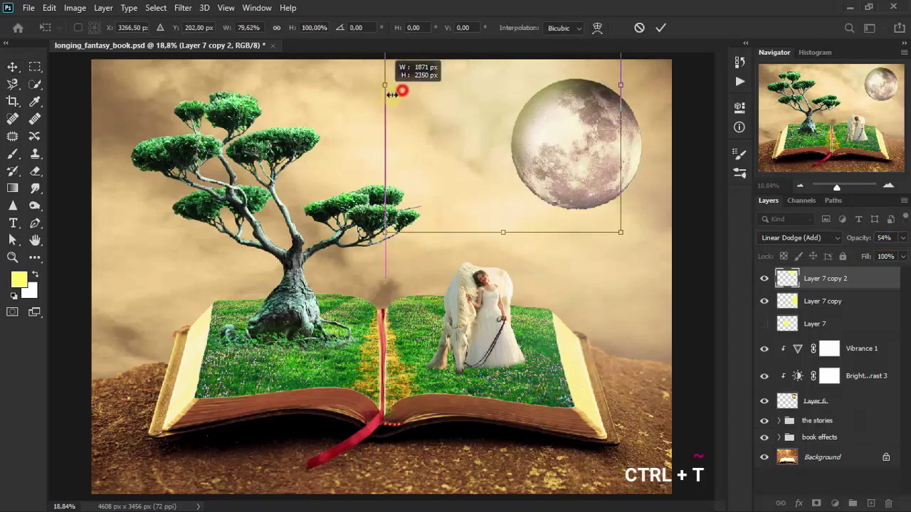
pyautogui.moveTo(620, 81); pyautogui.dragTo(603, 84)
pyautogui.moveTo(621, 137); pyautogui.dragTo(647, 167)
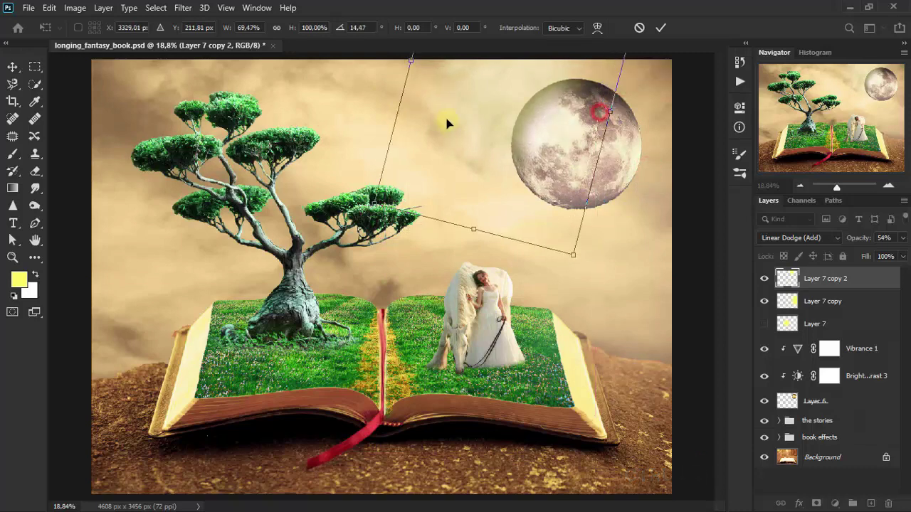
pyautogui.click(659, 28)
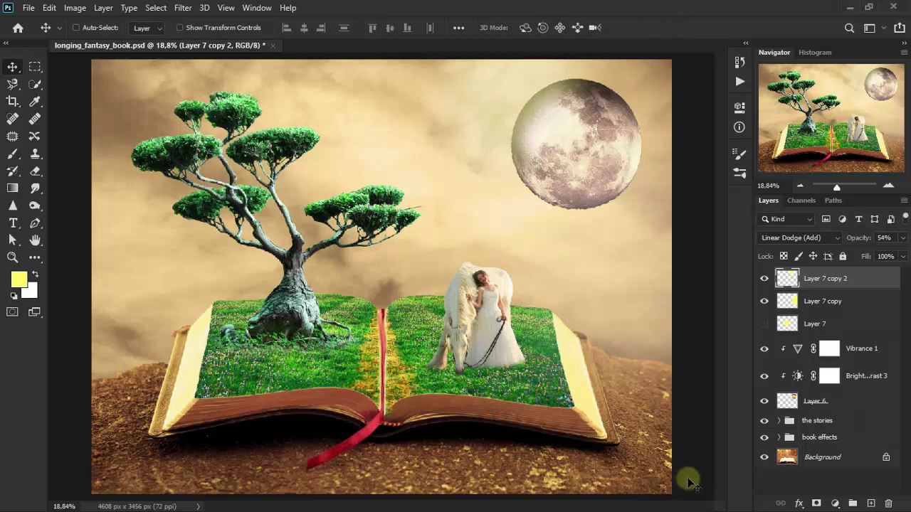
# - Duplicate Layer 7 as a top-level Linear Dodge (Add) glow at 40%, moved toward the moon
pyautogui.click(859, 329)
pyautogui.hotkey('ctrl', 'j')
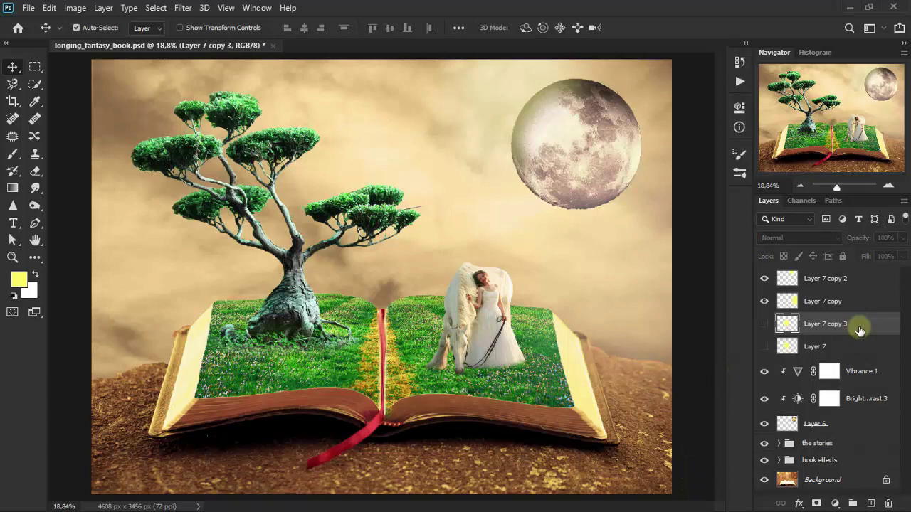
pyautogui.moveTo(858, 329)
pyautogui.mouseDown()
pyautogui.moveTo(844, 260)
pyautogui.moveTo(839, 274)
pyautogui.mouseUp()
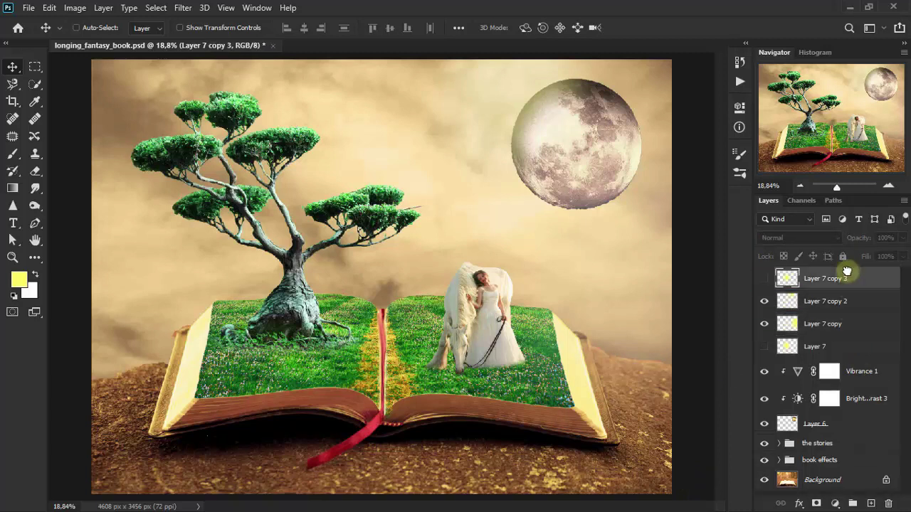
pyautogui.click(763, 279)
pyautogui.click(786, 237)
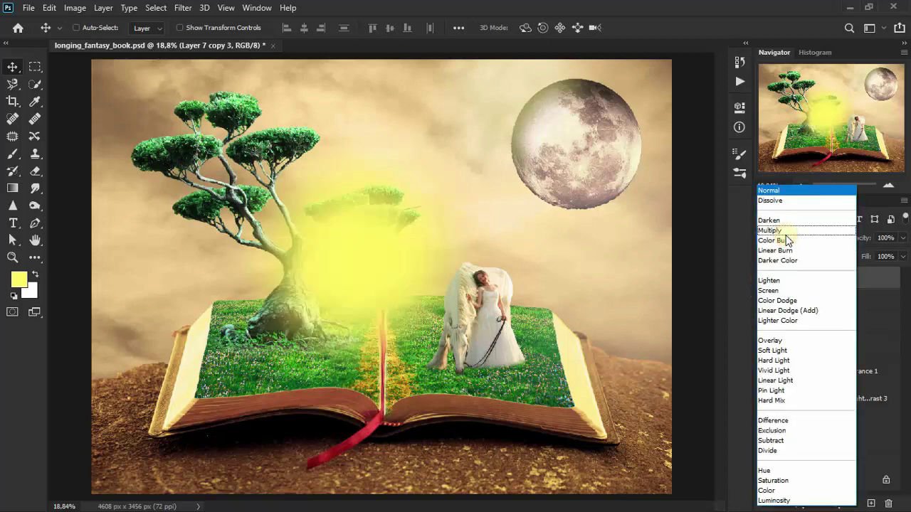
pyautogui.click(791, 311)
pyautogui.moveTo(371, 265); pyautogui.dragTo(649, 211)
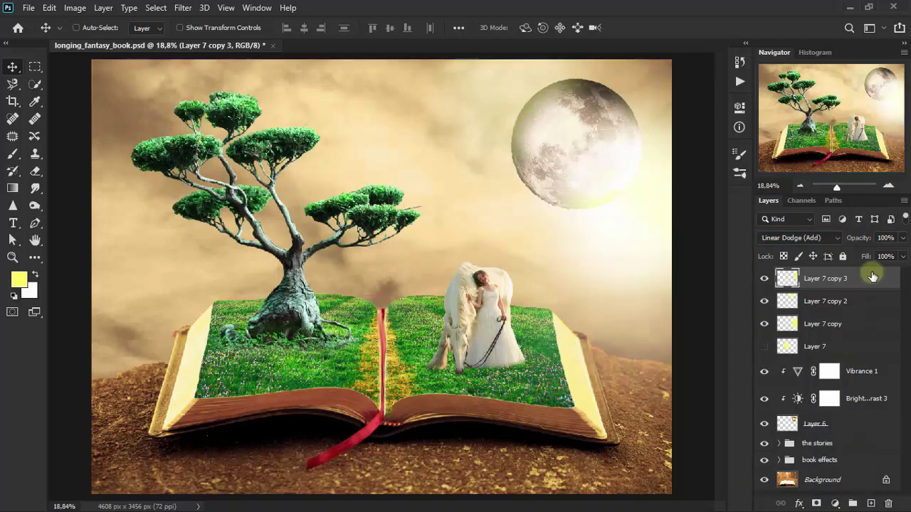
pyautogui.click(902, 238)
pyautogui.moveTo(901, 246); pyautogui.dragTo(868, 238)
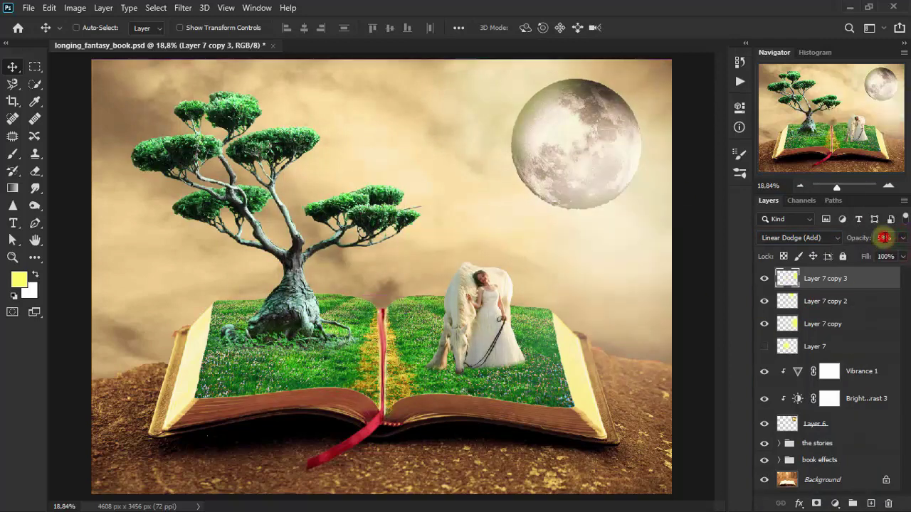
pyautogui.press('4')
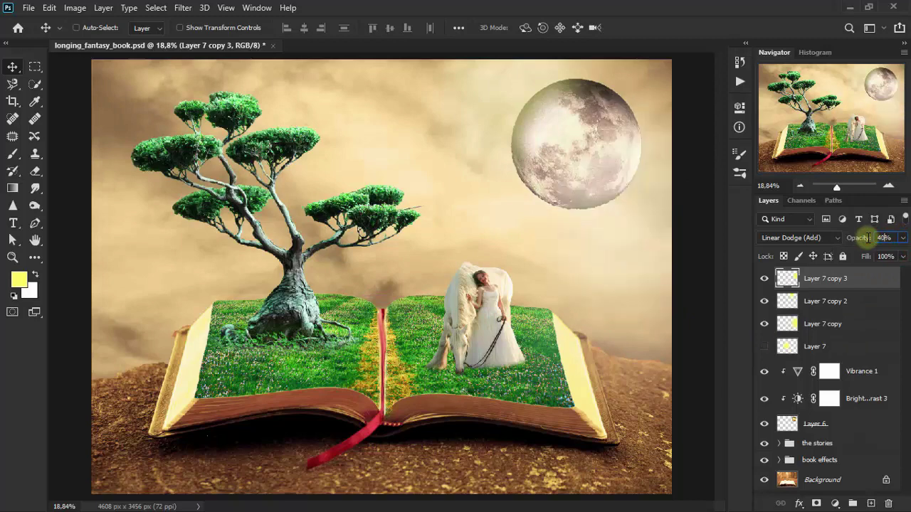
# - Scale down and reshape Layer 7 copy 3 to brighten the sky above the bride
pyautogui.hotkey('ctrl', 't')
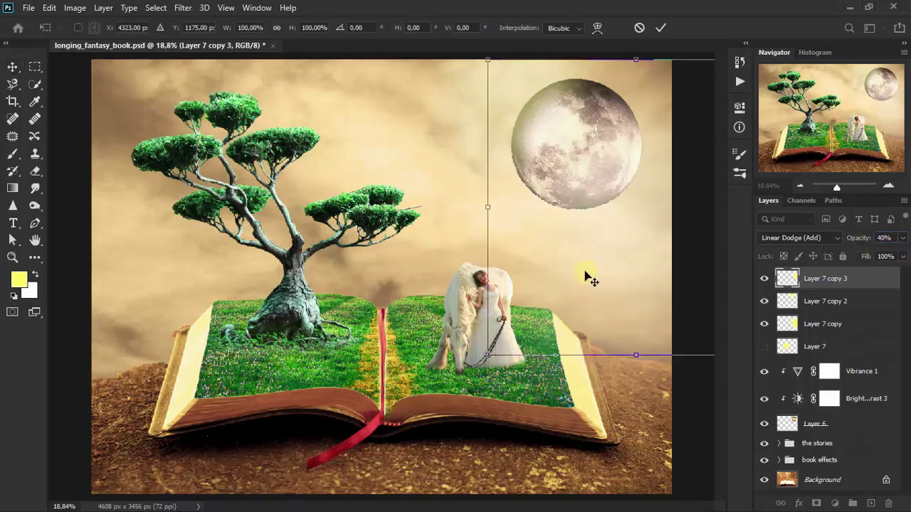
pyautogui.moveTo(639, 356)
pyautogui.mouseDown()
pyautogui.moveTo(617, 256)
pyautogui.moveTo(614, 306)
pyautogui.mouseUp()
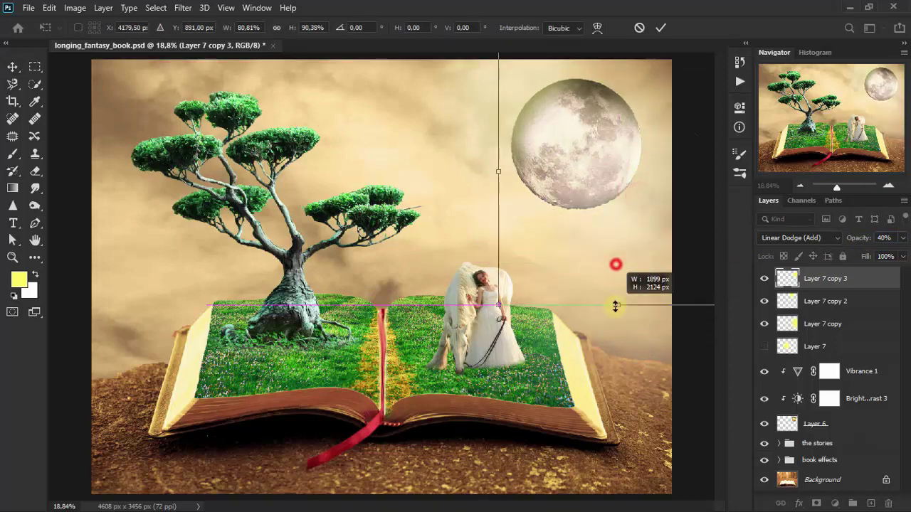
pyautogui.moveTo(499, 177); pyautogui.dragTo(510, 178)
pyautogui.moveTo(685, 244); pyautogui.dragTo(654, 244)
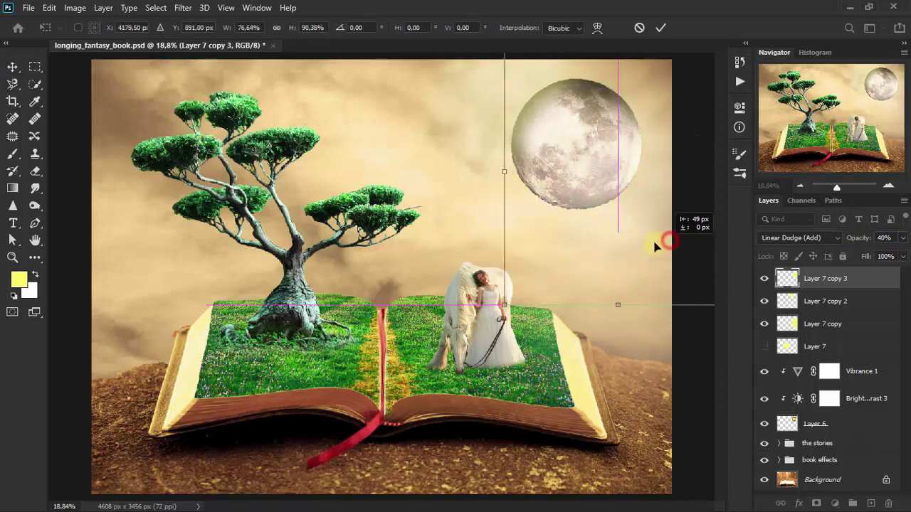
pyautogui.moveTo(605, 305); pyautogui.dragTo(606, 315)
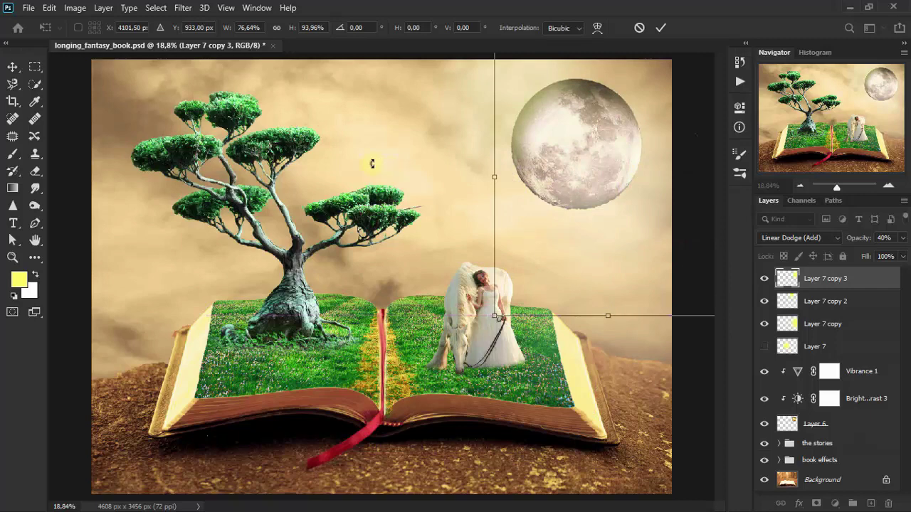
pyautogui.click(12, 66)
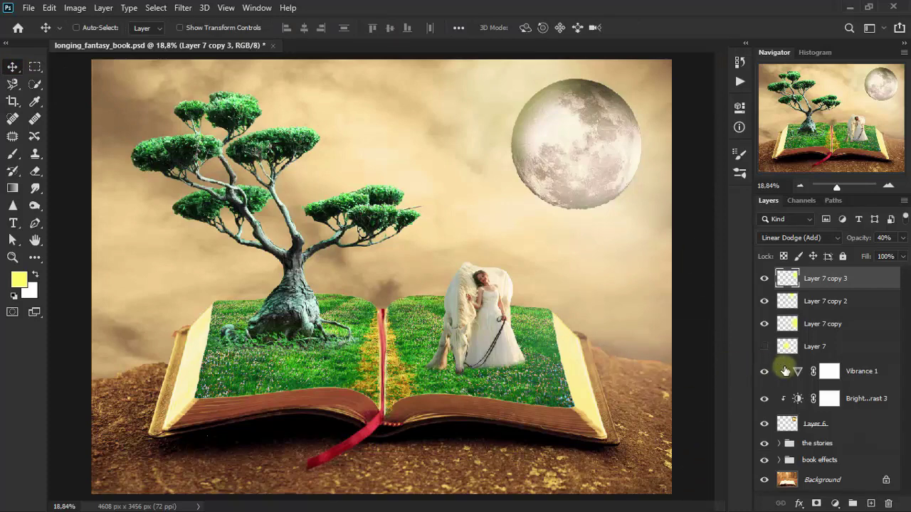
# - Duplicate Layer 7 as a fourth glow on top, blended Linear Dodge (Add) at 40% opacity
pyautogui.click(829, 354)
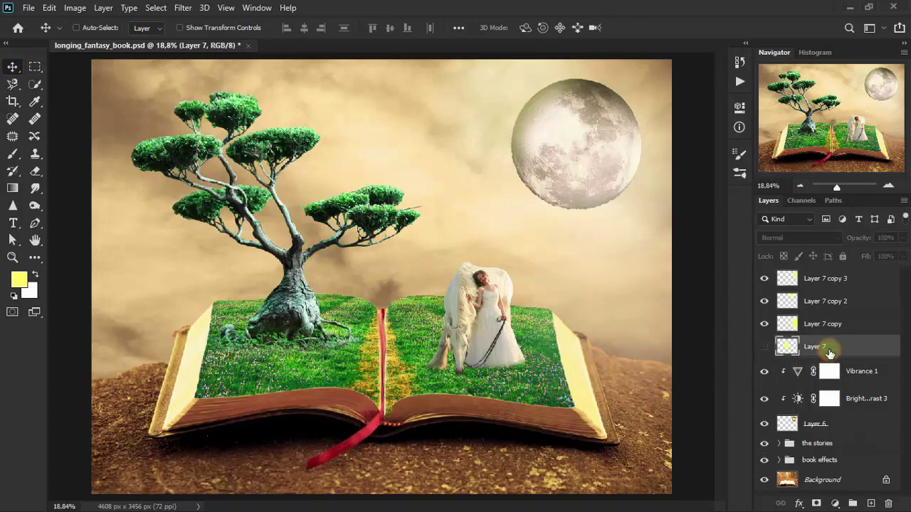
pyautogui.hotkey('ctrl', 'j')
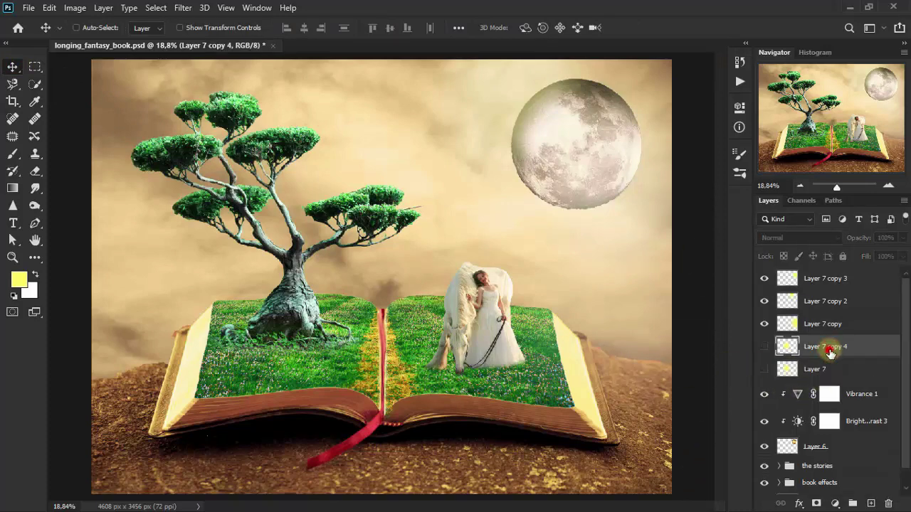
pyautogui.moveTo(829, 354); pyautogui.dragTo(822, 272)
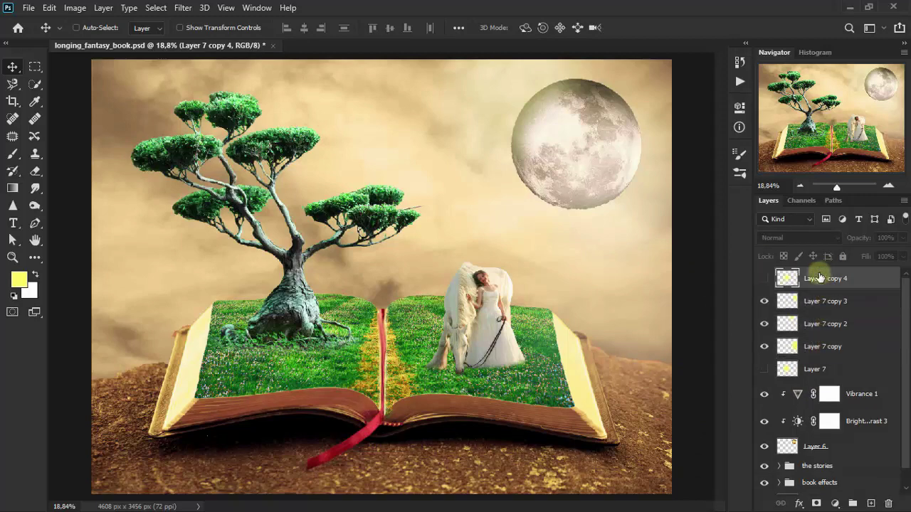
pyautogui.click(765, 279)
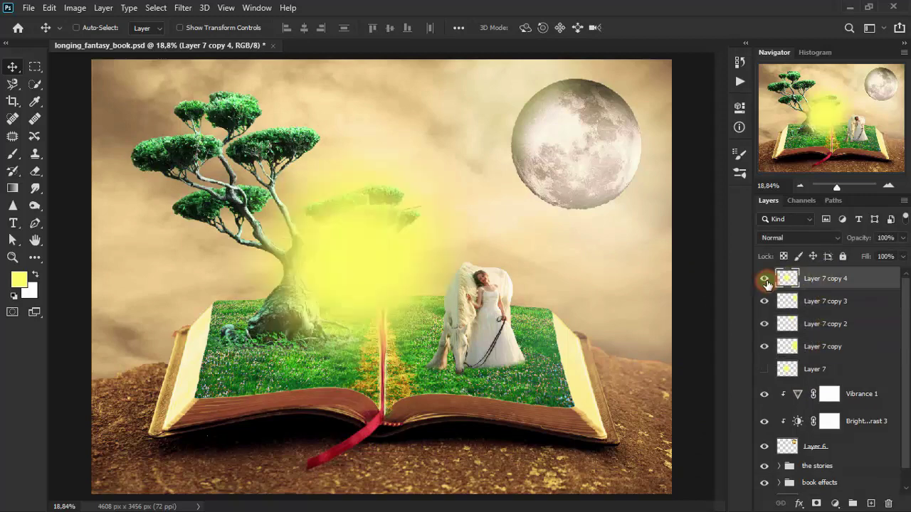
pyautogui.click(788, 238)
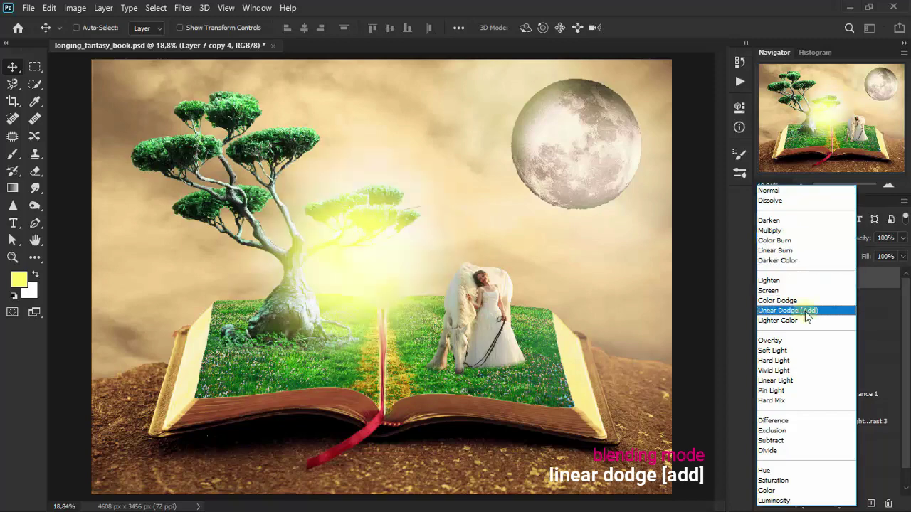
pyautogui.click(804, 311)
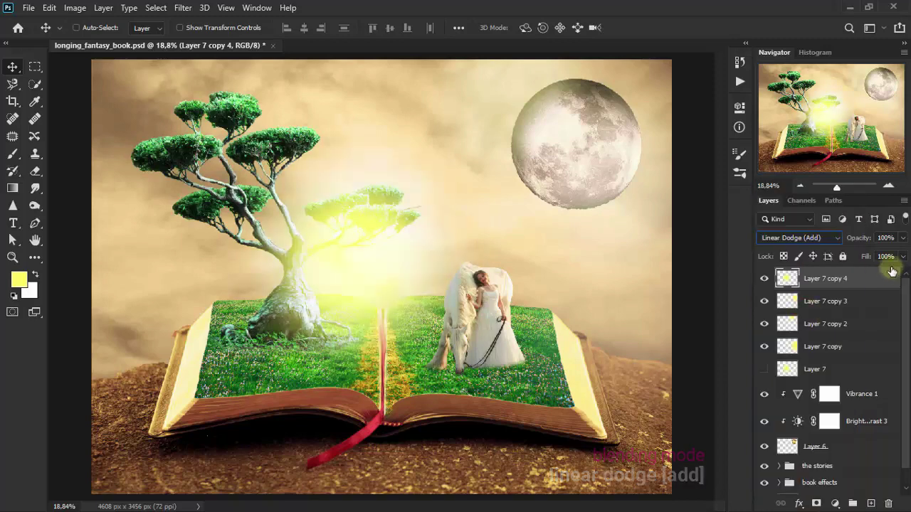
pyautogui.moveTo(902, 244); pyautogui.dragTo(874, 237)
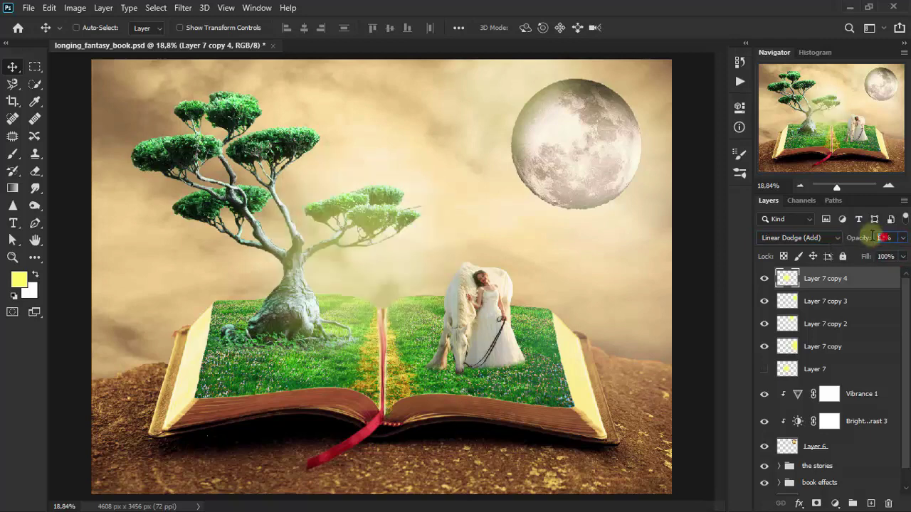
pyautogui.write('4')
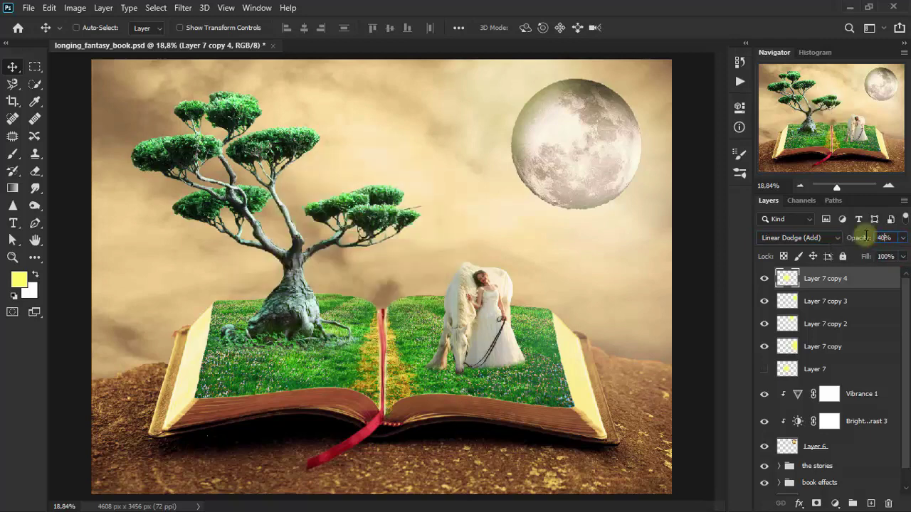
pyautogui.write('0')
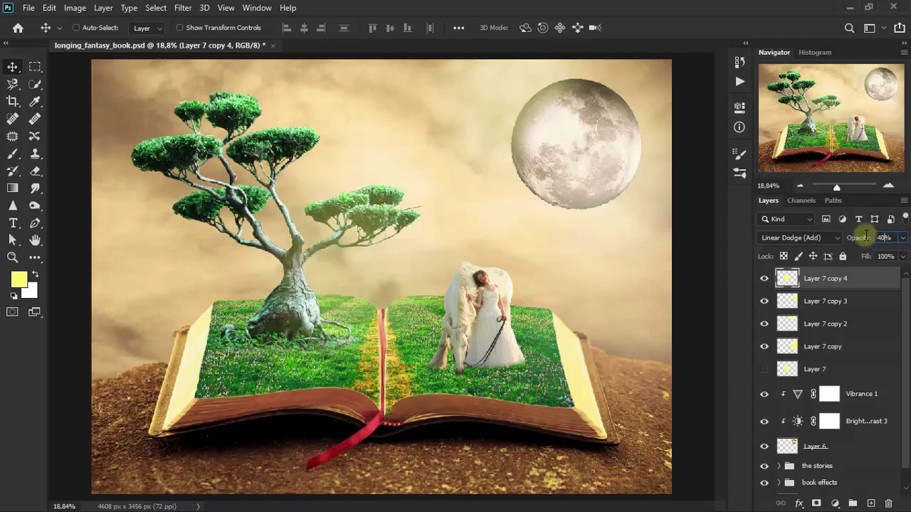
# - Stretch Layer 7 copy 4 wider and shorter with a slight clockwise tilt across the sky
pyautogui.hotkey('ctrl', 't')
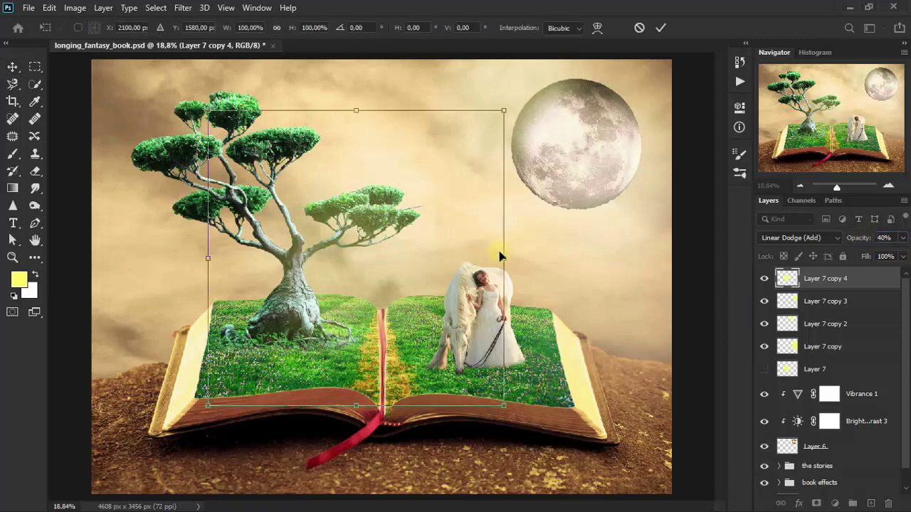
pyautogui.moveTo(506, 254); pyautogui.dragTo(558, 204)
pyautogui.moveTo(548, 258)
pyautogui.mouseDown()
pyautogui.moveTo(433, 433)
pyautogui.moveTo(549, 326)
pyautogui.moveTo(452, 284)
pyautogui.moveTo(489, 218)
pyautogui.moveTo(159, 301)
pyautogui.mouseUp()
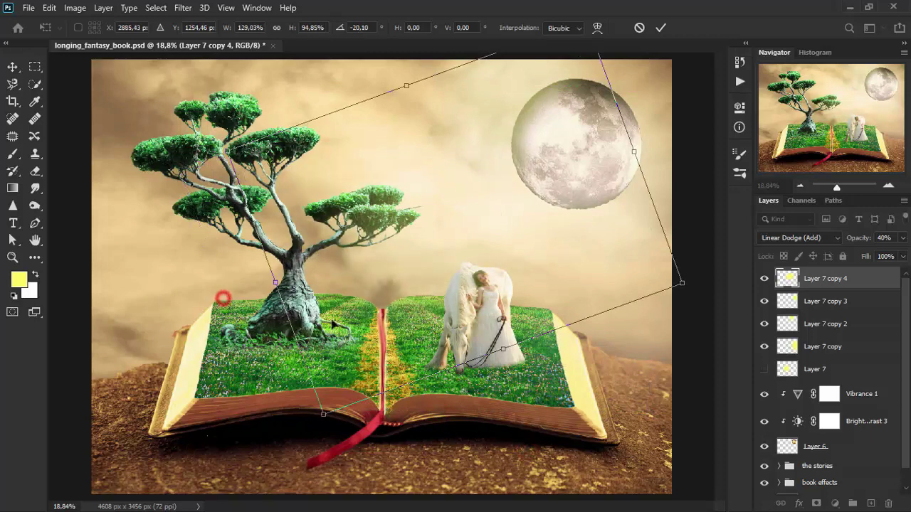
pyautogui.moveTo(223, 299)
pyautogui.mouseDown()
pyautogui.moveTo(474, 359)
pyautogui.moveTo(590, 421)
pyautogui.mouseUp()
pyautogui.moveTo(641, 178); pyautogui.dragTo(682, 178)
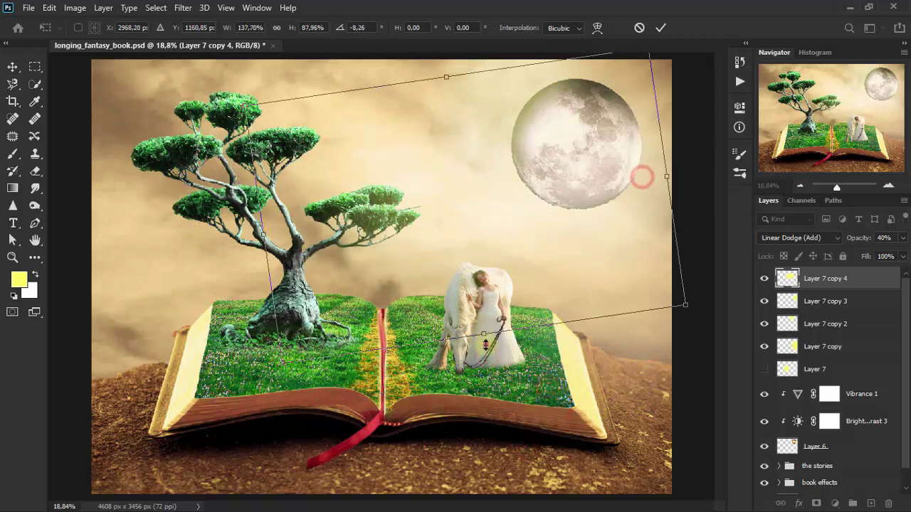
pyautogui.moveTo(493, 378); pyautogui.dragTo(459, 385)
pyautogui.moveTo(517, 267); pyautogui.dragTo(523, 258)
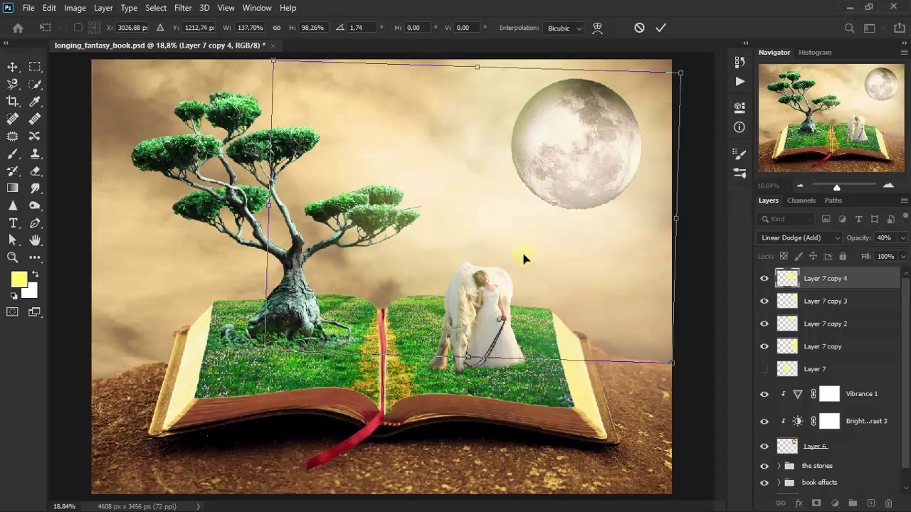
pyautogui.click(12, 66)
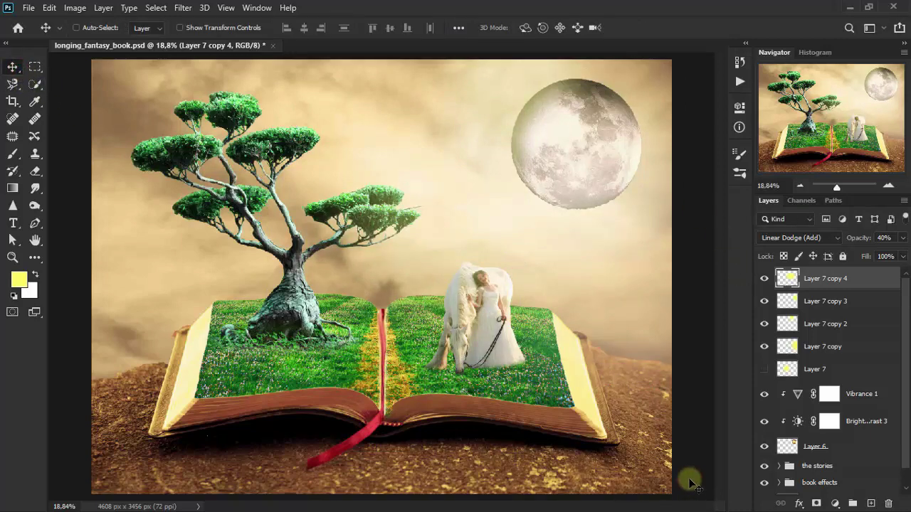
# - Duplicate Layer 7 to the top, move it over the moon, and blend it Linear Dodge (Add)
pyautogui.click(836, 375)
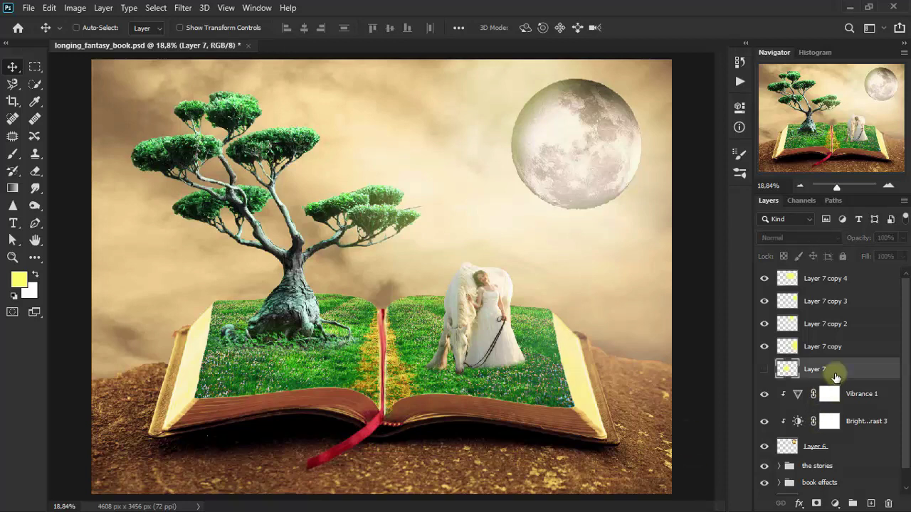
pyautogui.hotkey('ctrl', 'j')
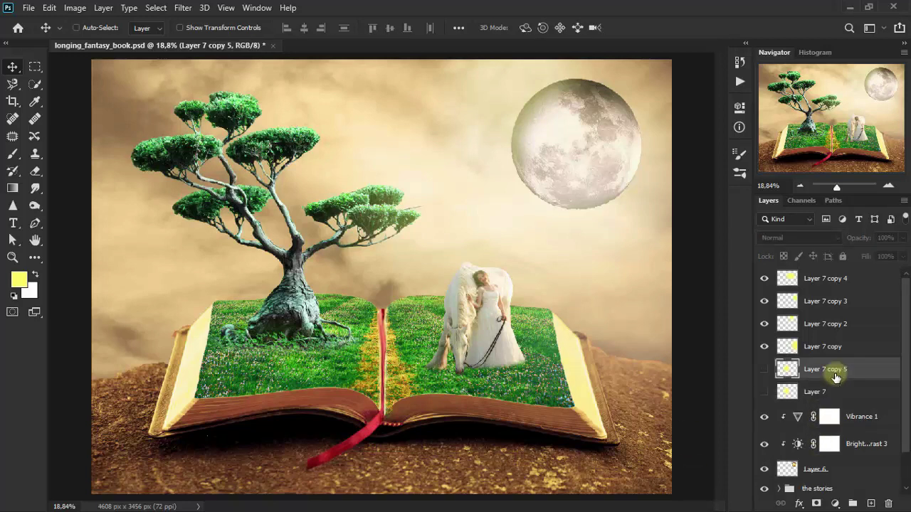
pyautogui.moveTo(836, 377); pyautogui.dragTo(843, 278)
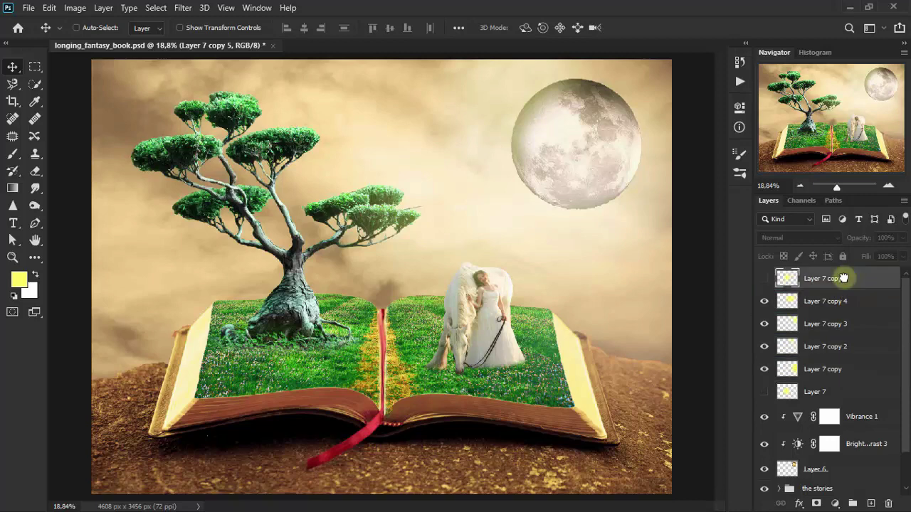
pyautogui.click(766, 281)
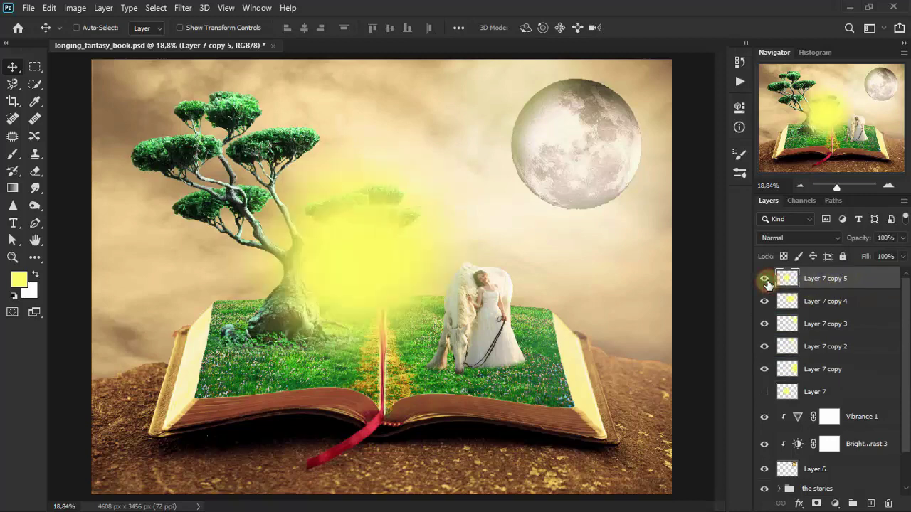
pyautogui.moveTo(365, 261); pyautogui.dragTo(649, 88)
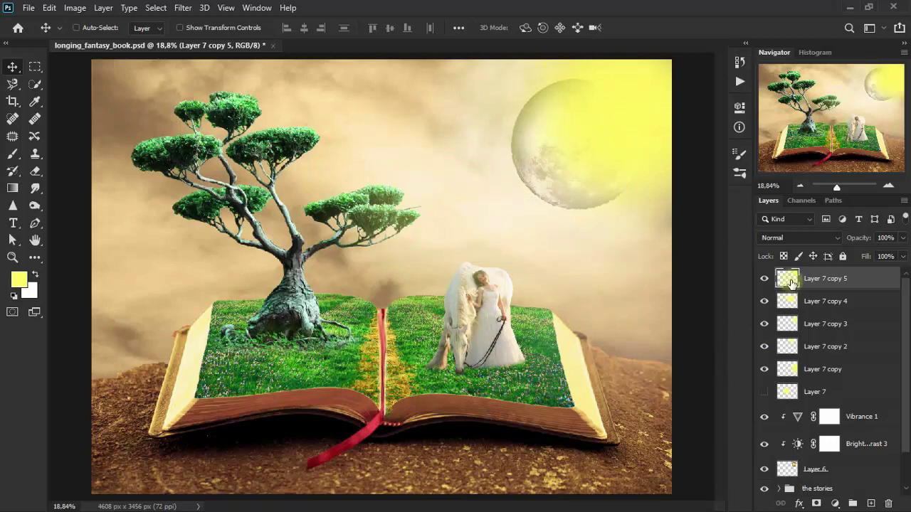
pyautogui.click(788, 237)
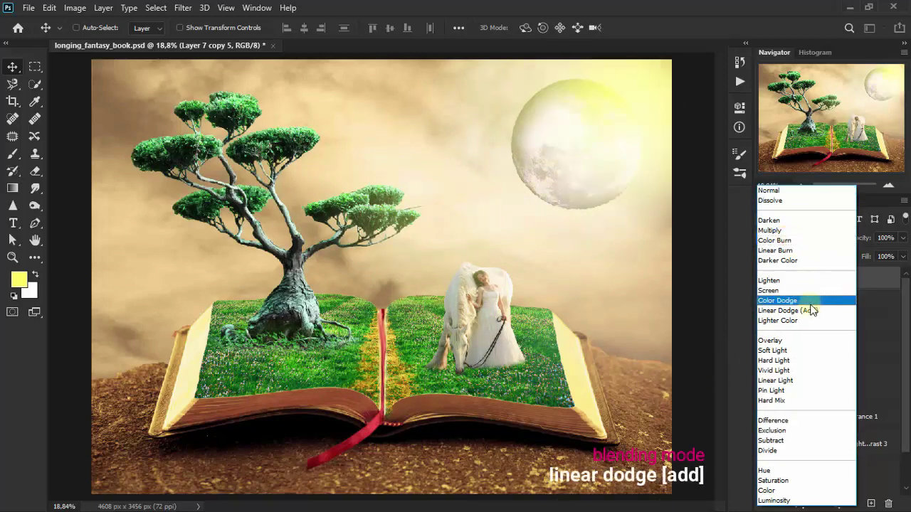
pyautogui.click(812, 310)
pyautogui.click(764, 281)
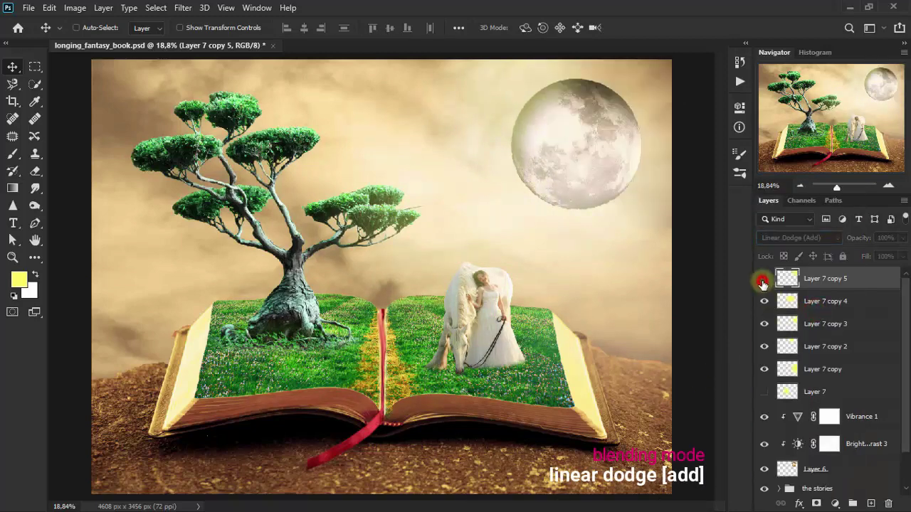
pyautogui.click(763, 280)
# - Shrink Layer 7 copy 5 and rotate it about -34° beside the moon
pyautogui.hotkey('ctrl', 't')
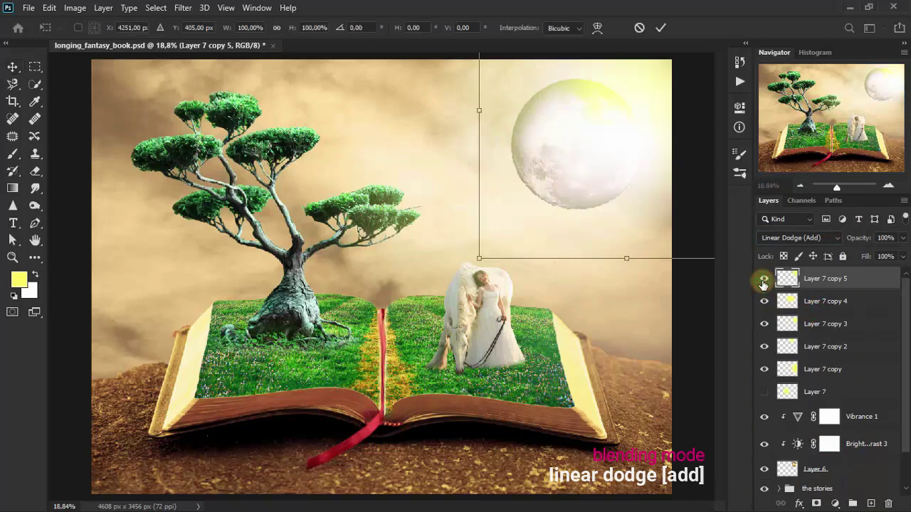
pyautogui.moveTo(479, 111); pyautogui.dragTo(525, 109)
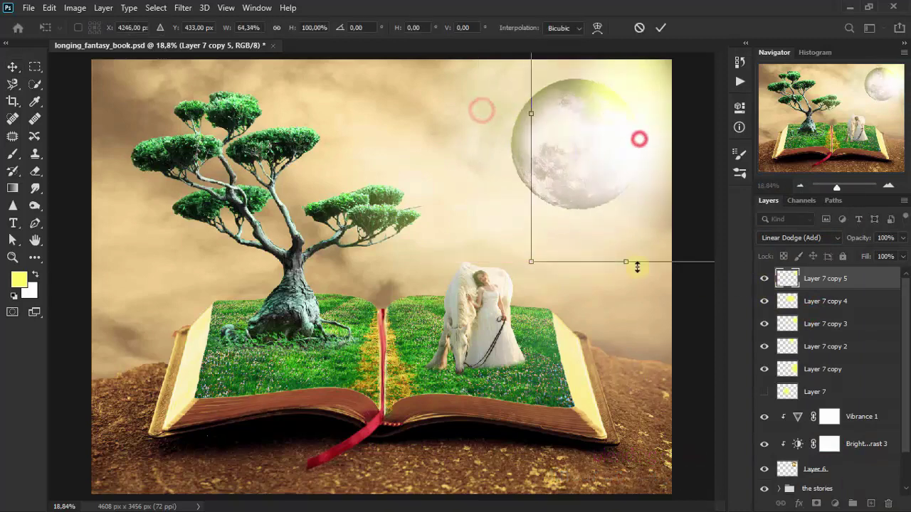
pyautogui.moveTo(626, 258); pyautogui.dragTo(626, 231)
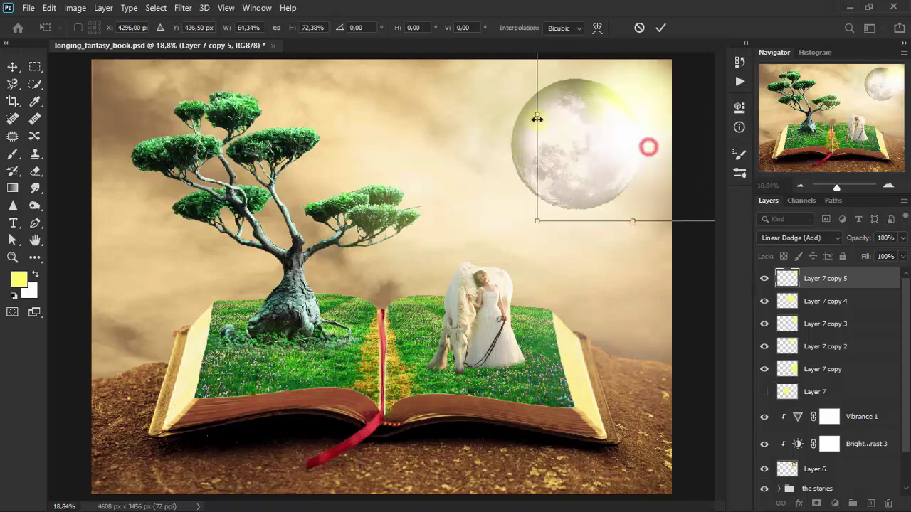
pyautogui.moveTo(643, 176); pyautogui.dragTo(610, 285)
pyautogui.moveTo(539, 118)
pyautogui.mouseDown()
pyautogui.moveTo(559, 163)
pyautogui.moveTo(548, 143)
pyautogui.moveTo(538, 153)
pyautogui.mouseUp()
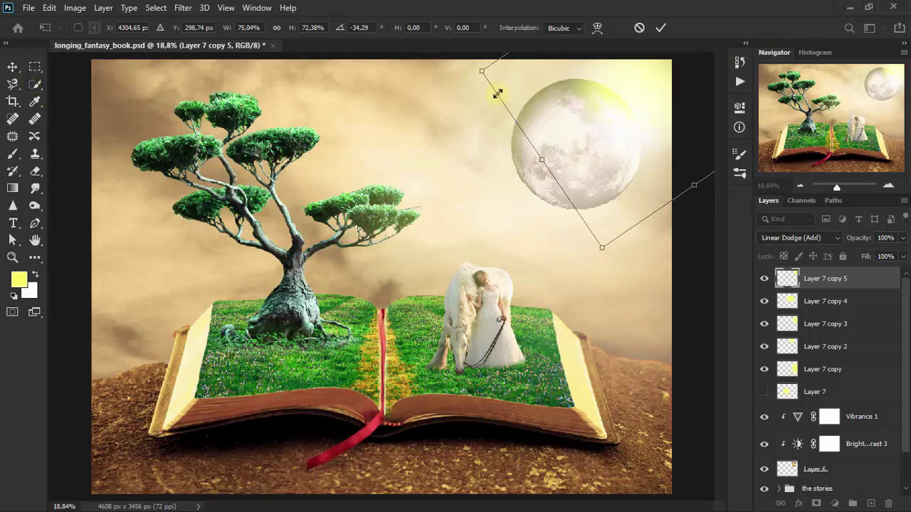
pyautogui.click(661, 29)
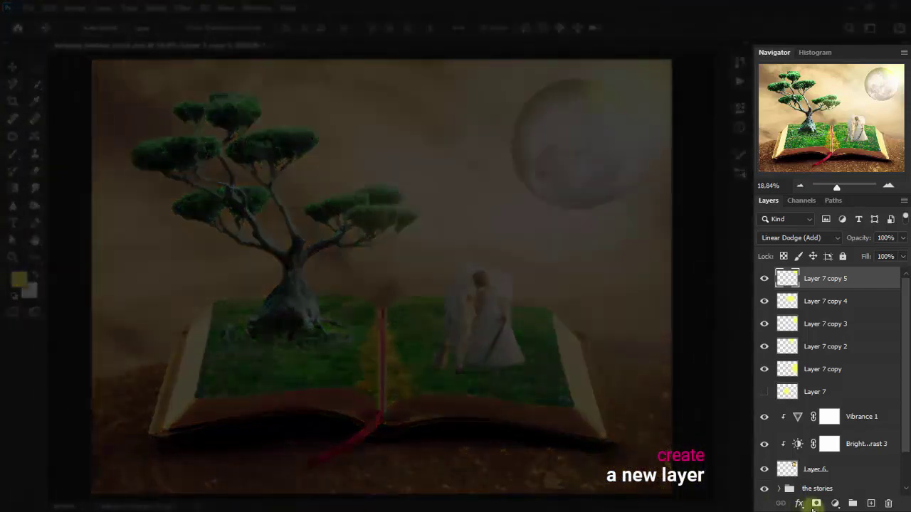
# - On new Layer 8, draw a white circle above the book's centre
pyautogui.click(869, 504)
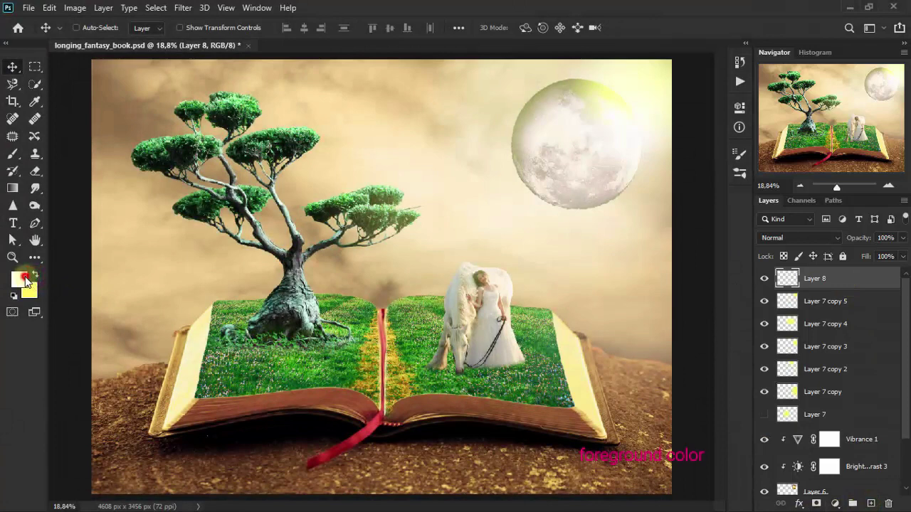
pyautogui.click(24, 277)
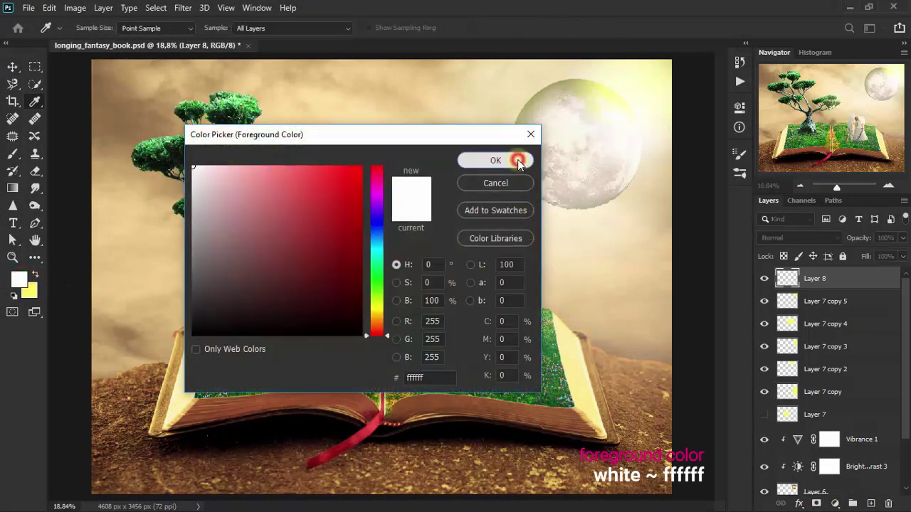
pyautogui.click(517, 161)
pyautogui.click(41, 257)
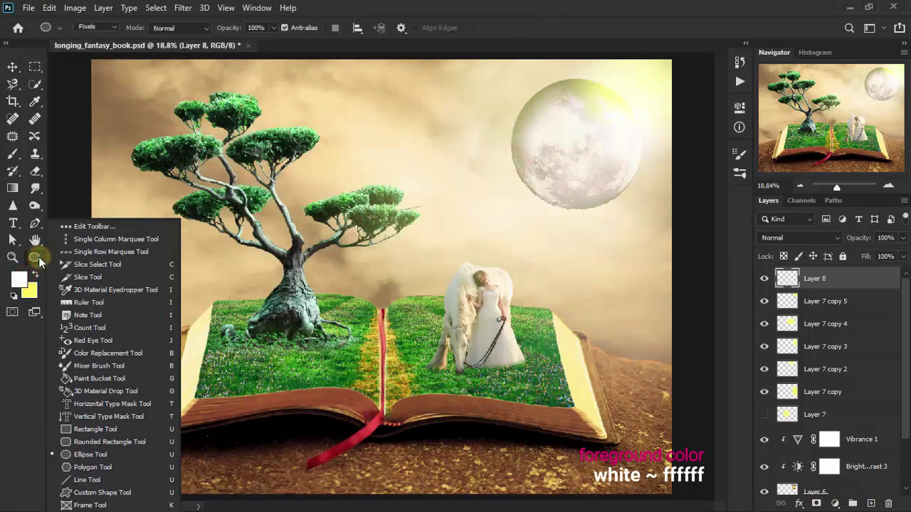
pyautogui.click(100, 455)
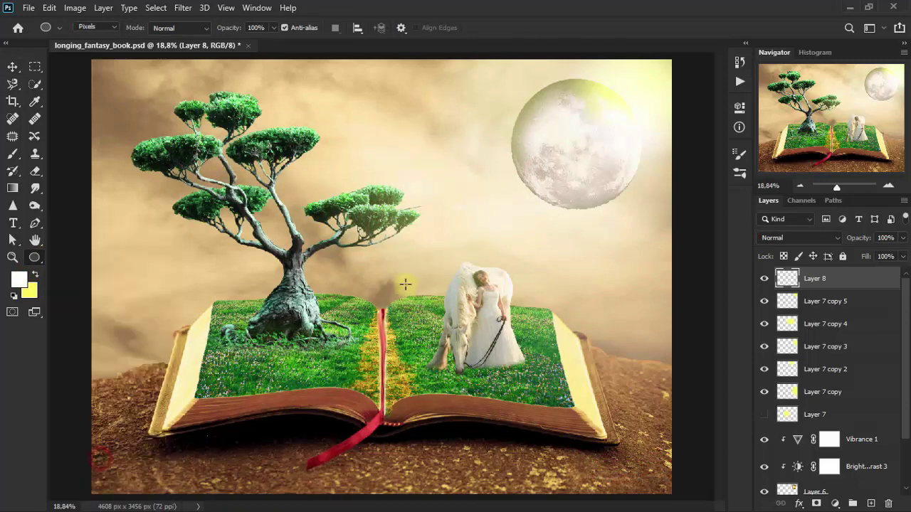
pyautogui.moveTo(387, 264); pyautogui.dragTo(436, 312)
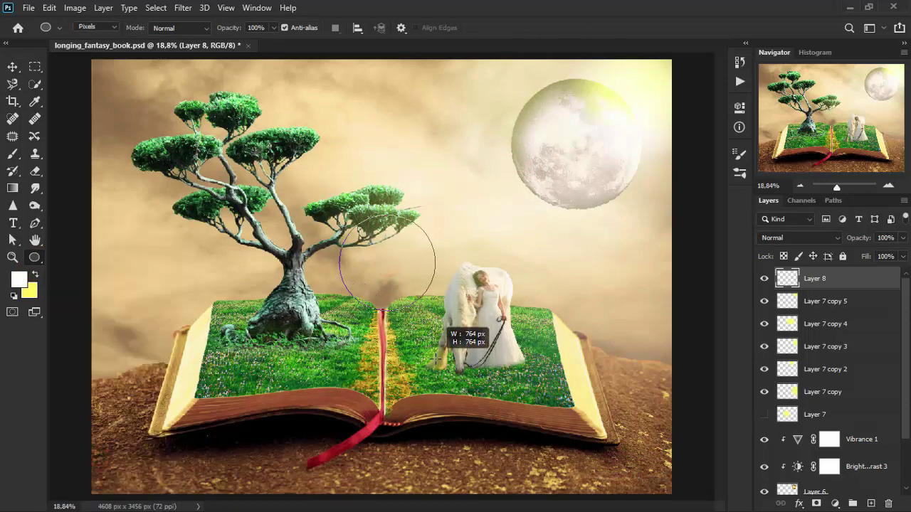
# - Blur the white circle with a 184.9-pixel Gaussian Blur
pyautogui.click(183, 8)
pyautogui.moveTo(257, 158)
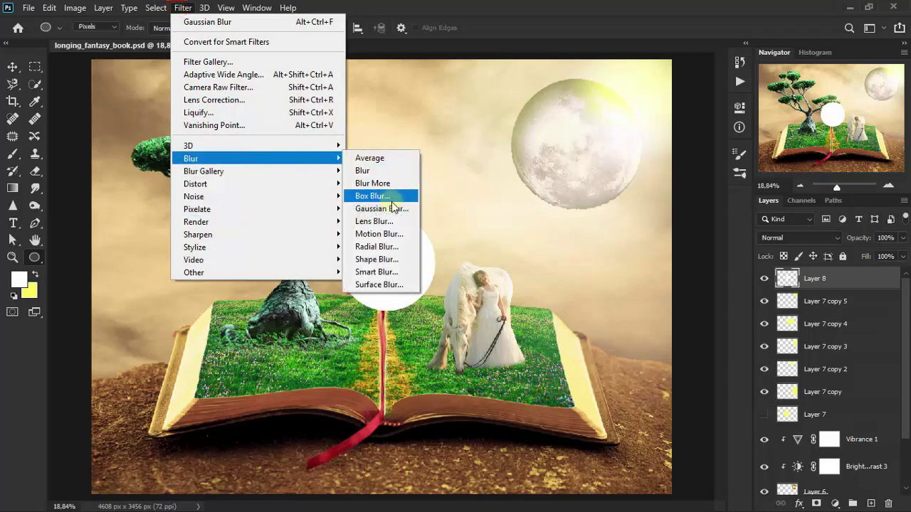
pyautogui.click(393, 205)
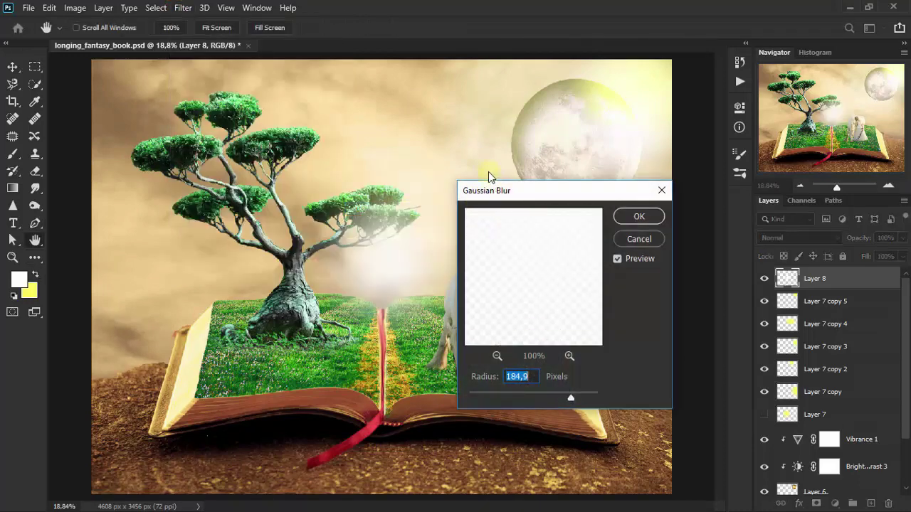
pyautogui.click(644, 223)
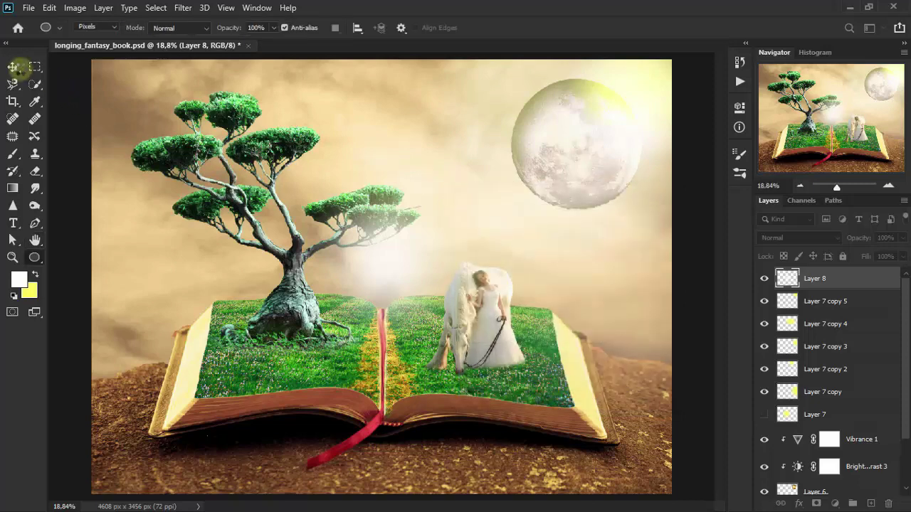
pyautogui.click(13, 67)
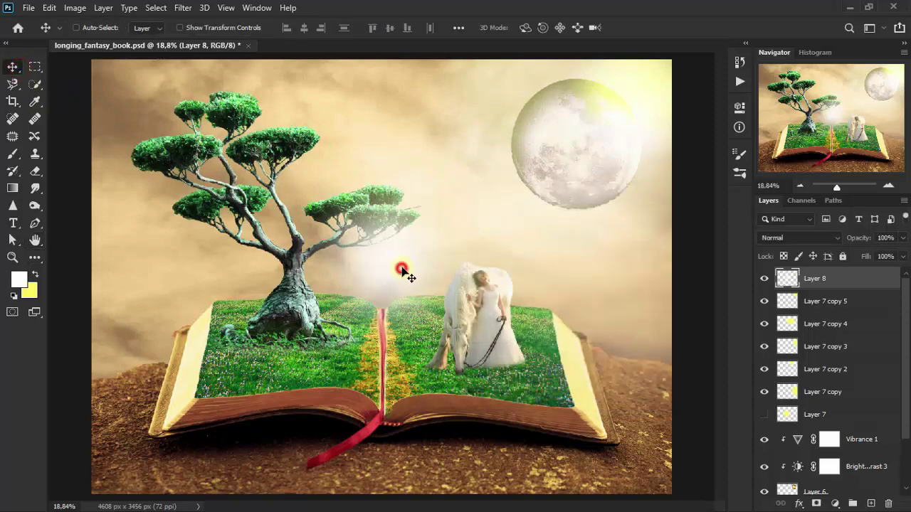
# - Move Layer 8's glow onto the moon and blend it as Screen at about 83% opacity
pyautogui.moveTo(402, 271)
pyautogui.mouseDown()
pyautogui.moveTo(626, 121)
pyautogui.moveTo(616, 108)
pyautogui.mouseUp()
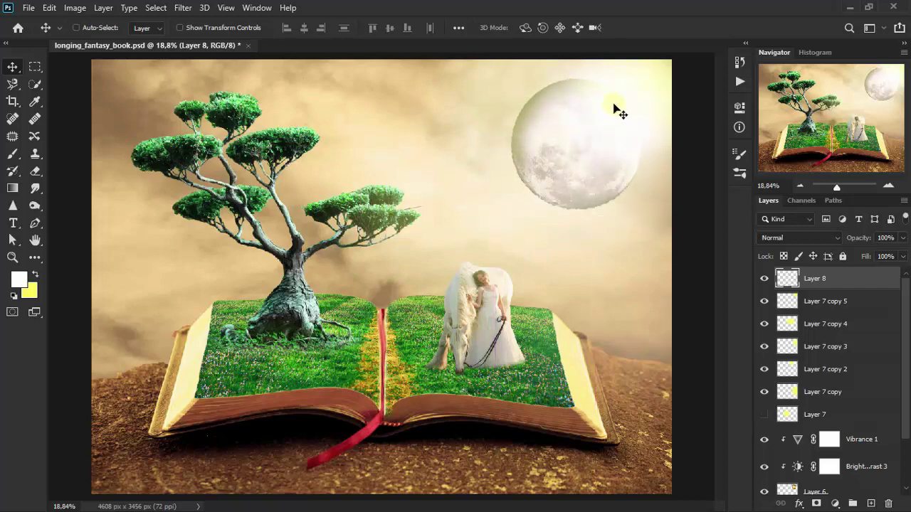
pyautogui.click(797, 242)
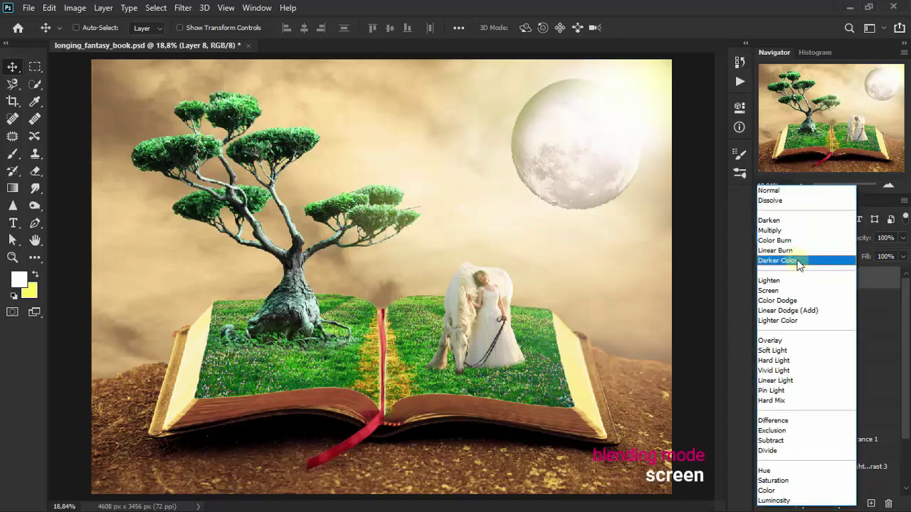
pyautogui.click(805, 293)
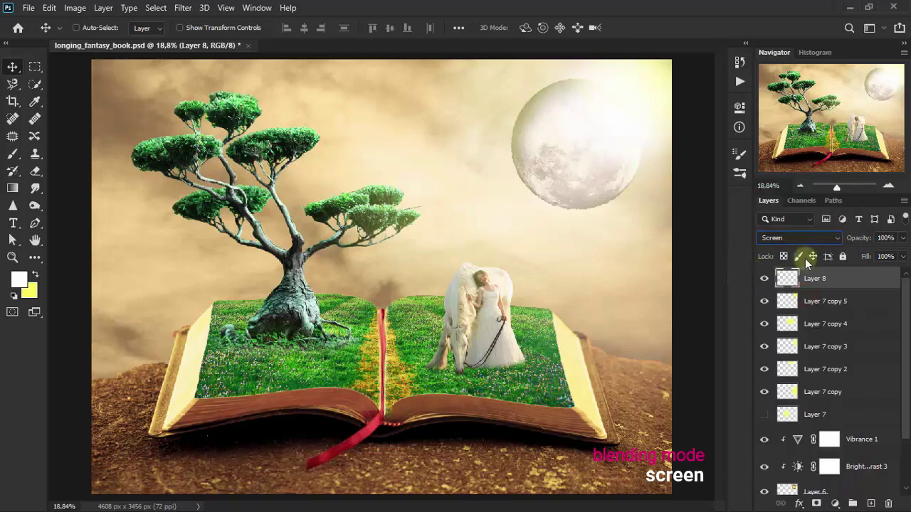
pyautogui.click(902, 238)
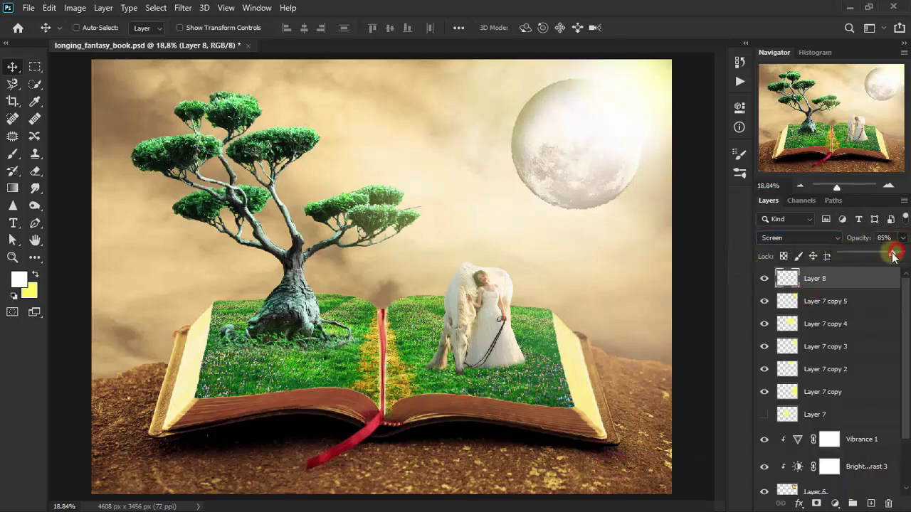
pyautogui.moveTo(903, 254)
pyautogui.mouseDown()
pyautogui.moveTo(871, 254)
pyautogui.moveTo(891, 252)
pyautogui.mouseUp()
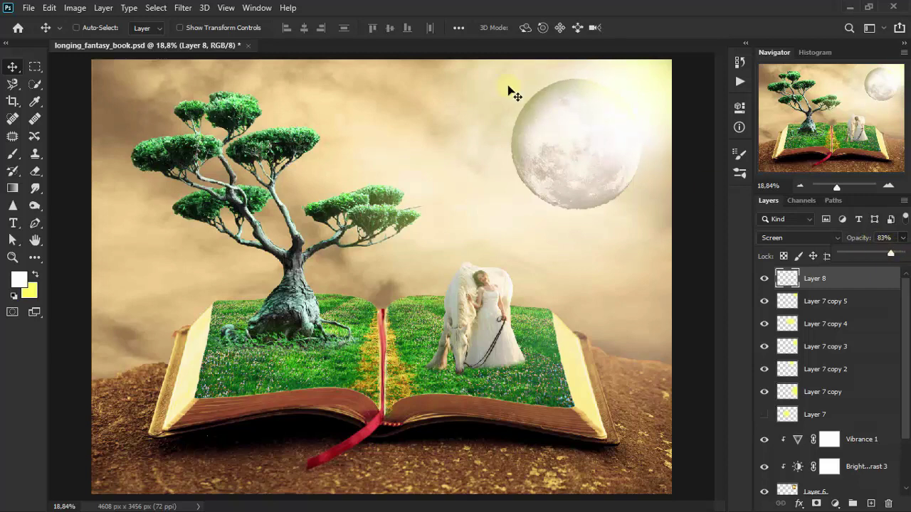
# - Scale the glow to about 98% × 81% and position it over the moon
pyautogui.moveTo(632, 115); pyautogui.dragTo(626, 106)
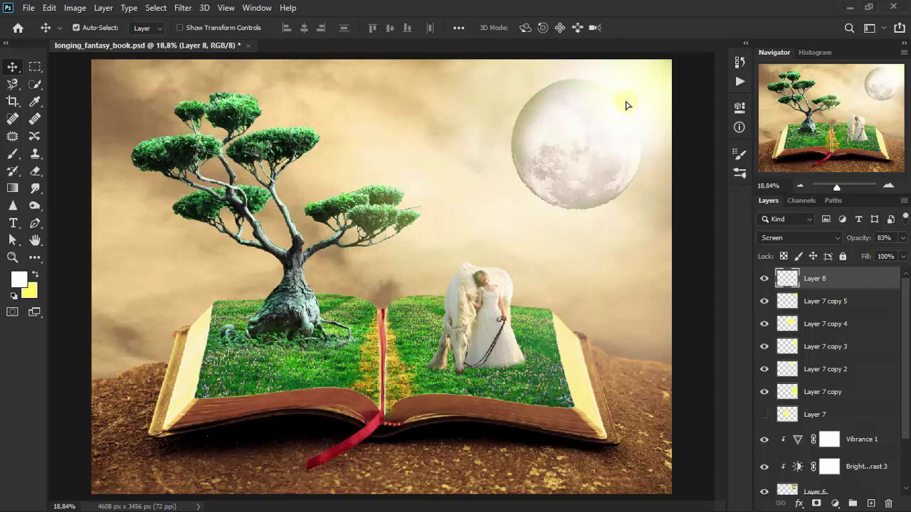
pyautogui.hotkey('ctrl', 't')
pyautogui.moveTo(596, 200); pyautogui.dragTo(590, 170)
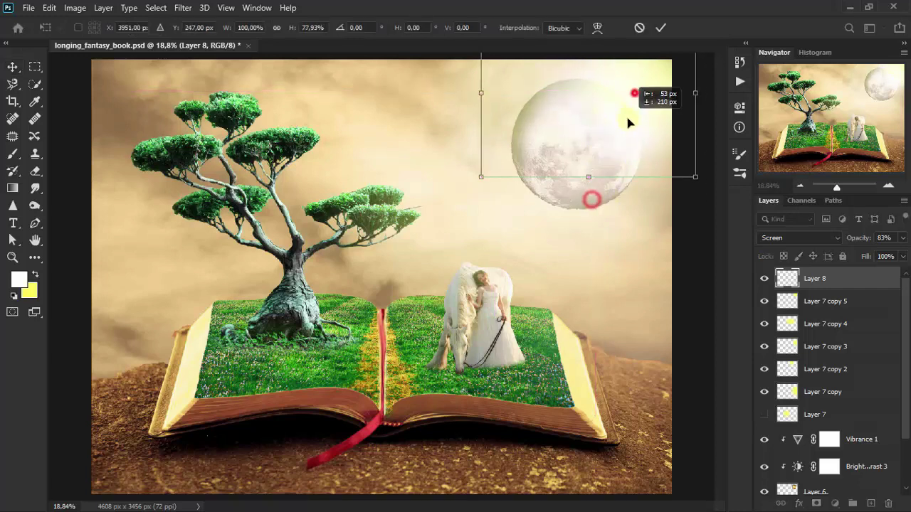
pyautogui.moveTo(488, 95); pyautogui.dragTo(503, 93)
pyautogui.moveTo(697, 90)
pyautogui.mouseDown()
pyautogui.moveTo(643, 113)
pyautogui.moveTo(600, 173)
pyautogui.mouseUp()
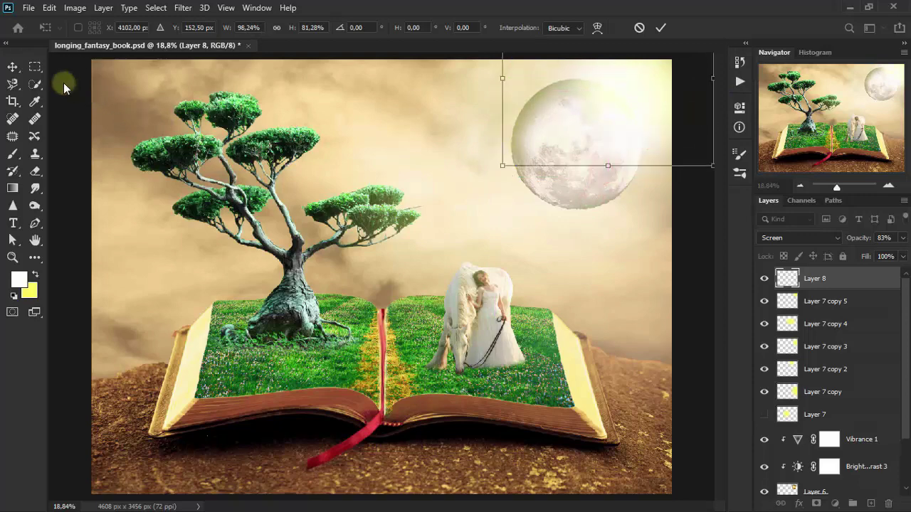
pyautogui.click(12, 66)
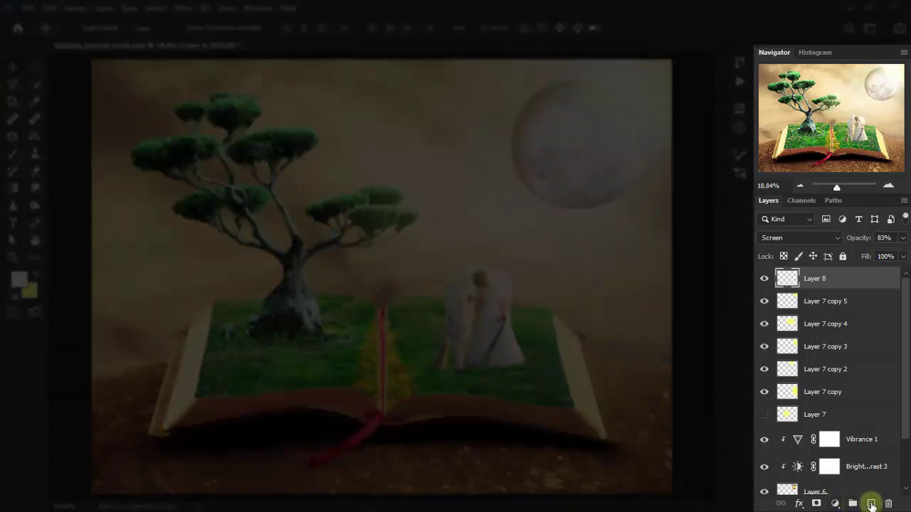
# - Add Layer 9 on top and set up a soft 354 px Brush with 0% hardness
pyautogui.click(871, 504)
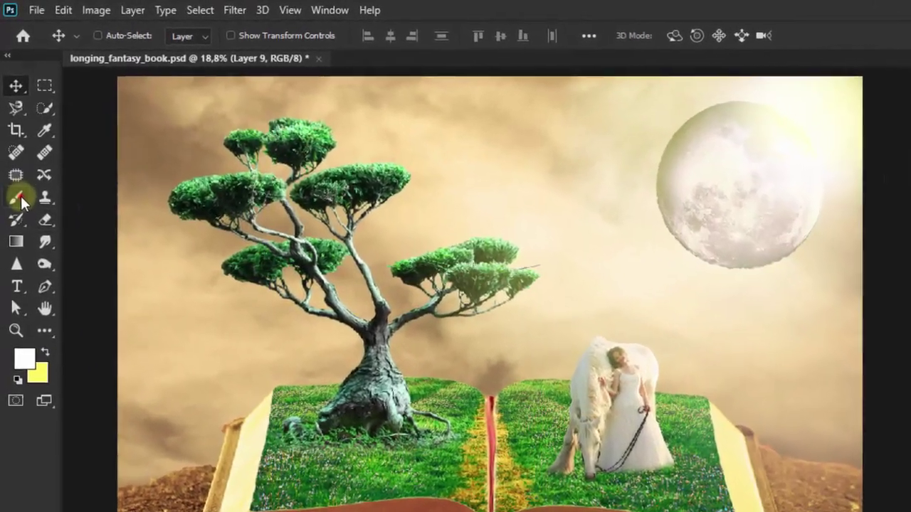
pyautogui.click(13, 152)
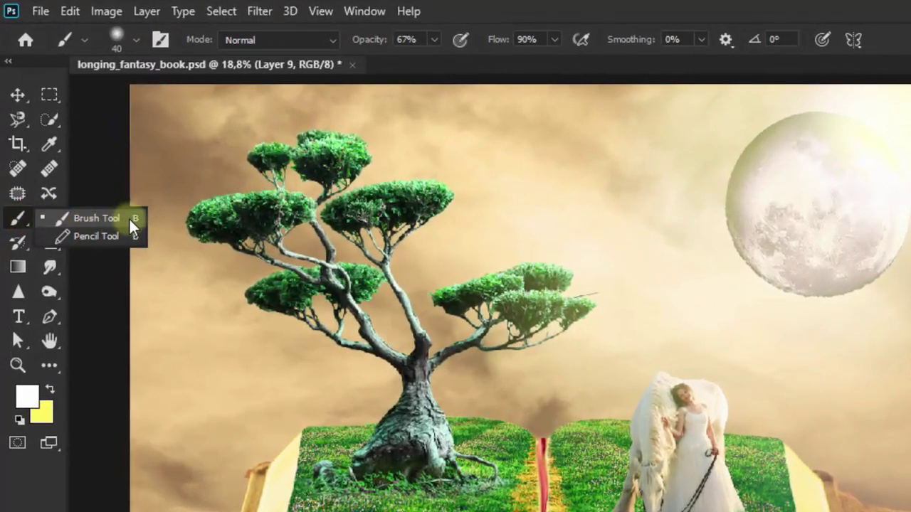
pyautogui.click(128, 217)
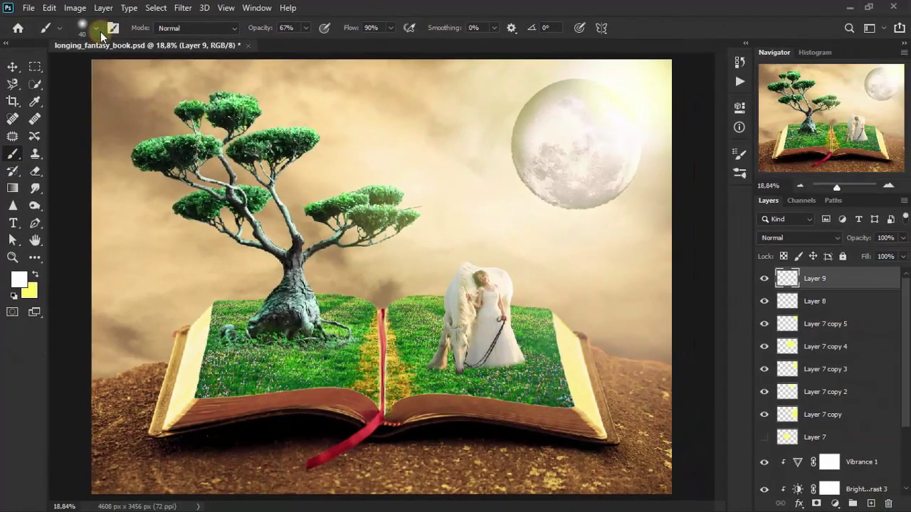
pyautogui.click(98, 30)
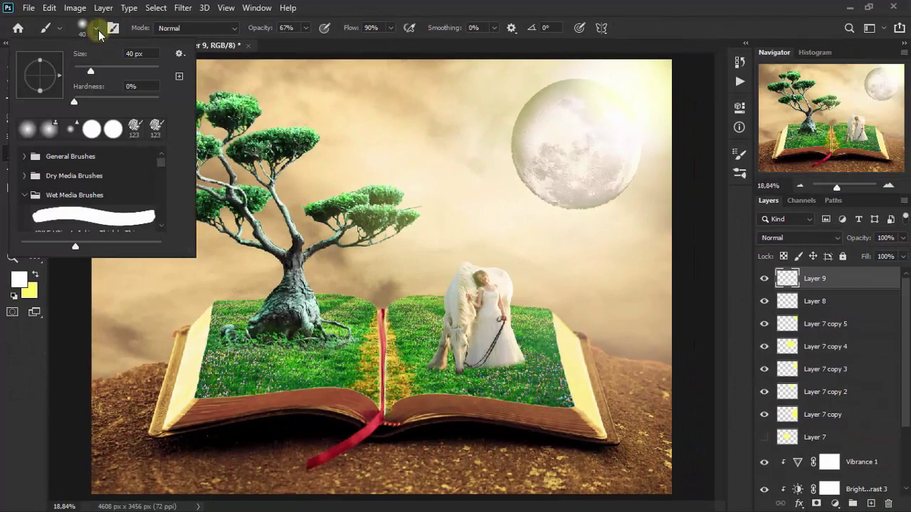
pyautogui.click(94, 74)
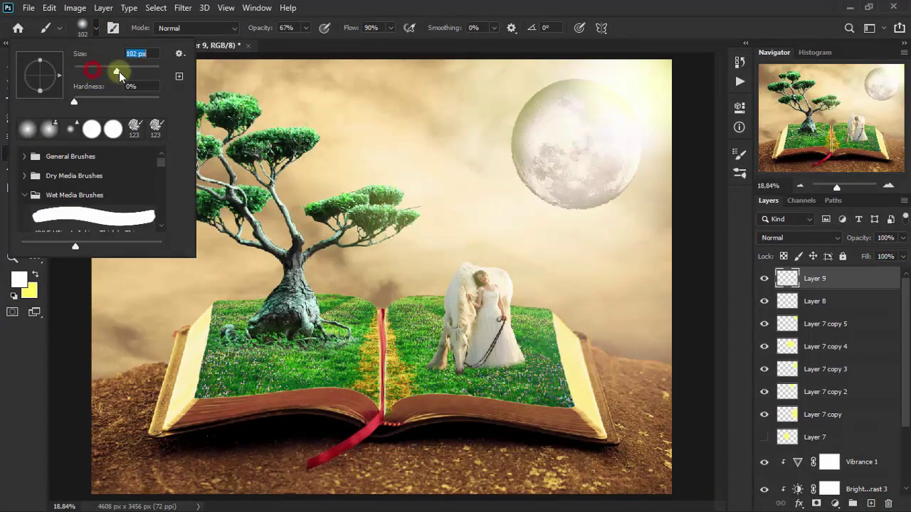
pyautogui.moveTo(93, 74); pyautogui.dragTo(144, 71)
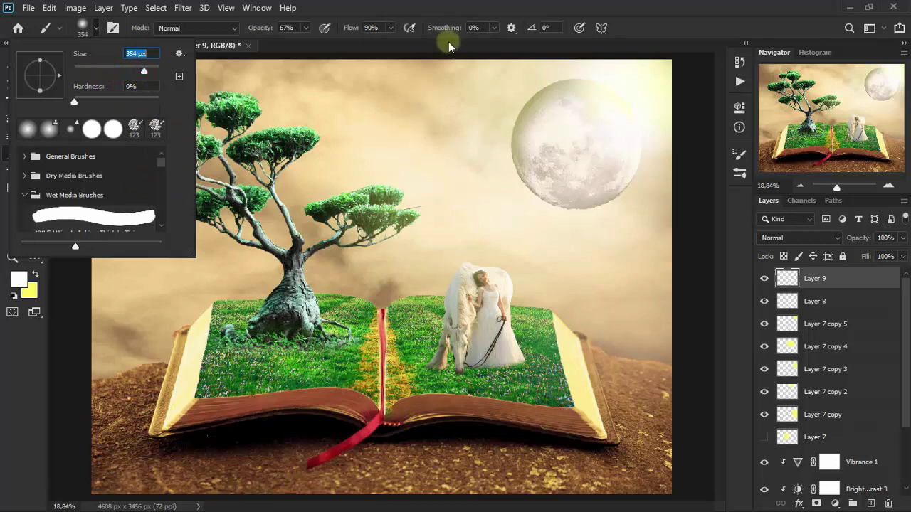
pyautogui.press('Return')
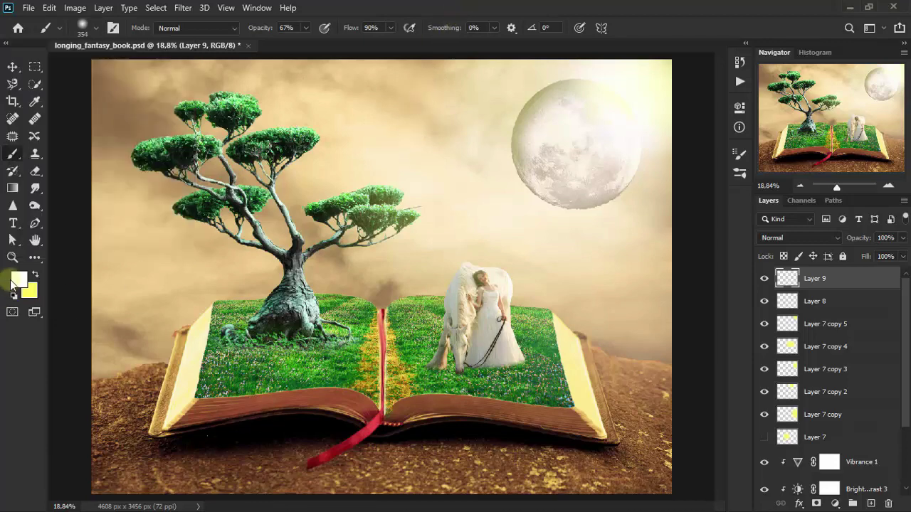
# - Switch the painting colour to black and brush shadows on the grass by the tree and the horse's feet
pyautogui.click(19, 284)
pyautogui.moveTo(235, 301); pyautogui.dragTo(182, 343)
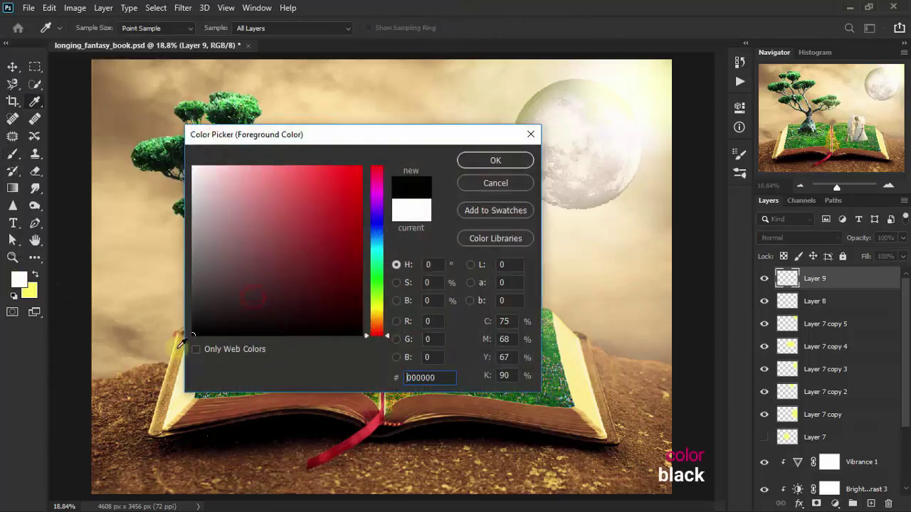
pyautogui.click(490, 160)
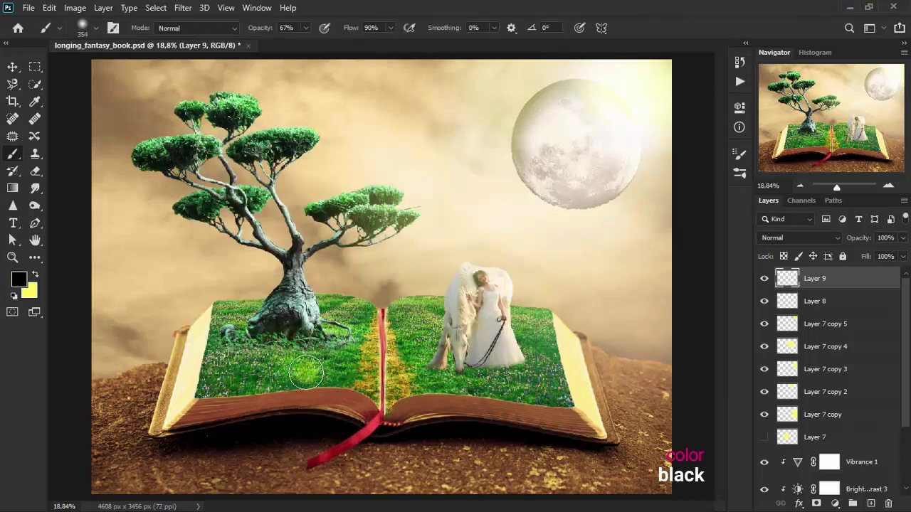
pyautogui.moveTo(306, 373)
pyautogui.mouseDown()
pyautogui.moveTo(212, 375)
pyautogui.moveTo(266, 369)
pyautogui.moveTo(203, 365)
pyautogui.moveTo(96, 417)
pyautogui.moveTo(291, 373)
pyautogui.moveTo(244, 366)
pyautogui.mouseUp()
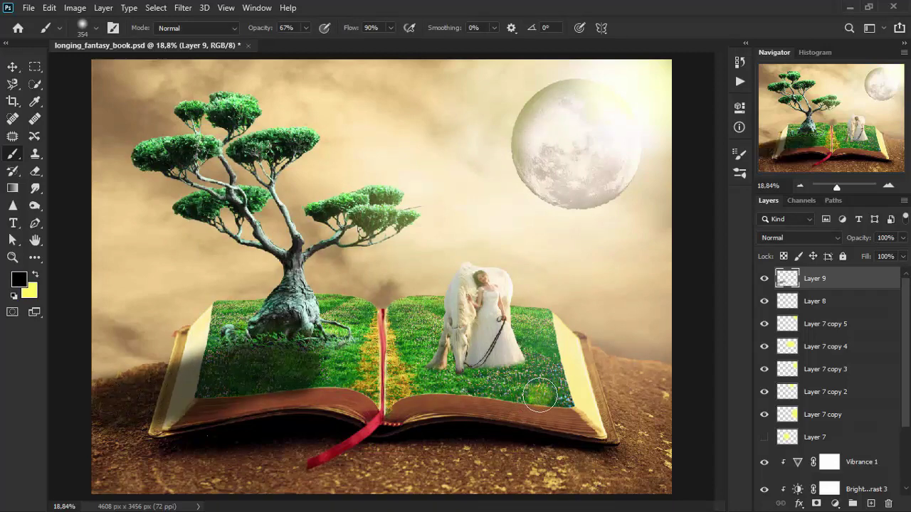
pyautogui.moveTo(534, 392)
pyautogui.mouseDown()
pyautogui.moveTo(446, 385)
pyautogui.moveTo(401, 404)
pyautogui.moveTo(562, 404)
pyautogui.moveTo(423, 394)
pyautogui.moveTo(370, 411)
pyautogui.mouseUp()
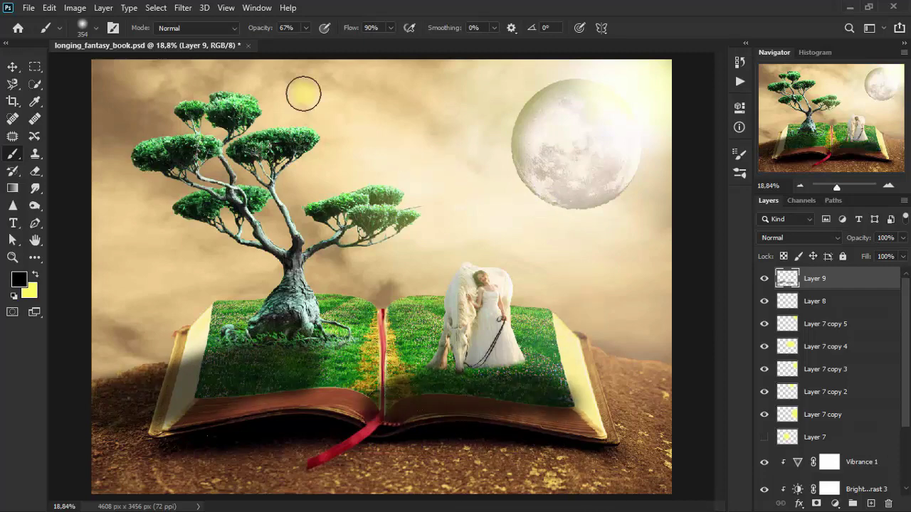
# - Soften the shadow strokes with a Gaussian Blur
pyautogui.click(183, 8)
pyautogui.moveTo(191, 158)
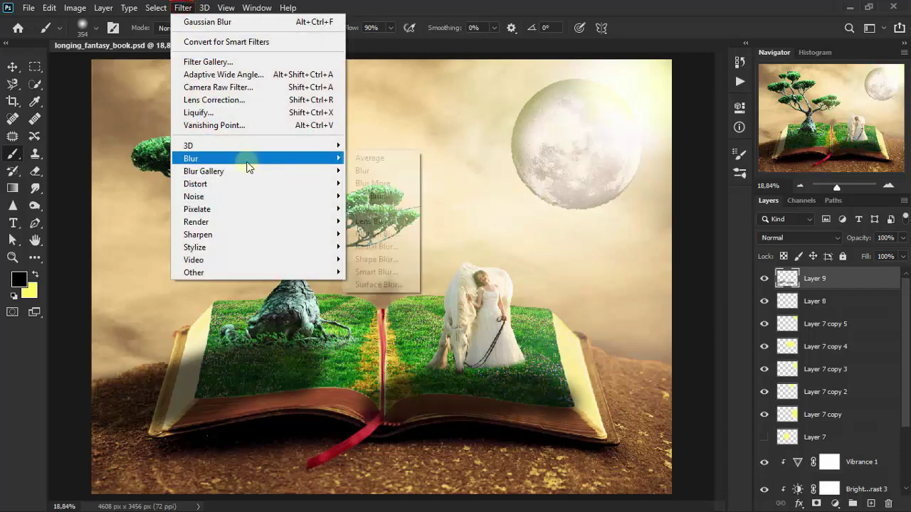
pyautogui.click(389, 209)
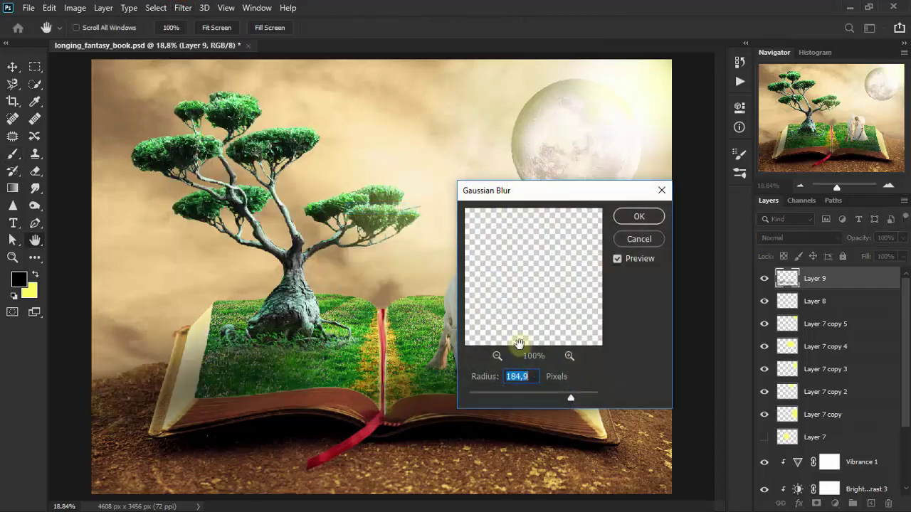
pyautogui.moveTo(563, 402); pyautogui.dragTo(550, 393)
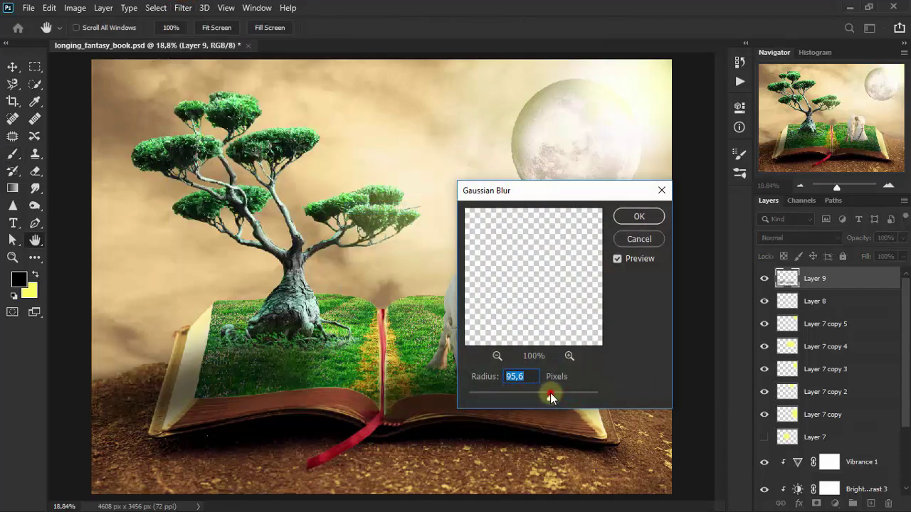
pyautogui.moveTo(556, 393); pyautogui.dragTo(562, 397)
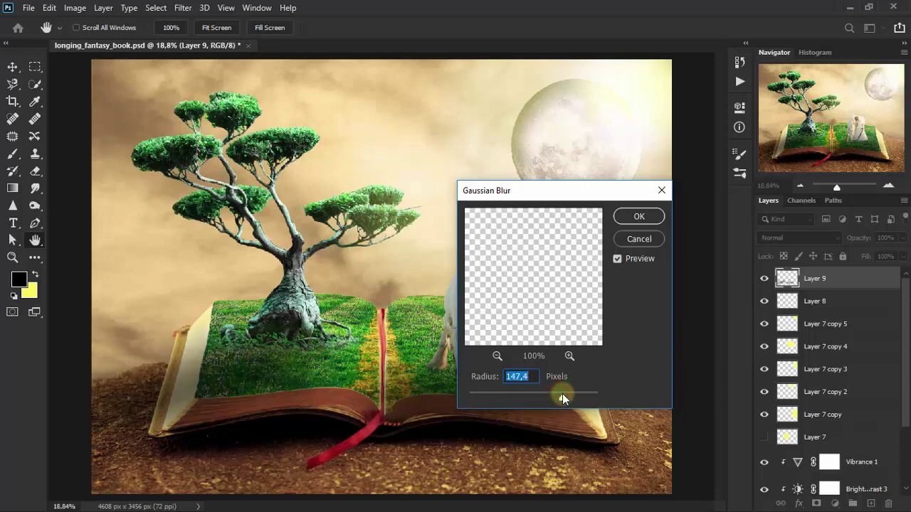
pyautogui.click(655, 216)
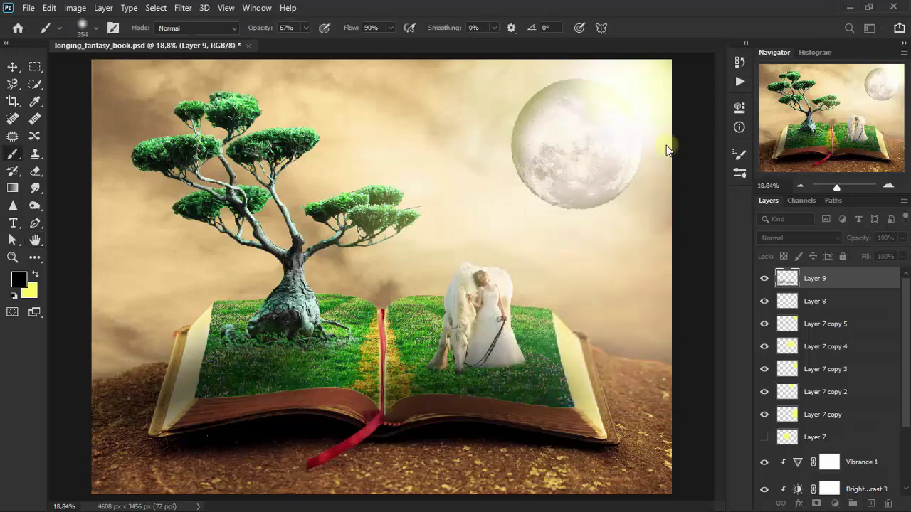
# - Compare the shadow layer on and off, then fade Layer 9 to 61% opacity
pyautogui.click(764, 279)
pyautogui.click(764, 279)
pyautogui.click(903, 238)
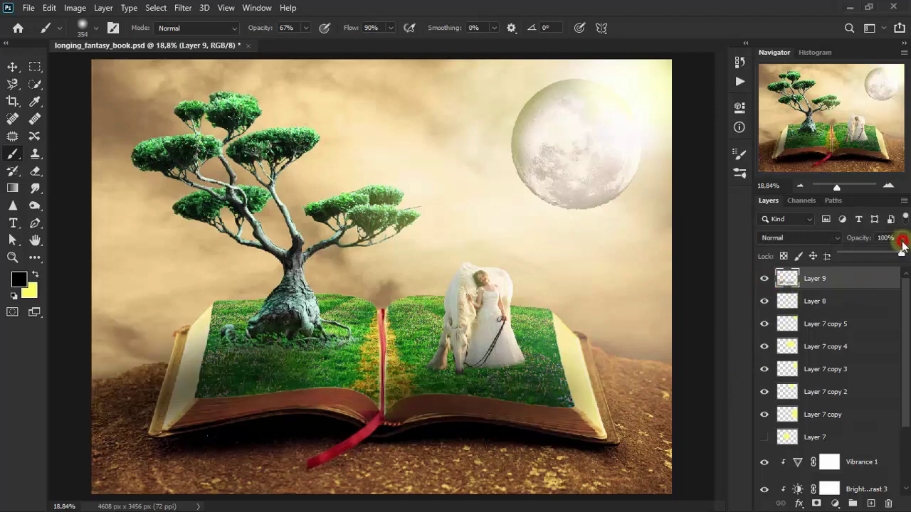
pyautogui.moveTo(900, 255)
pyautogui.mouseDown()
pyautogui.moveTo(840, 256)
pyautogui.moveTo(877, 256)
pyautogui.mouseUp()
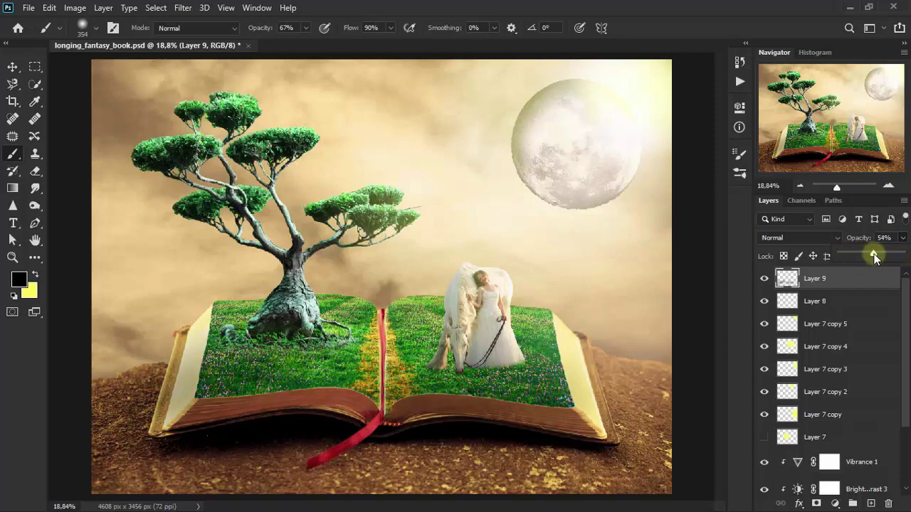
pyautogui.click(764, 278)
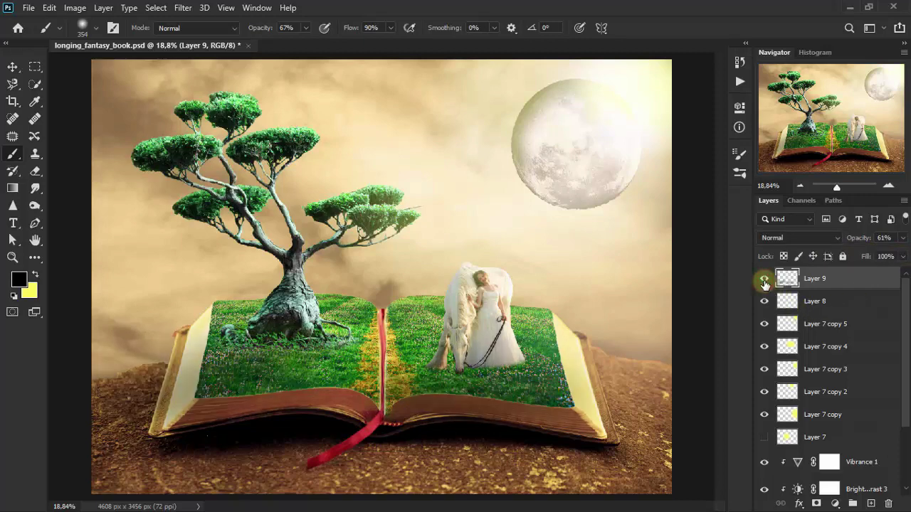
pyautogui.click(13, 67)
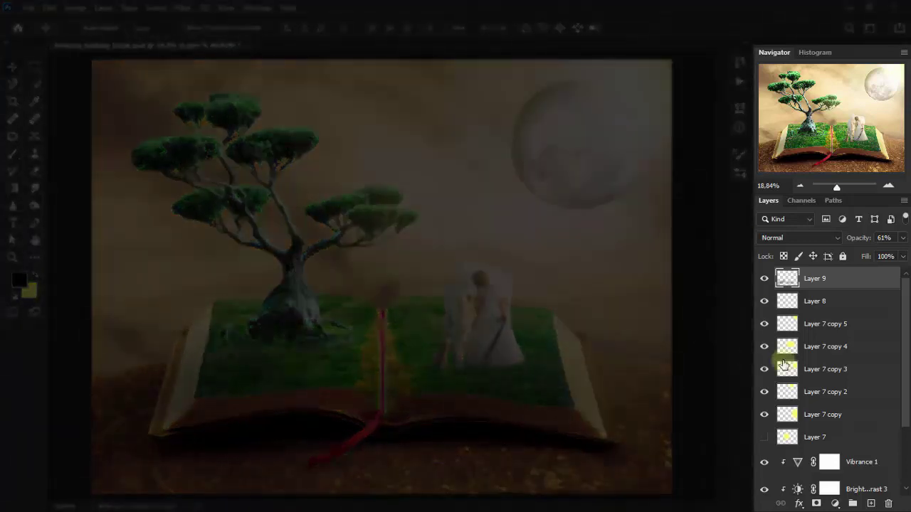
# - Group the moon layers from the top down to Layer 6 as 'moon: the Longing' and check its visibility
pyautogui.moveTo(905, 377); pyautogui.dragTo(906, 427)
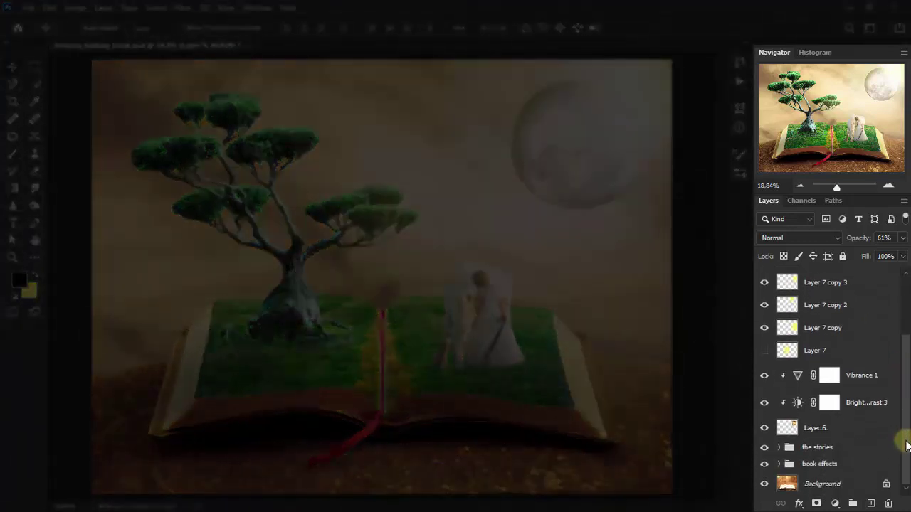
pyautogui.keyDown('shift'); pyautogui.click(858, 436); pyautogui.keyUp('shift')
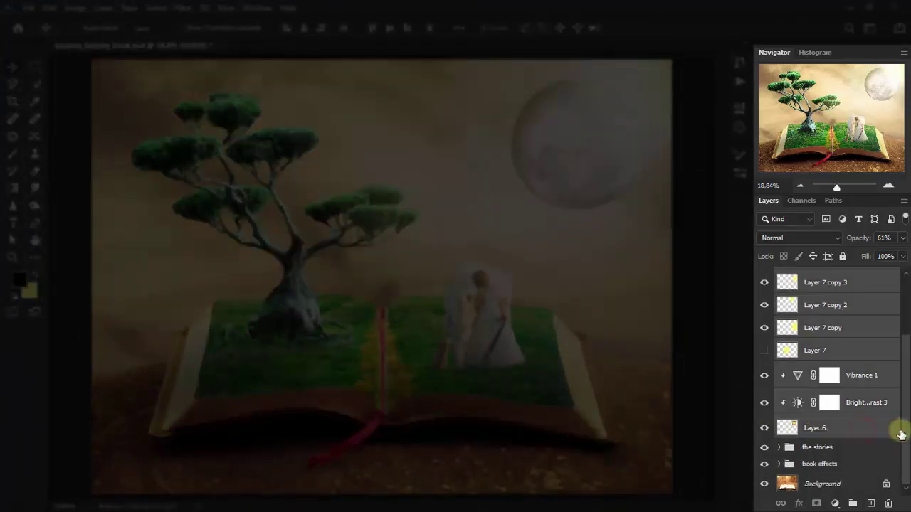
pyautogui.moveTo(904, 431); pyautogui.dragTo(905, 365)
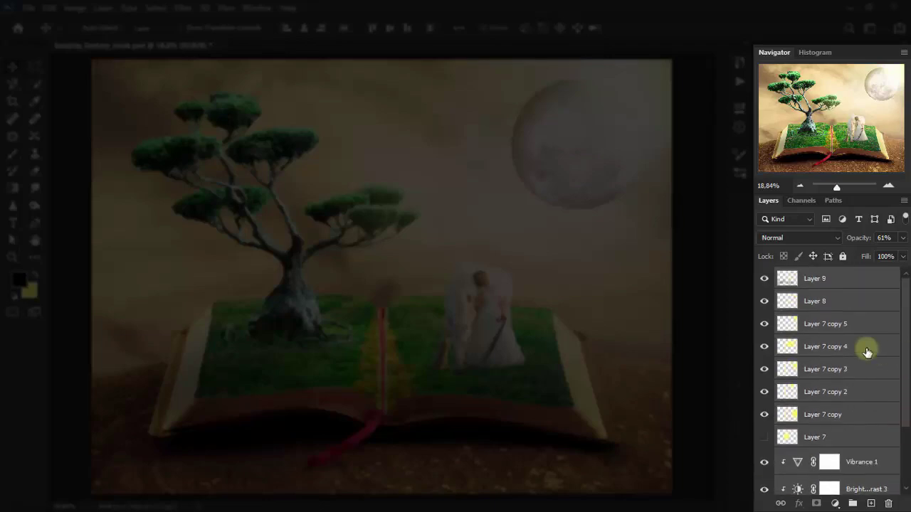
pyautogui.hotkey('ctrl', 'g')
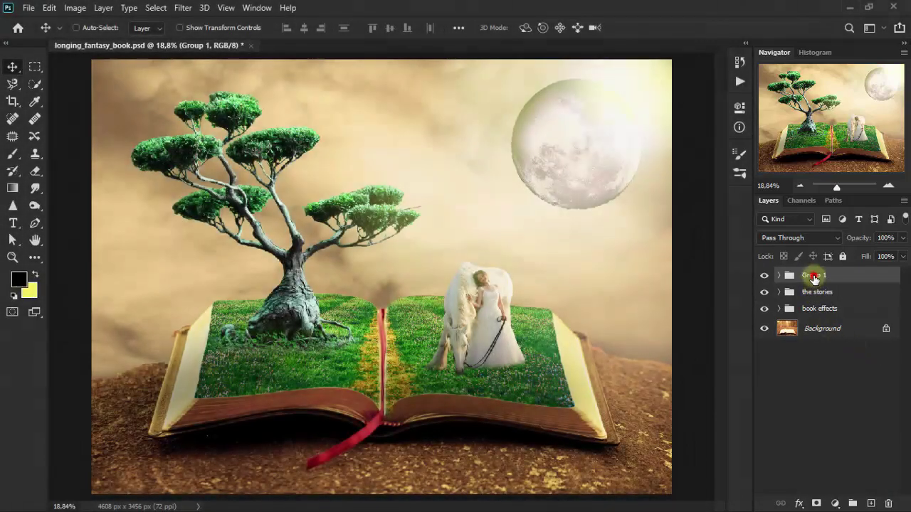
pyautogui.doubleClick(815, 276)
pyautogui.write('moon: the Longing')
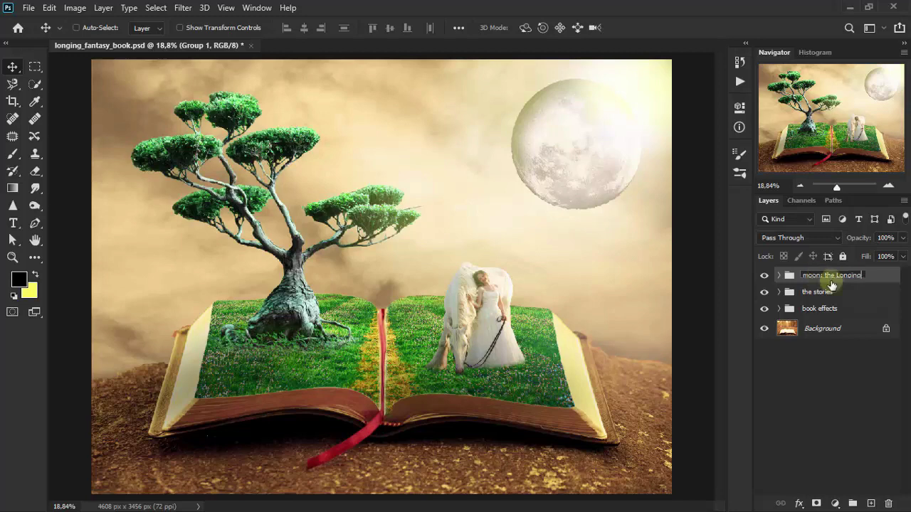
pyautogui.click(877, 280)
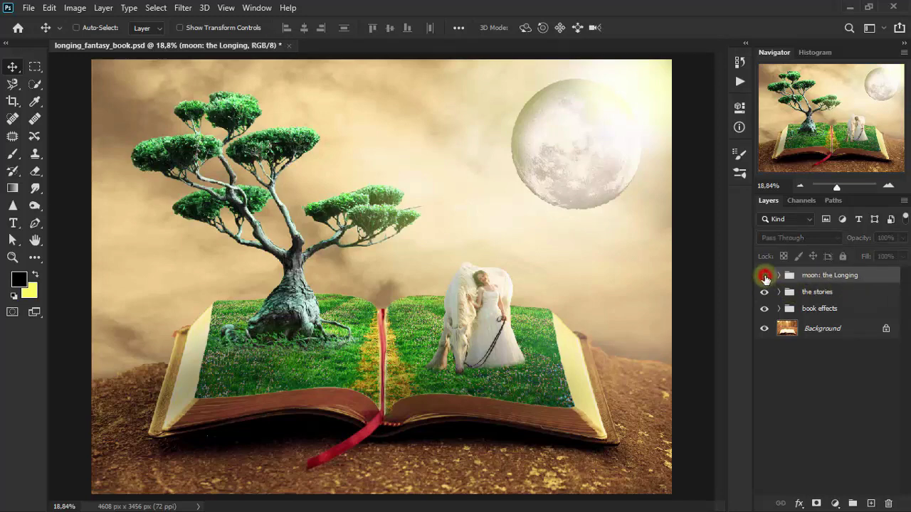
pyautogui.click(765, 276)
pyautogui.click(765, 276)
pyautogui.click(764, 276)
pyautogui.click(764, 276)
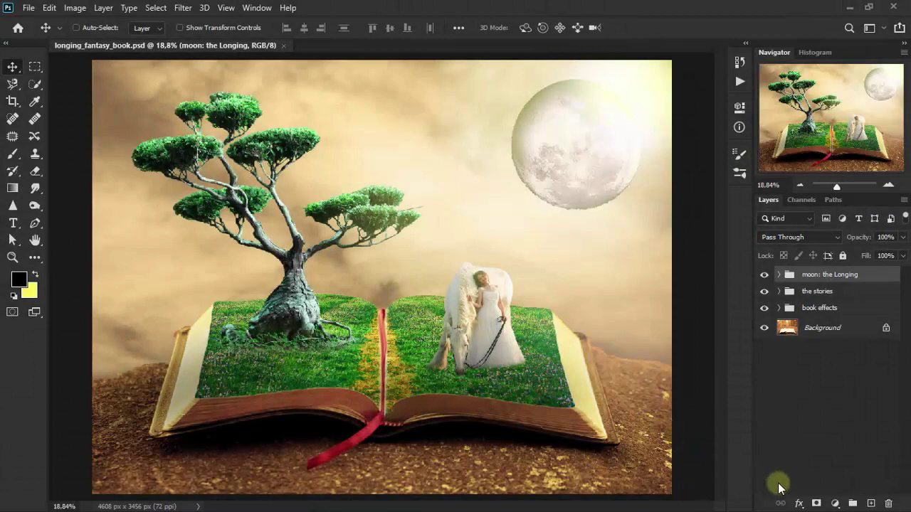
# - Add a Vibrance adjustment with Vibrance +11 and Saturation -39
pyautogui.click(836, 503)
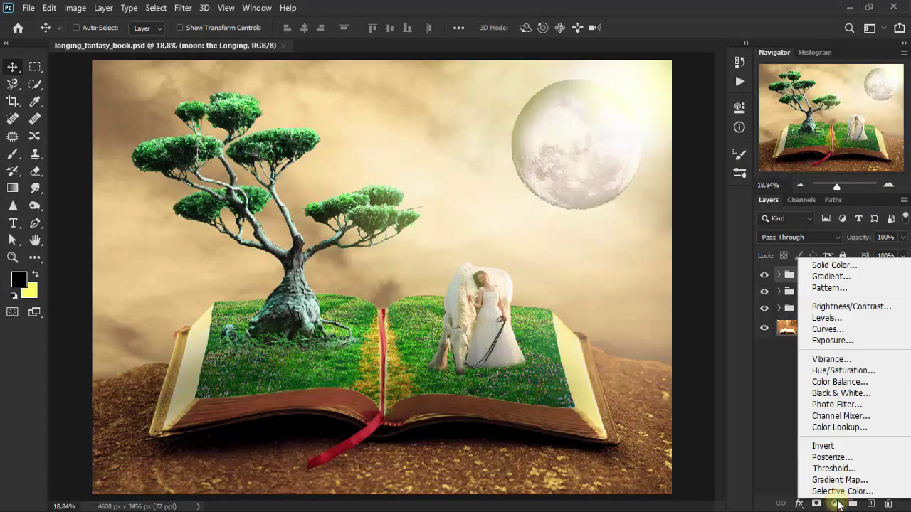
pyautogui.click(853, 358)
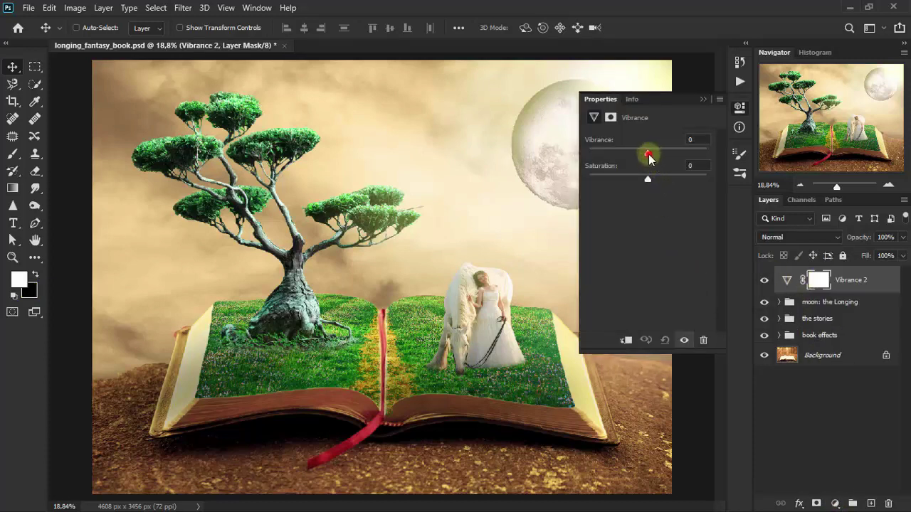
pyautogui.moveTo(649, 158)
pyautogui.mouseDown()
pyautogui.moveTo(659, 155)
pyautogui.moveTo(624, 178)
pyautogui.mouseUp()
pyautogui.click(700, 140)
pyautogui.press('Down')
pyautogui.press('Down')
pyautogui.press('Down')
pyautogui.click(695, 166)
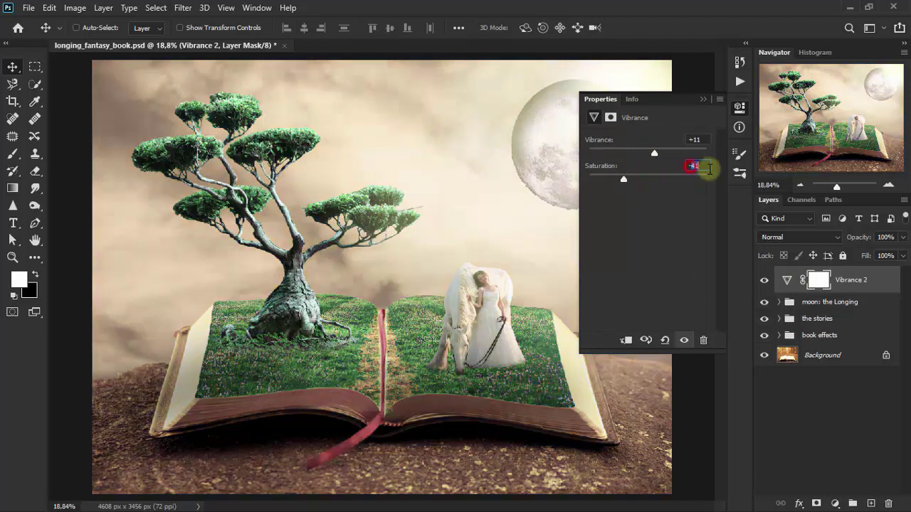
pyautogui.write('-39')
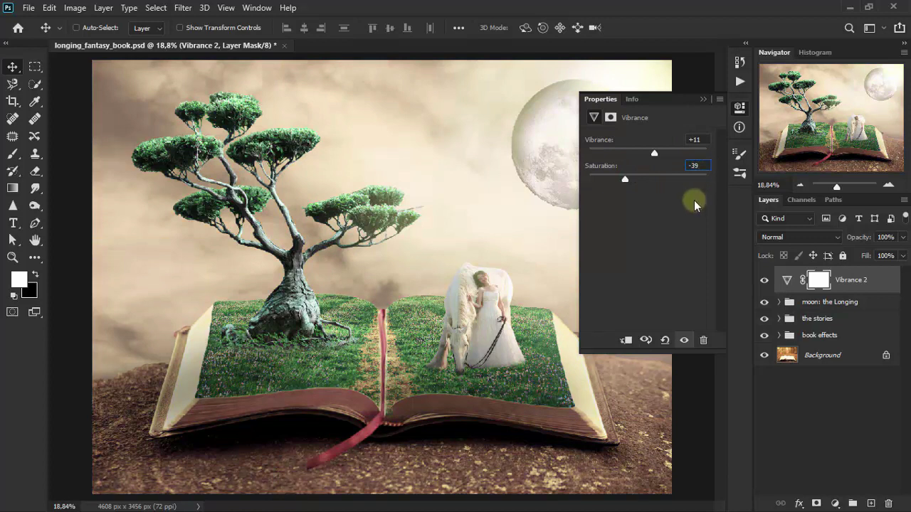
pyautogui.click(704, 100)
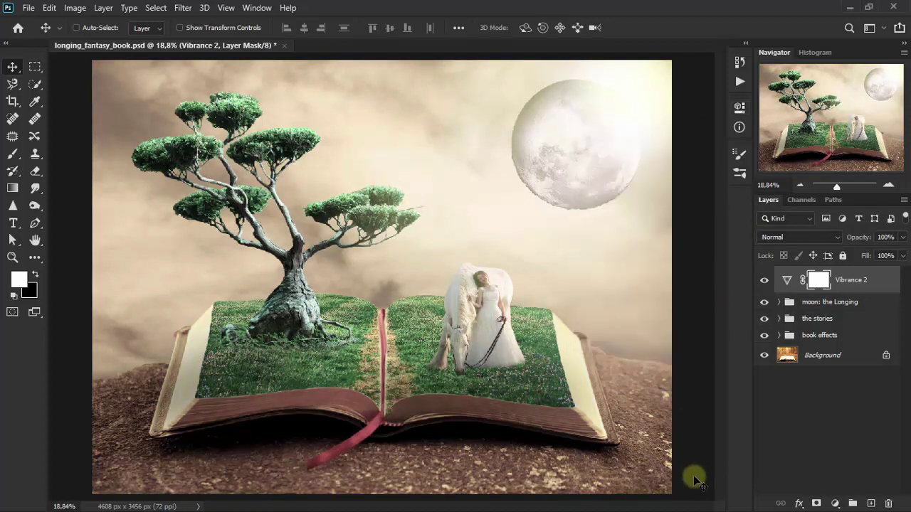
# - Duplicate the Vibrance adjustment and set the copy to Multiply at 55% opacity
pyautogui.hotkey('ctrl', '2')
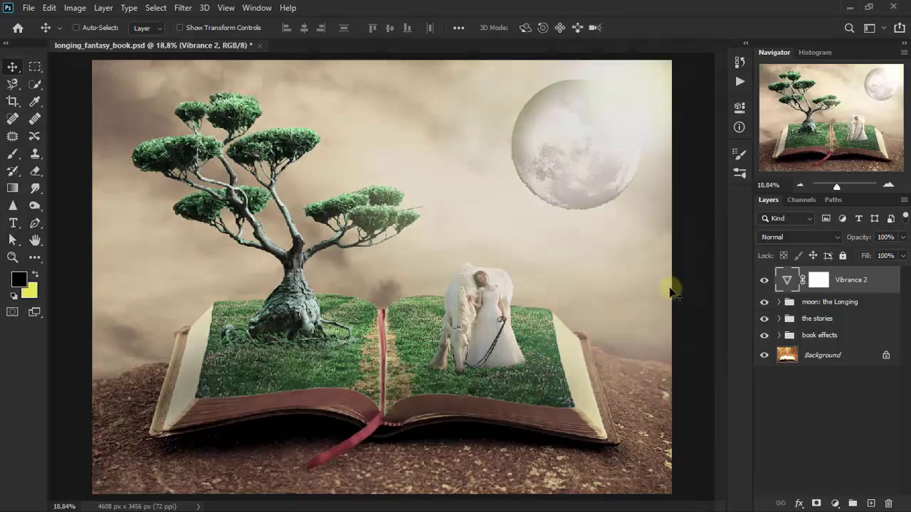
pyautogui.hotkey('ctrl', 'j')
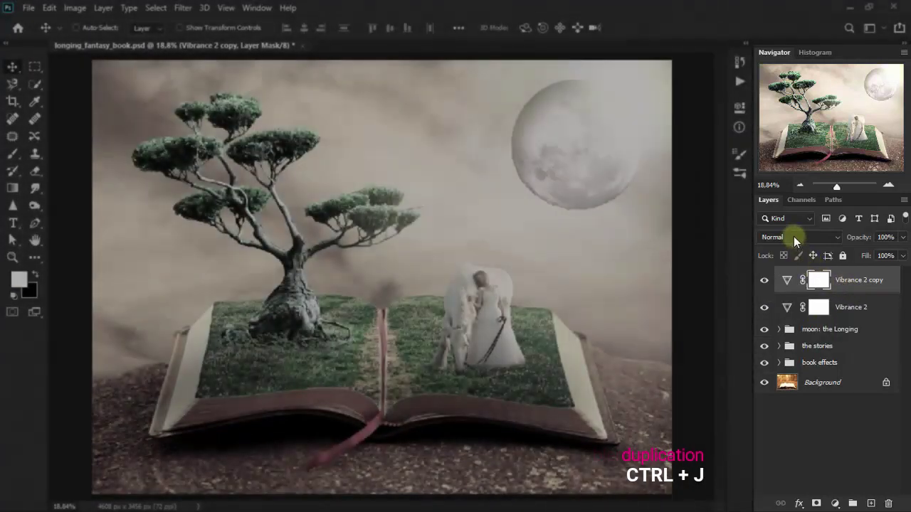
pyautogui.click(794, 237)
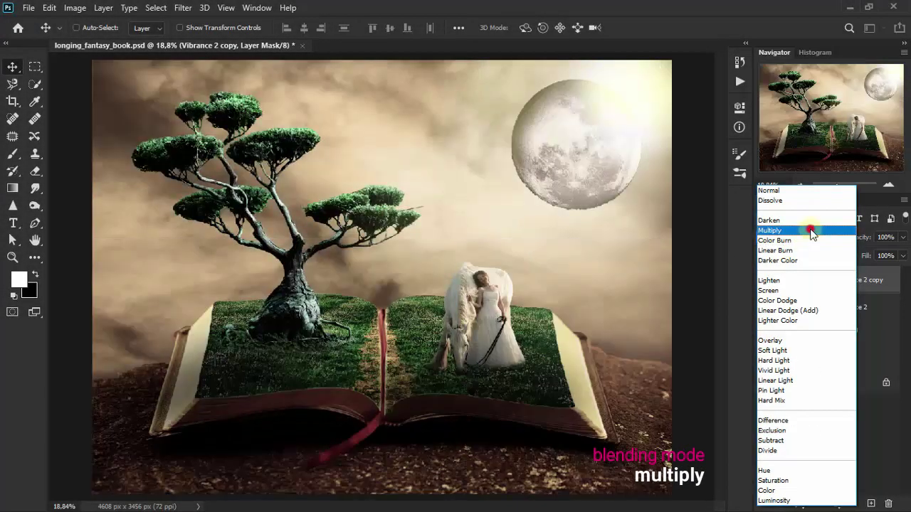
pyautogui.click(812, 230)
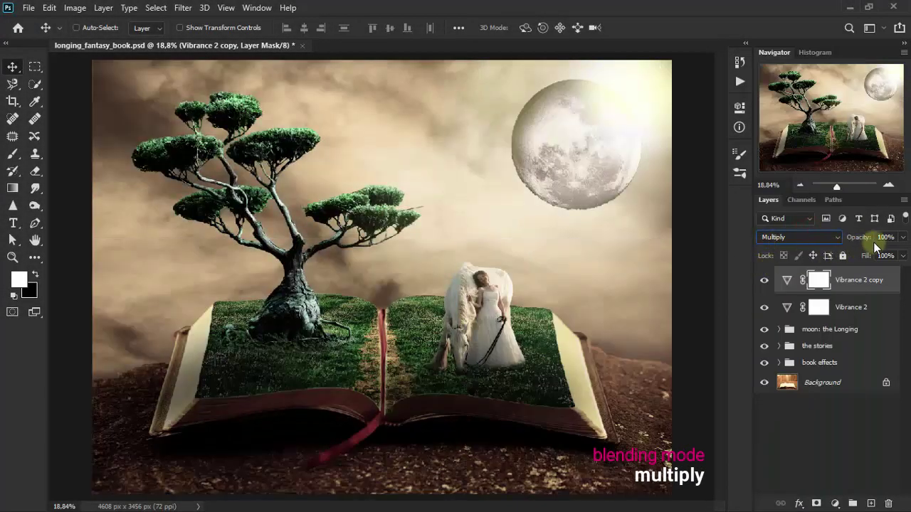
pyautogui.click(902, 239)
pyautogui.moveTo(902, 245); pyautogui.dragTo(884, 245)
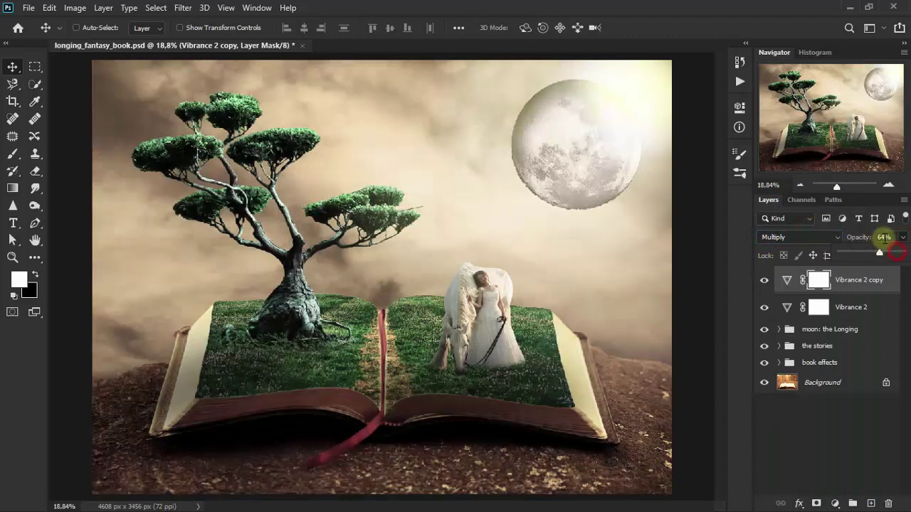
pyautogui.write('55')
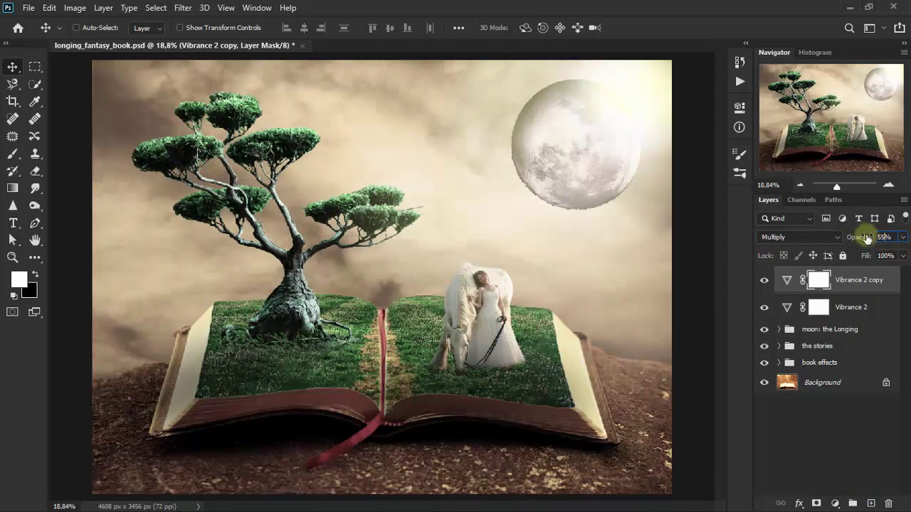
pyautogui.click(896, 238)
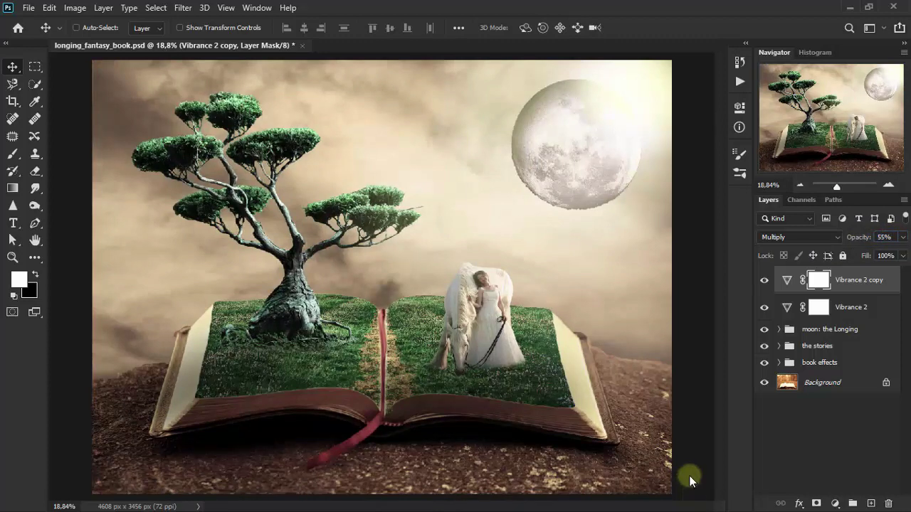
# - Add a Brightness/Contrast adjustment on top with Brightness -15 and Contrast -50
pyautogui.click(837, 503)
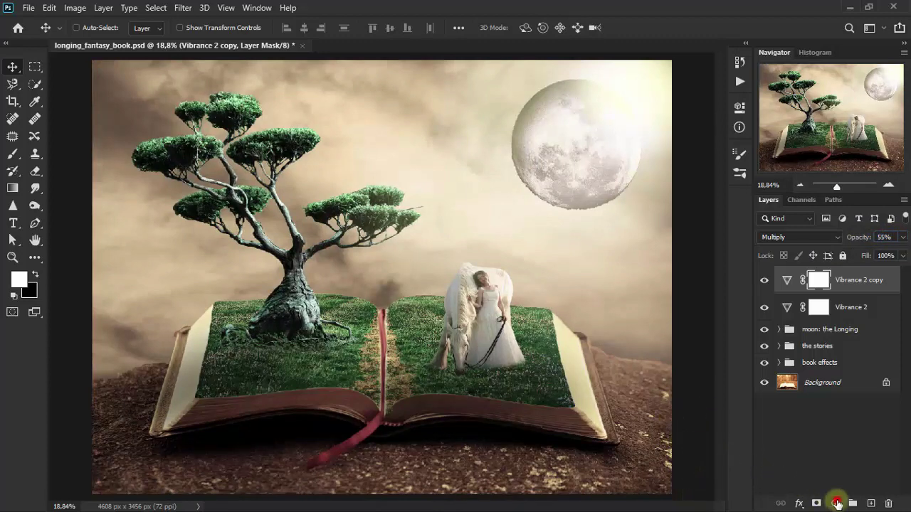
pyautogui.click(846, 307)
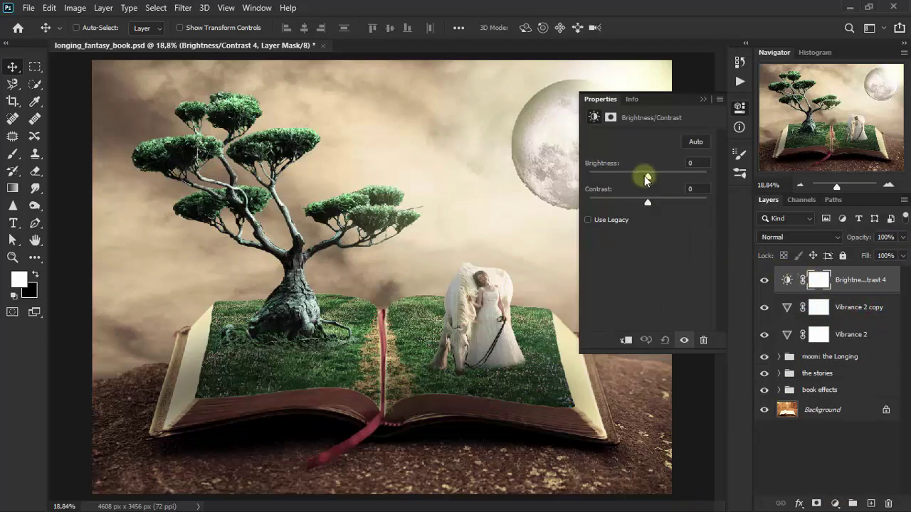
pyautogui.moveTo(647, 178); pyautogui.dragTo(626, 203)
pyautogui.click(701, 164)
pyautogui.click(694, 190)
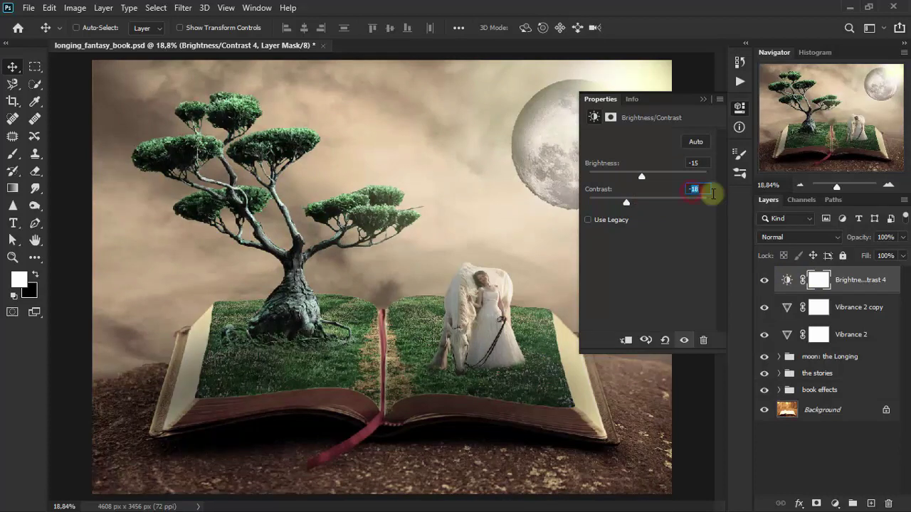
pyautogui.write('0')
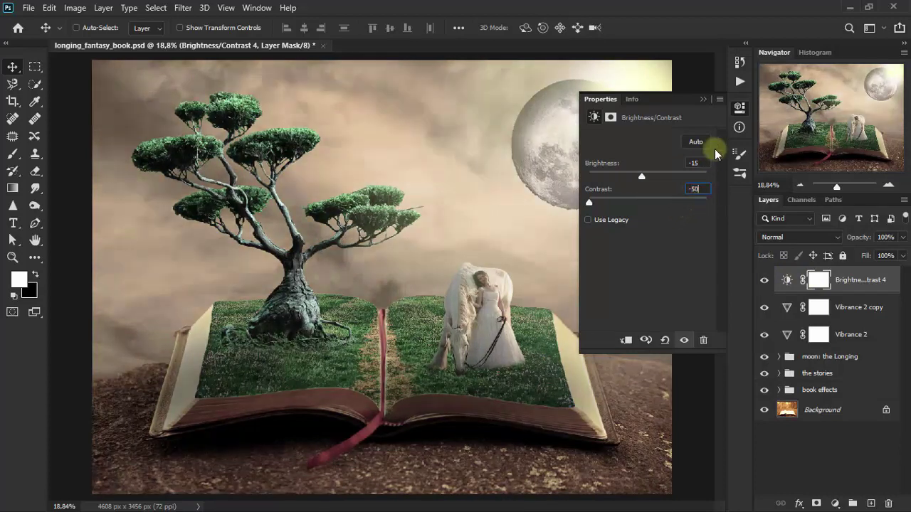
pyautogui.click(704, 99)
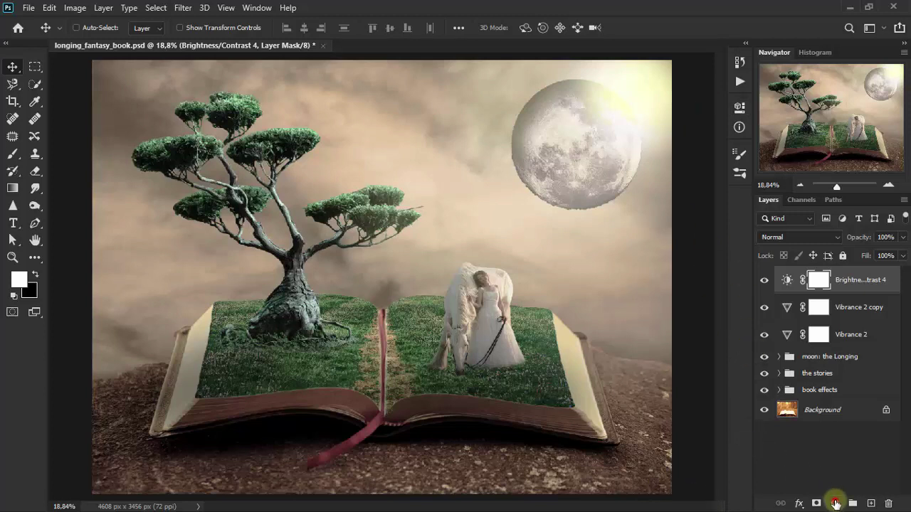
# - Add a Photo Filter adjustment using Warming Filter (81) at 38% density
pyautogui.click(836, 504)
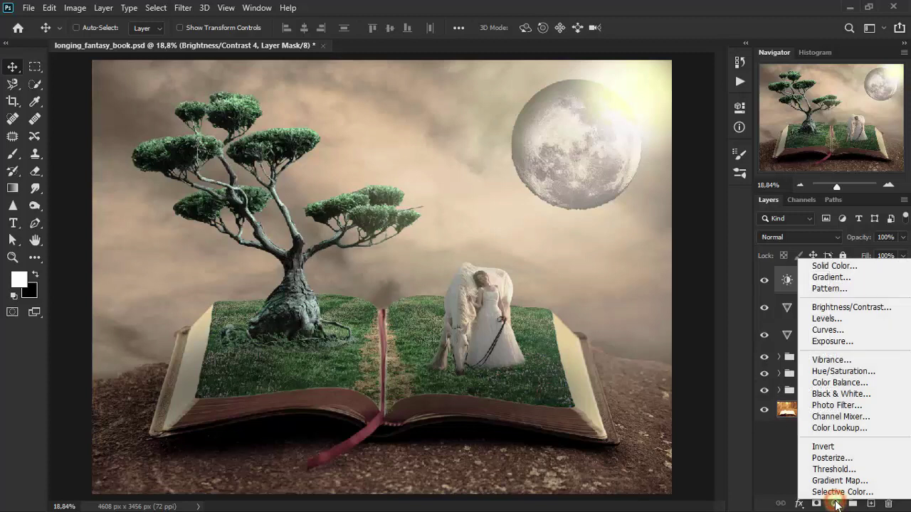
pyautogui.click(859, 406)
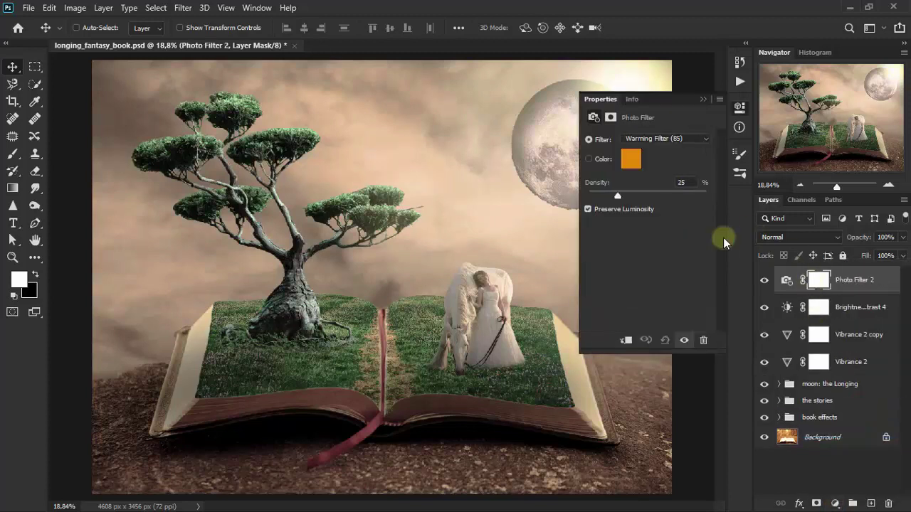
pyautogui.click(683, 139)
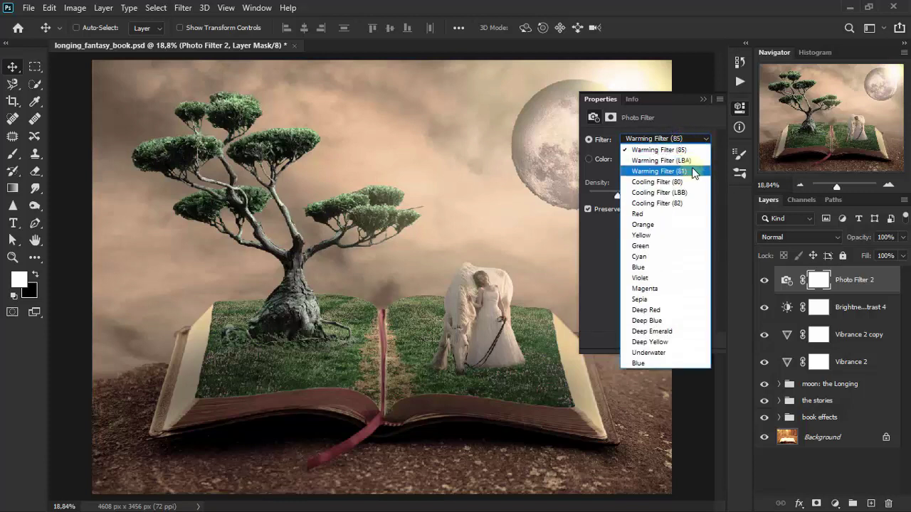
pyautogui.click(693, 172)
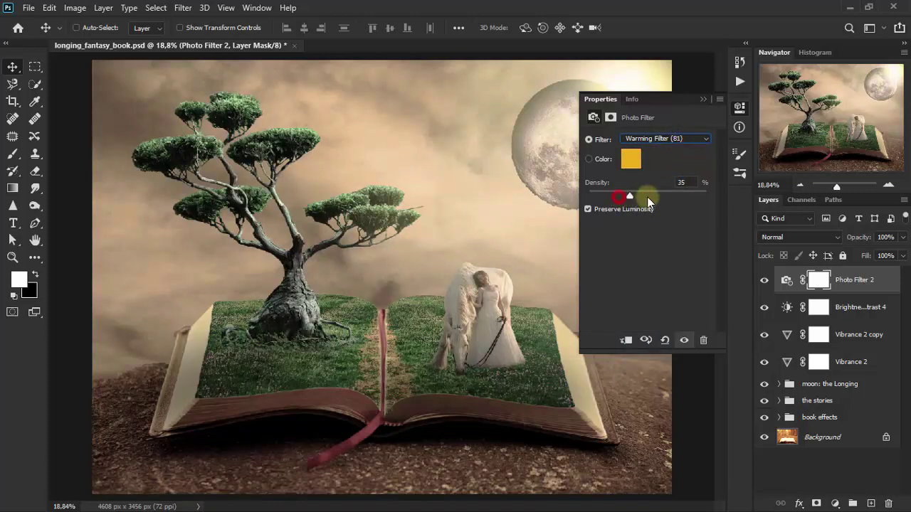
pyautogui.click(683, 183)
pyautogui.write('38')
pyautogui.click(701, 99)
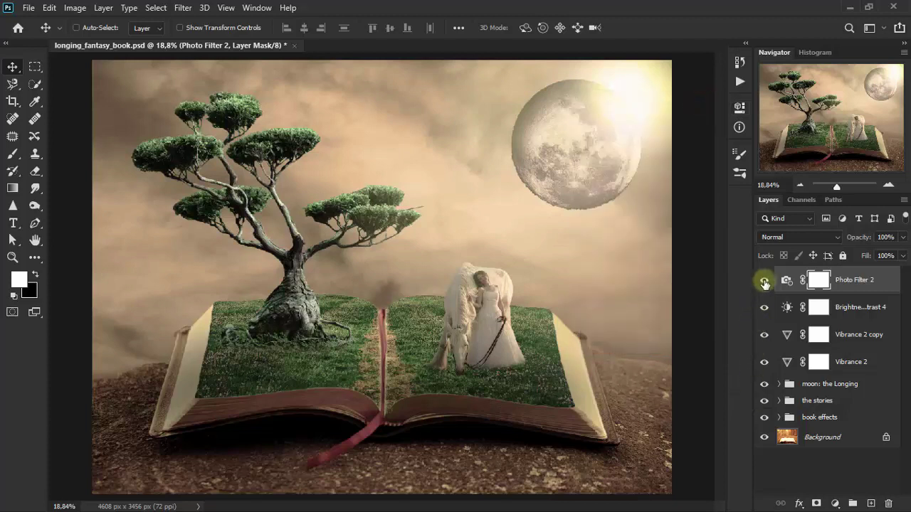